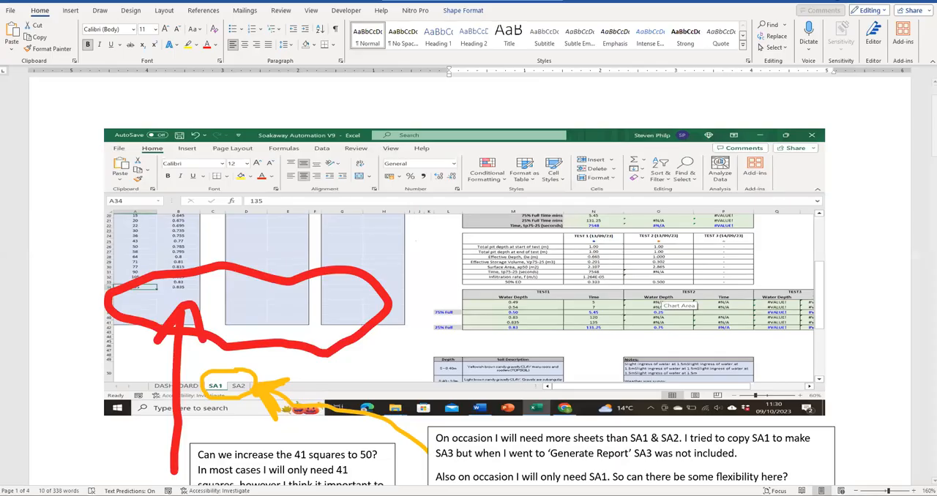
# - Bring up the generated Soil Testing report at its SA2 page and compare it with the SA1 sheet in Excel
pyautogui.click(279, 432)
pyautogui.scroll(-4, 296, 219)
pyautogui.scroll(-6, 296, 220)
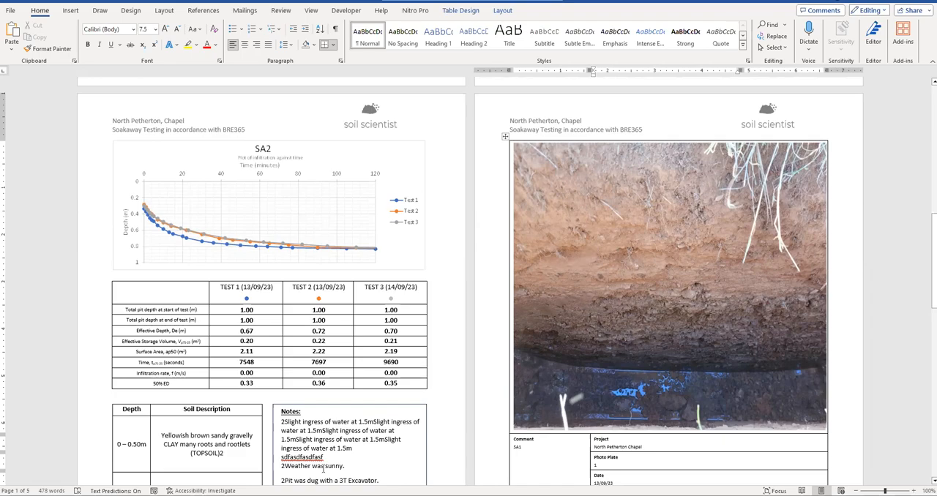
pyautogui.hotkey('alt', 'Tab')
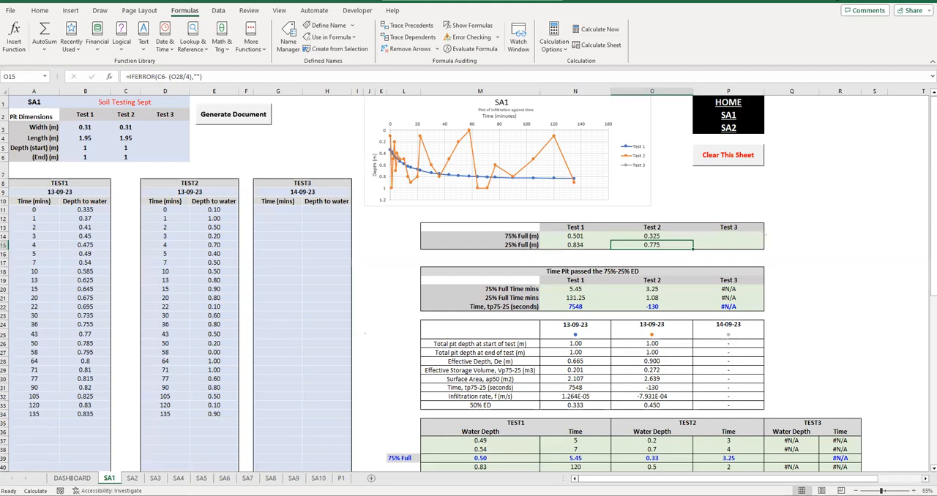
pyautogui.click(320, 495)
pyautogui.click(299, 462)
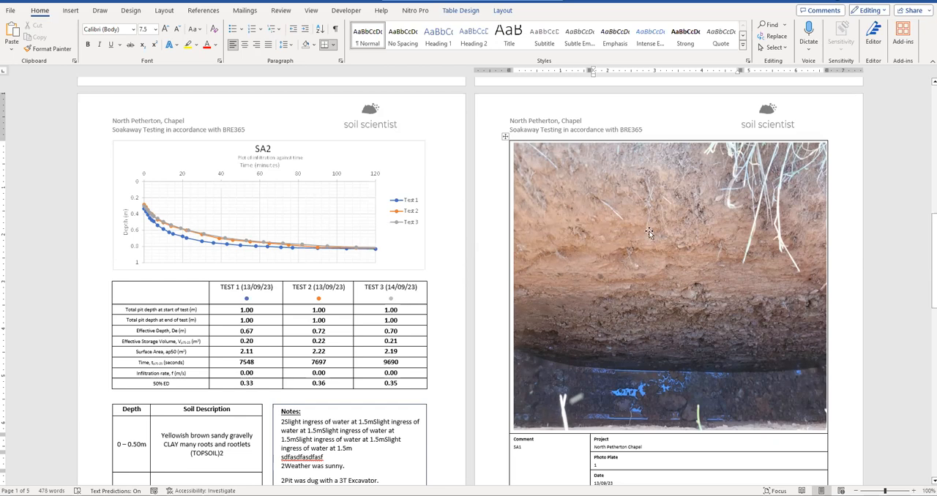
# - Review the report's cover page, test results table, soil descriptions and notes for the first pit
pyautogui.scroll(10, 589, 247)
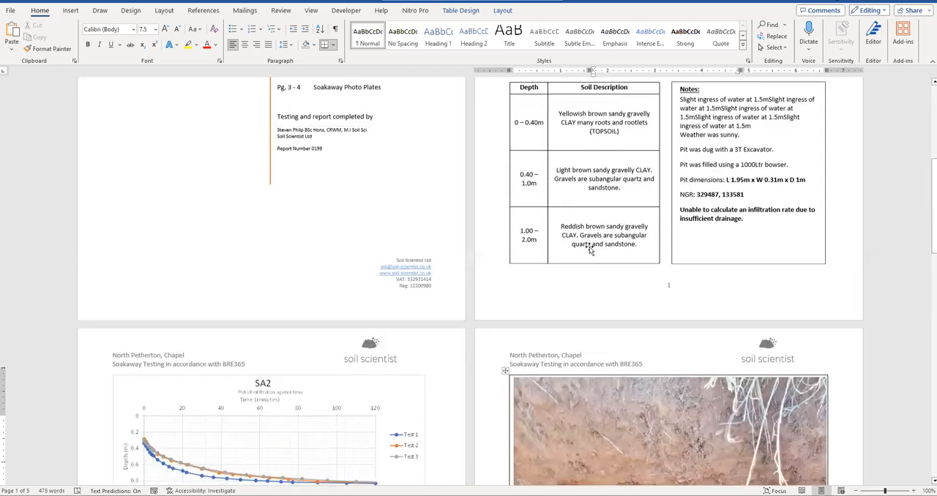
pyautogui.scroll(-4, 589, 247)
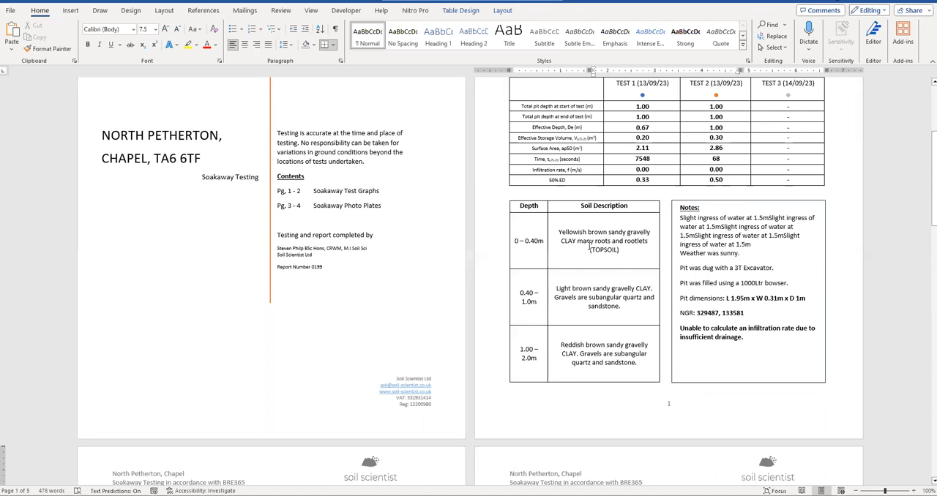
pyautogui.scroll(-5, 589, 246)
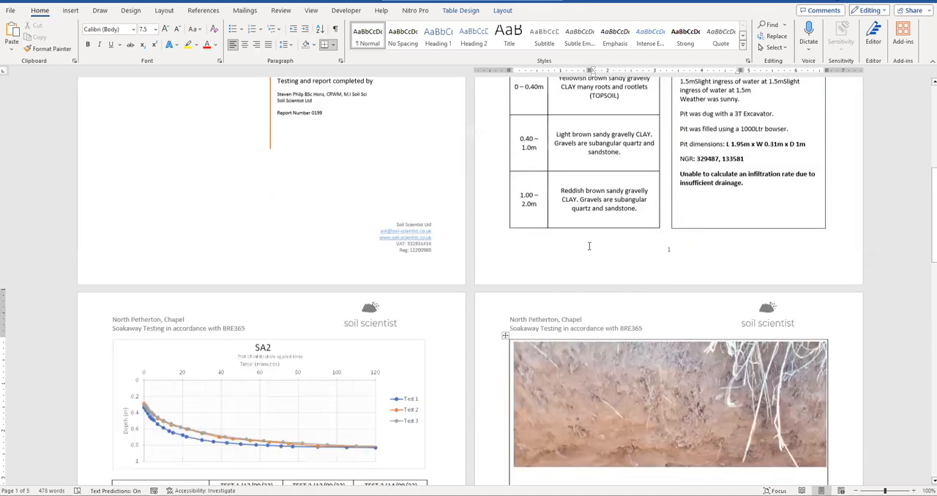
pyautogui.scroll(5, 539, 234)
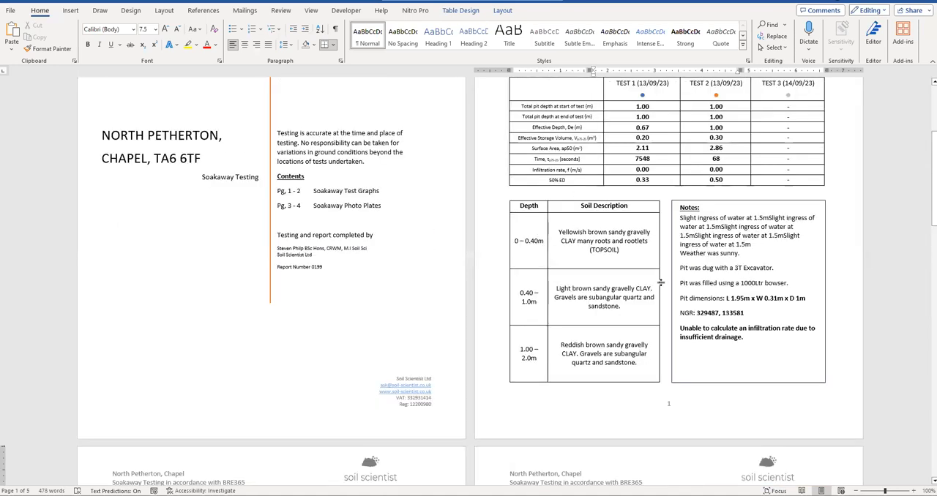
pyautogui.scroll(4, 613, 174)
pyautogui.scroll(-10, 638, 162)
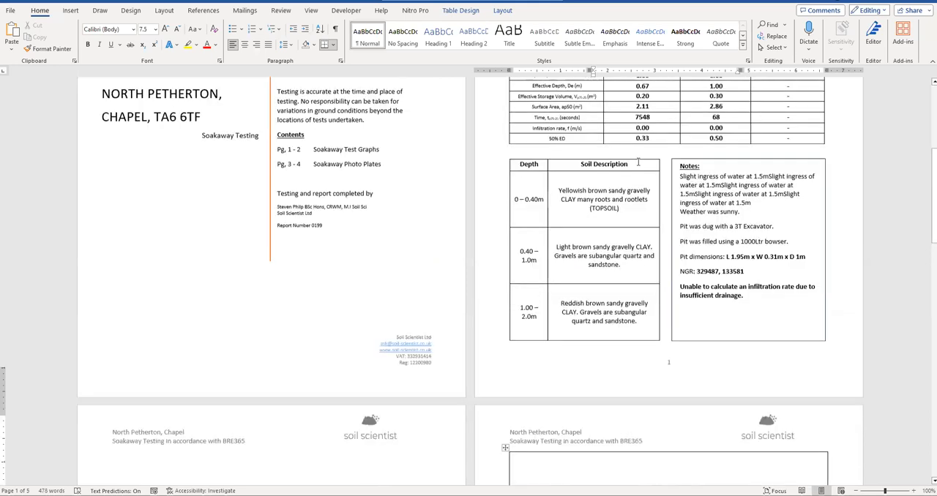
pyautogui.scroll(-10, 639, 171)
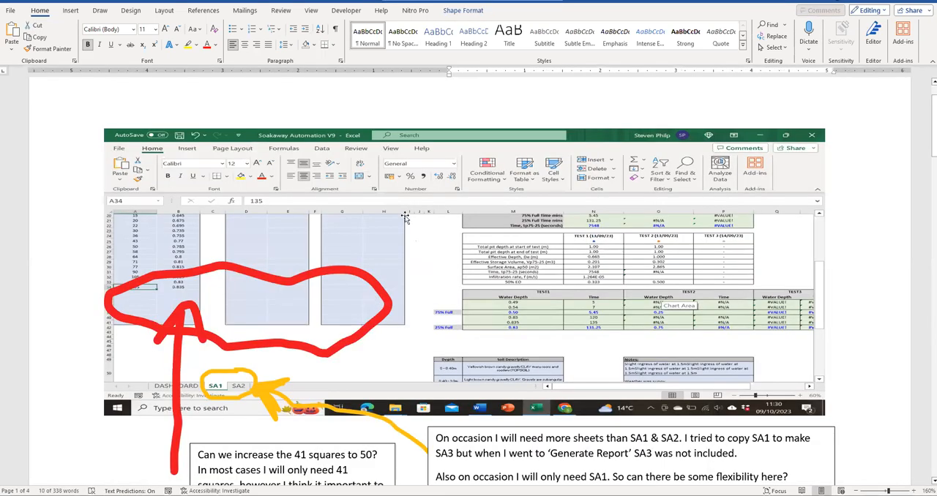
# - Read the revision comments about increasing the 41 squares to 50 and adding more SA sheets
pyautogui.scroll(-3, 390, 284)
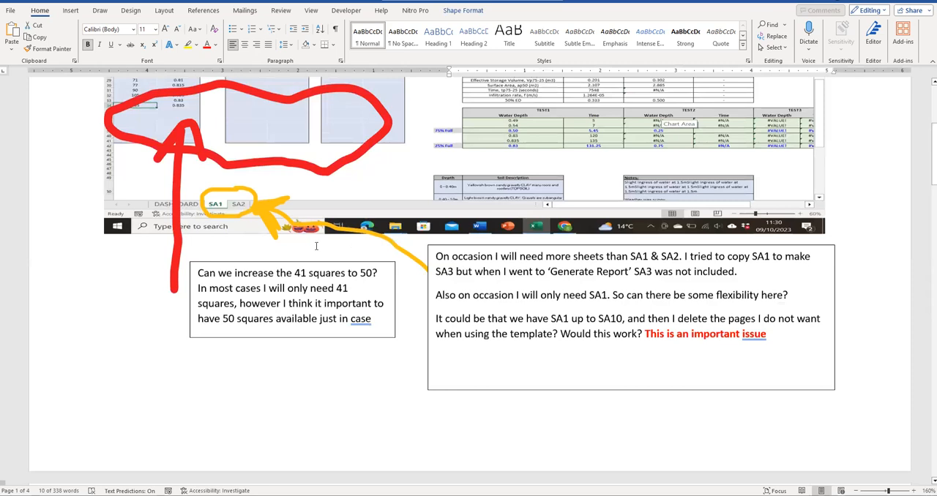
pyautogui.scroll(1, 293, 249)
pyautogui.scroll(1, 162, 182)
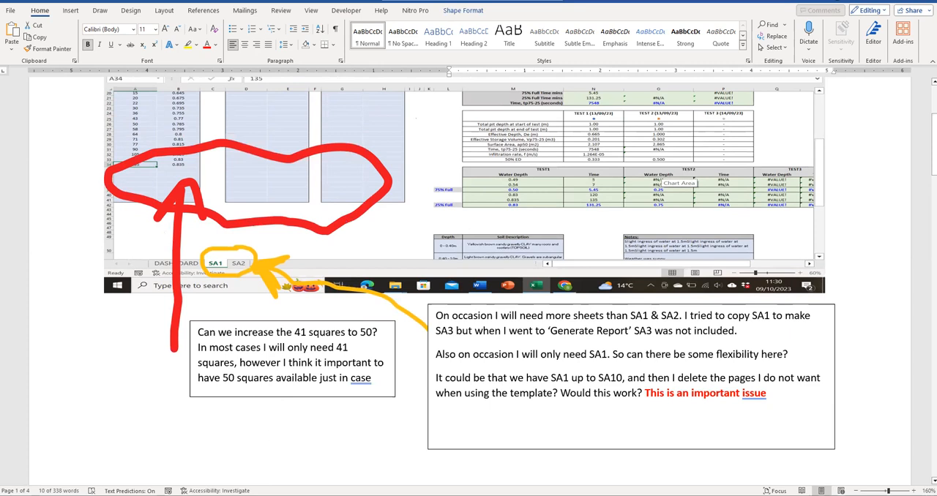
# - Switch to the Soakaway Automation V12 workbook and check the SA1 test entry tables down to row 50
pyautogui.moveTo(299, 495)
pyautogui.click(299, 461)
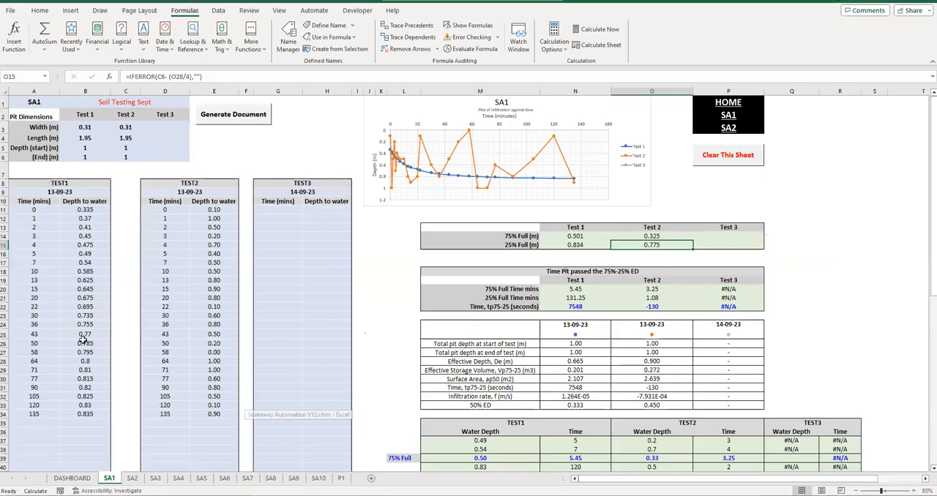
pyautogui.scroll(-7, 80, 347)
pyautogui.moveTo(51, 354); pyautogui.dragTo(73, 177)
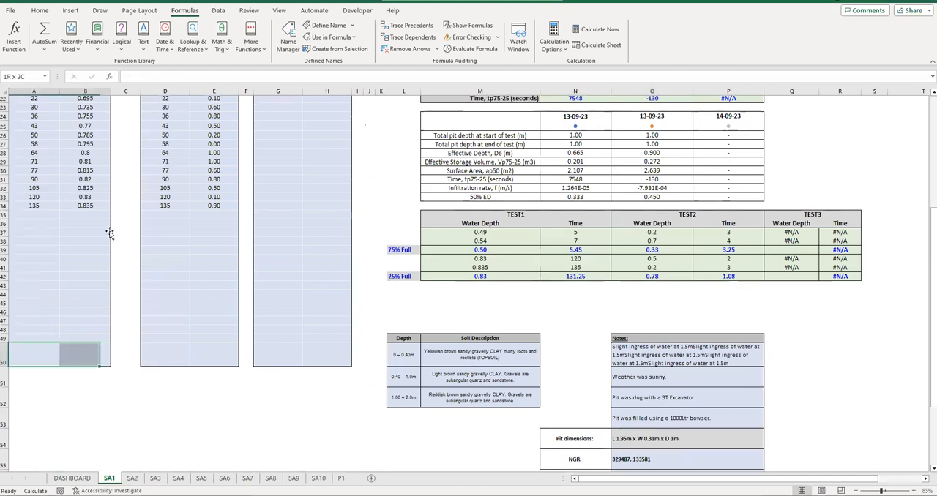
pyautogui.scroll(7, 224, 317)
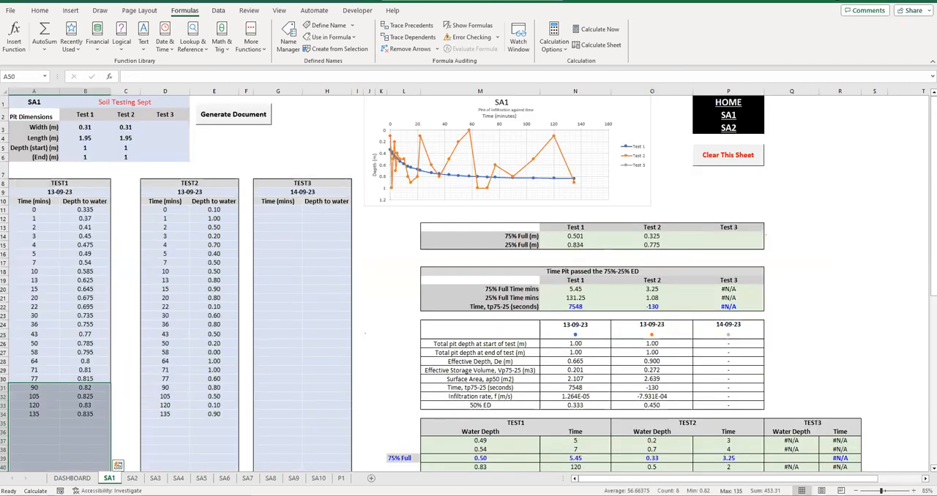
pyautogui.scroll(-2, 257, 353)
# - Highlight "SA1 up to SA10" in the Soakaway Sheet Revisions document and show the SA10 sheet in the Excel workbook
pyautogui.click(323, 495)
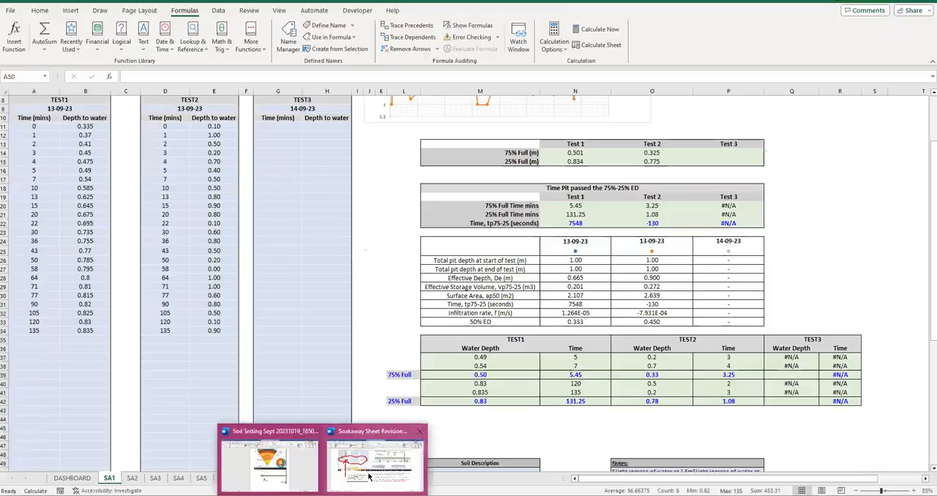
pyautogui.click(369, 475)
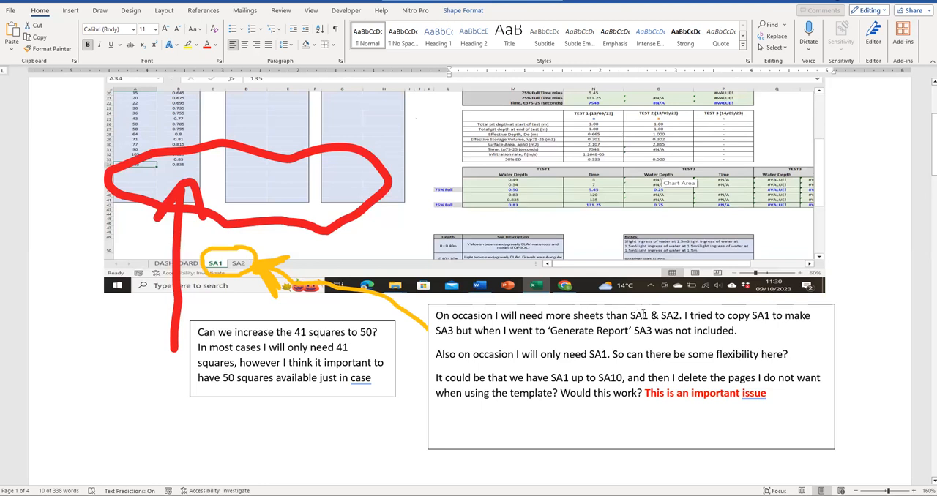
pyautogui.moveTo(596, 378); pyautogui.dragTo(550, 378)
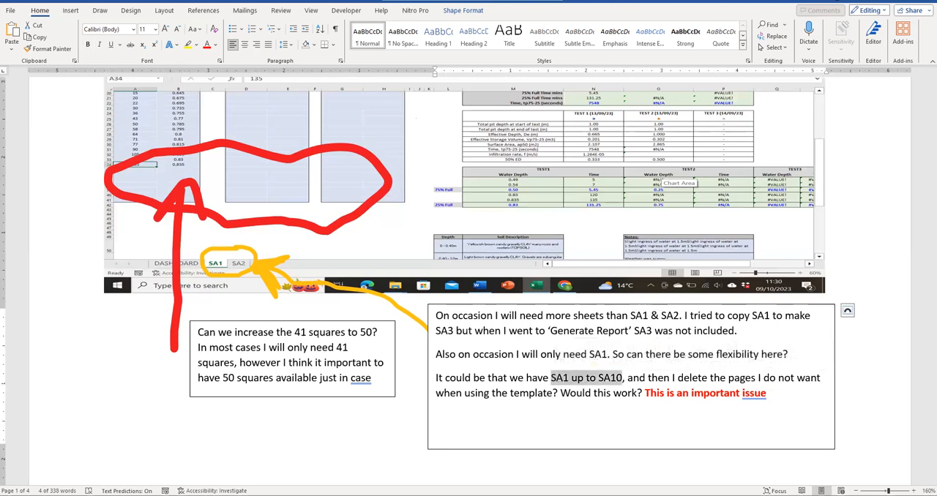
pyautogui.hotkey('alt', 'Tab')
pyautogui.click(316, 479)
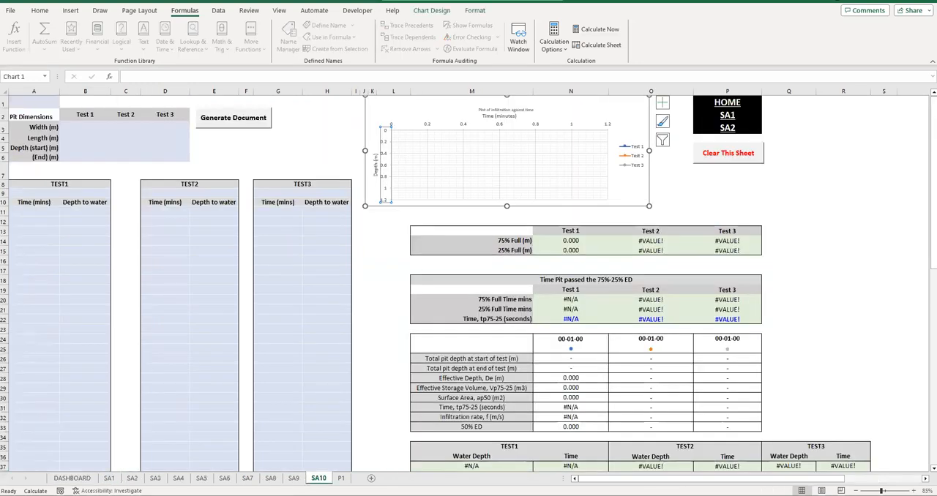
# - Return to the Soakaway Sheet Revisions document and place the cursor in the sentence about deleting unwanted pages
pyautogui.moveTo(322, 495)
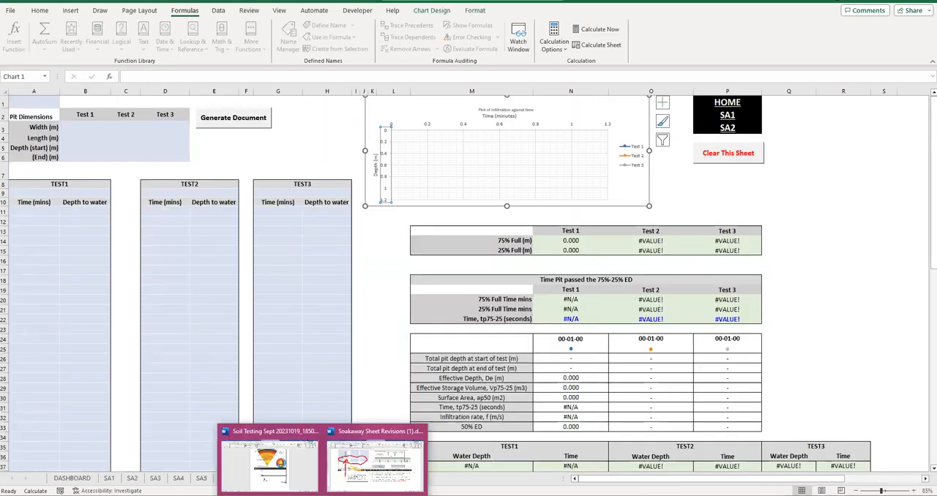
pyautogui.click(375, 461)
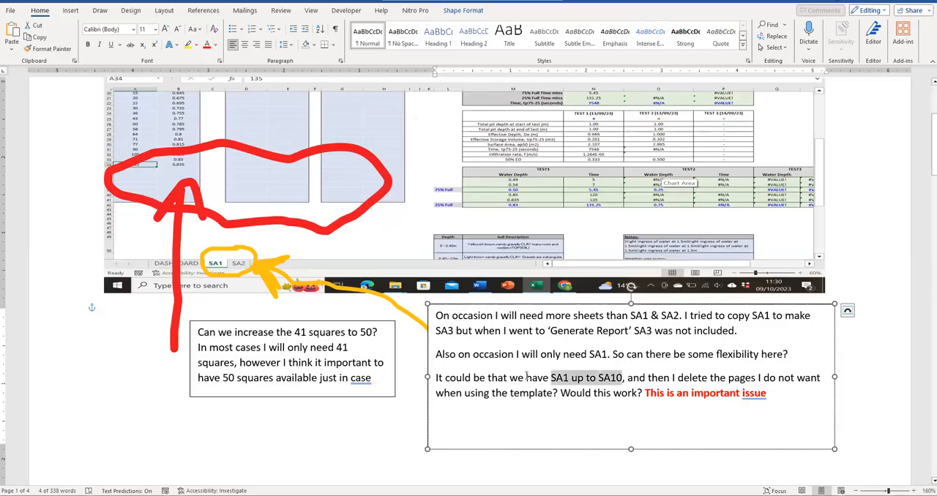
pyautogui.click(674, 381)
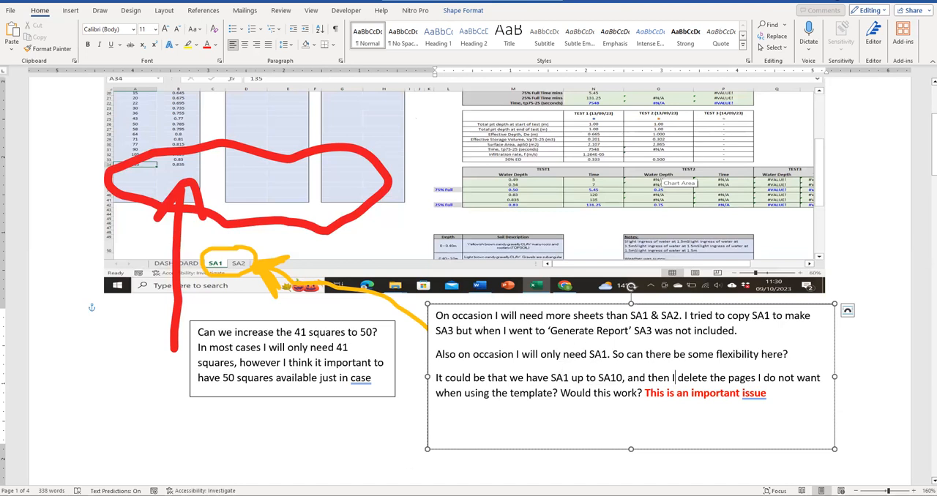
# - Switch to the Excel workbook and compare the blank SA10 sheet with the filled SA1 sheet
pyautogui.hotkey('alt', 'Tab')
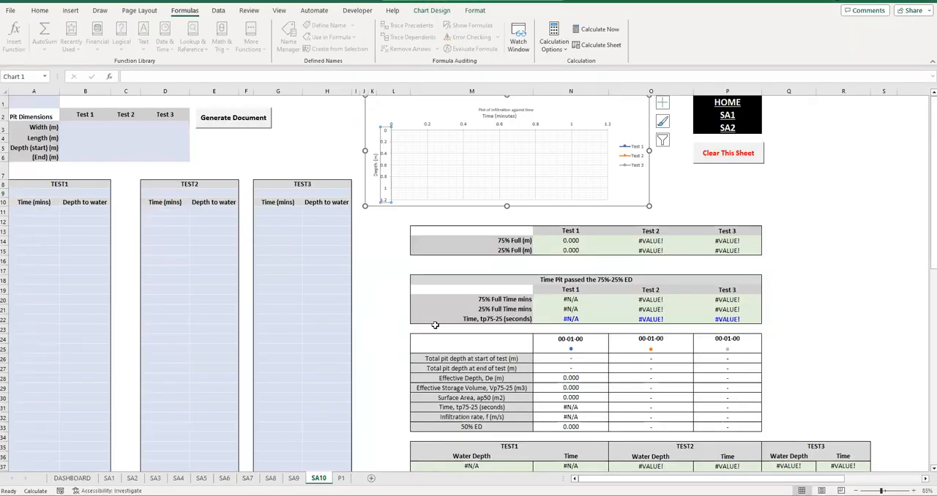
pyautogui.click(396, 259)
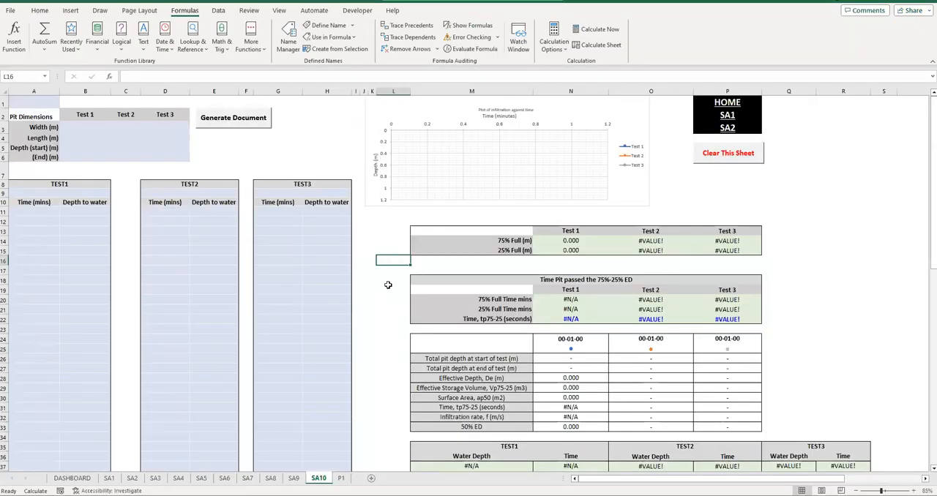
pyautogui.click(110, 479)
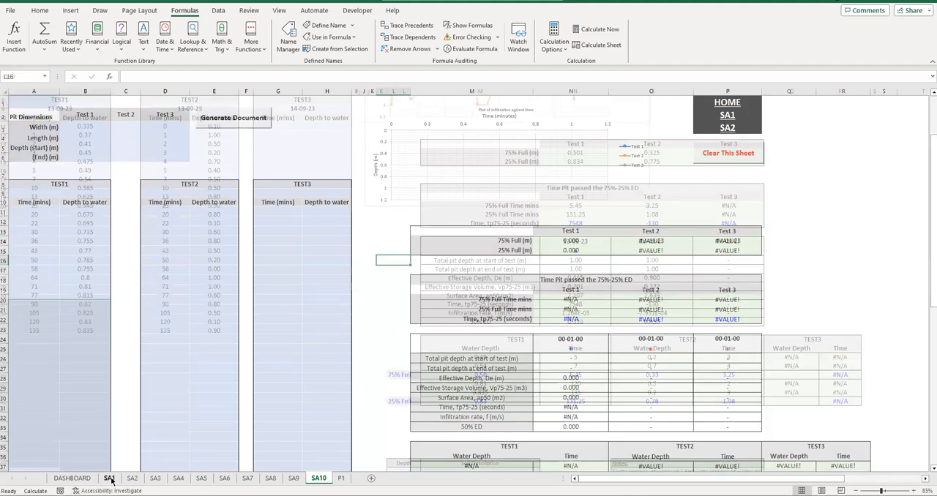
pyautogui.click(319, 478)
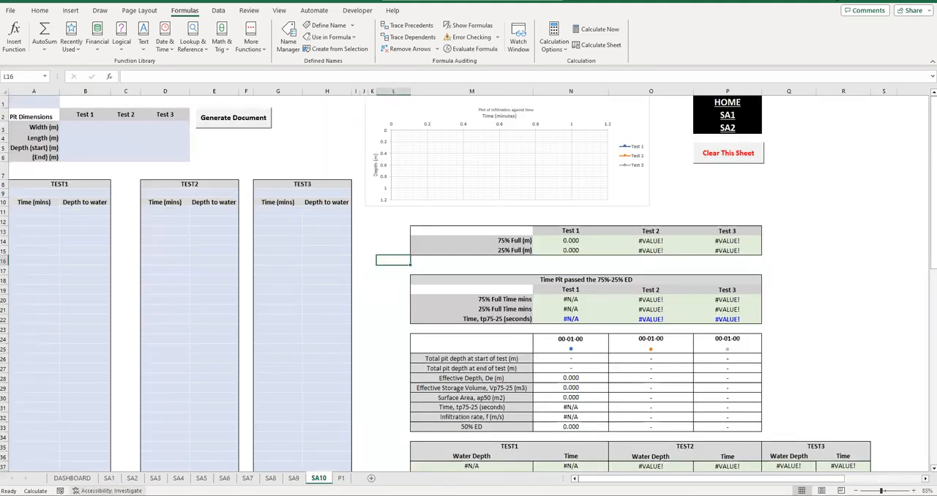
pyautogui.click(110, 479)
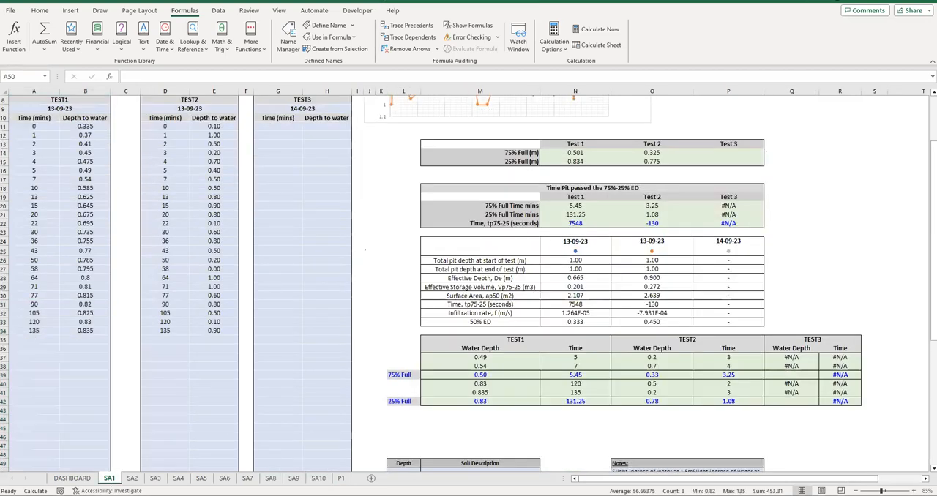
# - Switch to the Word report and review the SA2 results, notes and adjacent photo plate page
pyautogui.click(302, 462)
pyautogui.scroll(20, 315, 271)
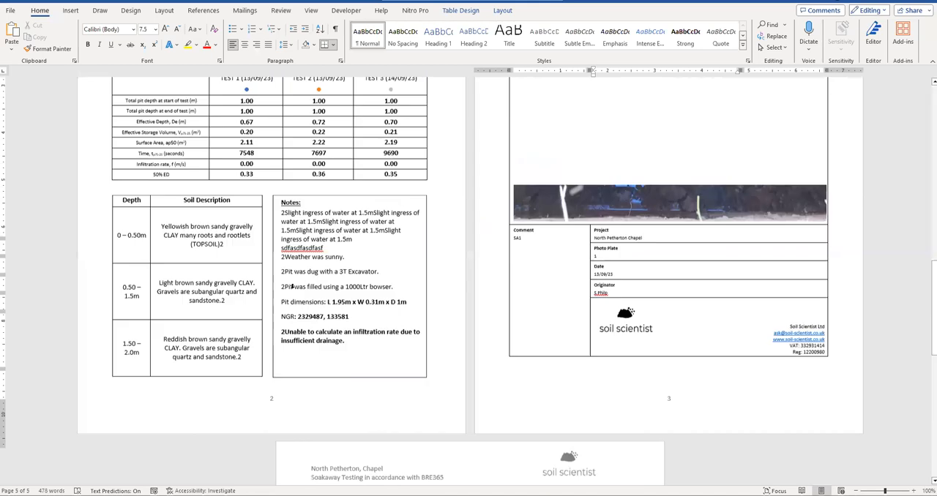
pyautogui.scroll(-1, 276, 304)
pyautogui.scroll(-5, 665, 240)
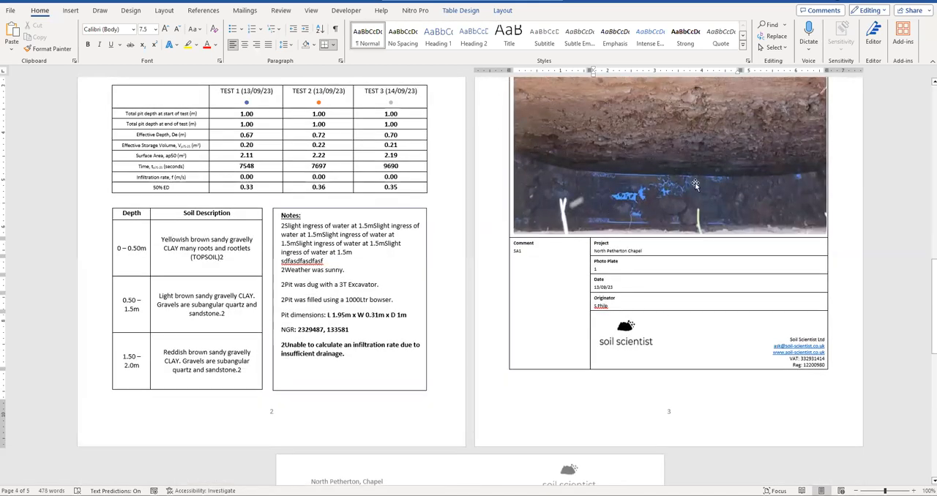
pyautogui.scroll(4, 670, 235)
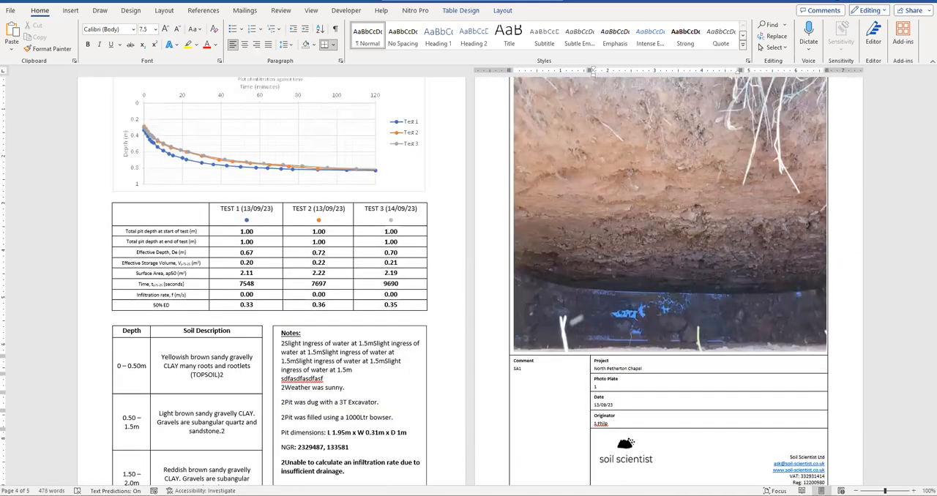
# - Return to the Excel workbook and open the P1 sheet at its infiltration charts
pyautogui.hotkey('alt', 'Tab')
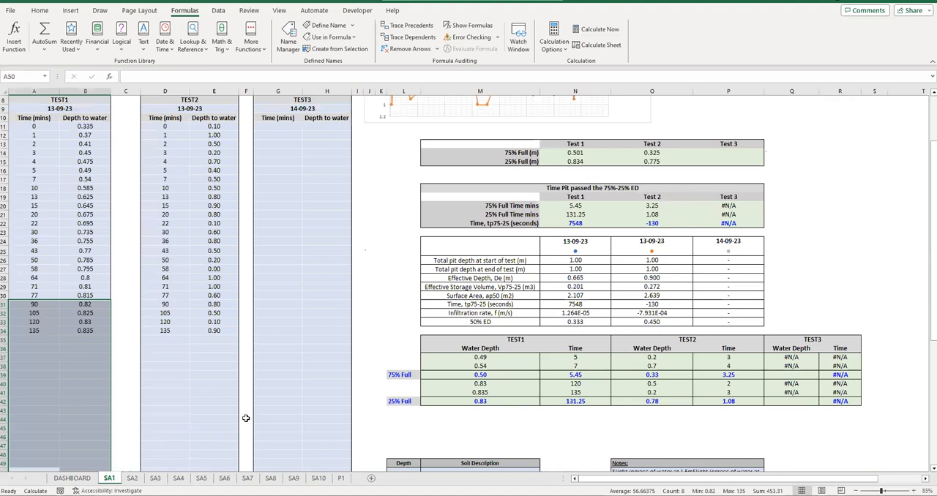
pyautogui.click(322, 495)
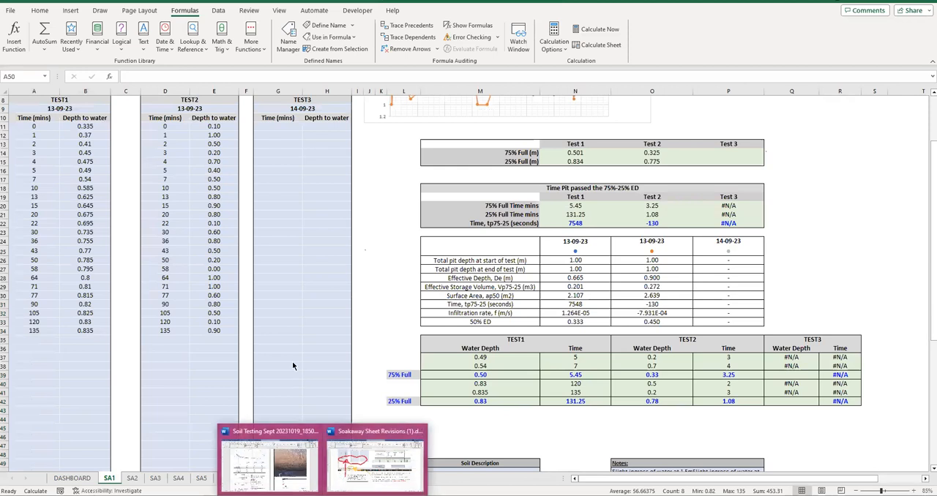
pyautogui.click(342, 480)
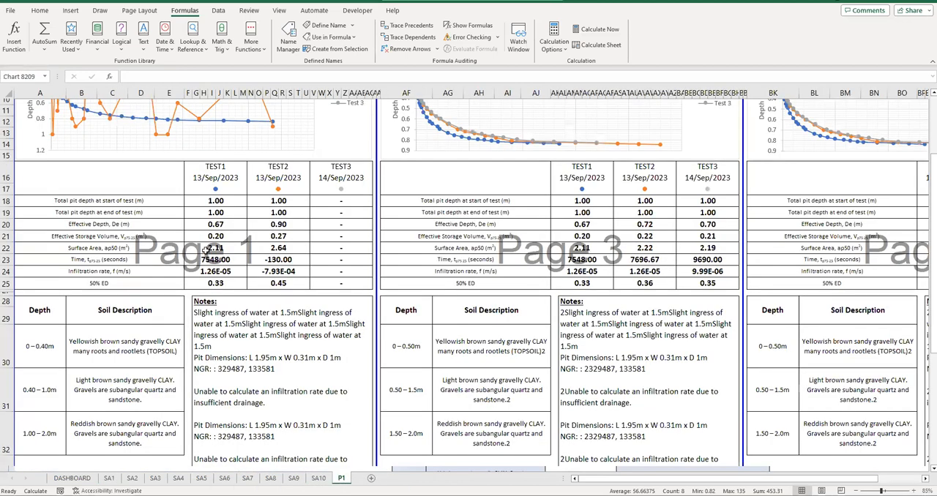
pyautogui.scroll(3, 206, 253)
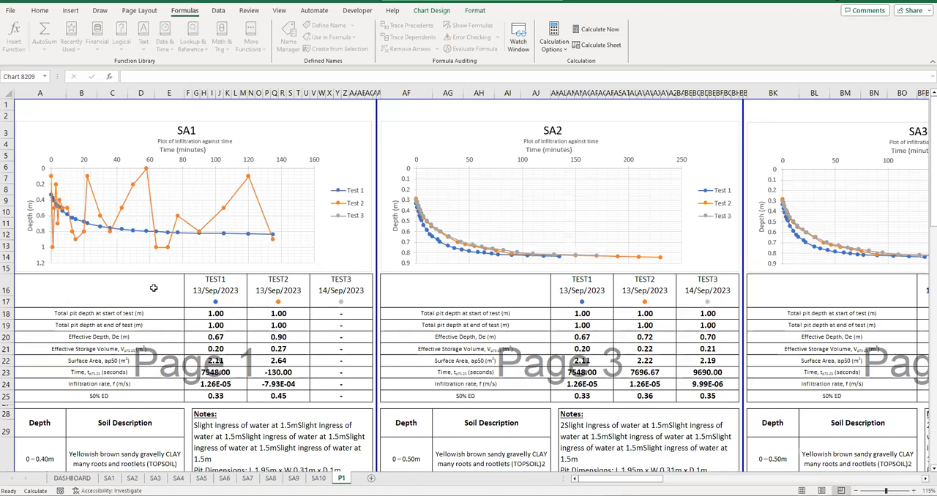
# - Set the P1 sheet to Normal view and inspect the result blocks through to the last one
pyautogui.click(279, 10)
pyautogui.click(134, 36)
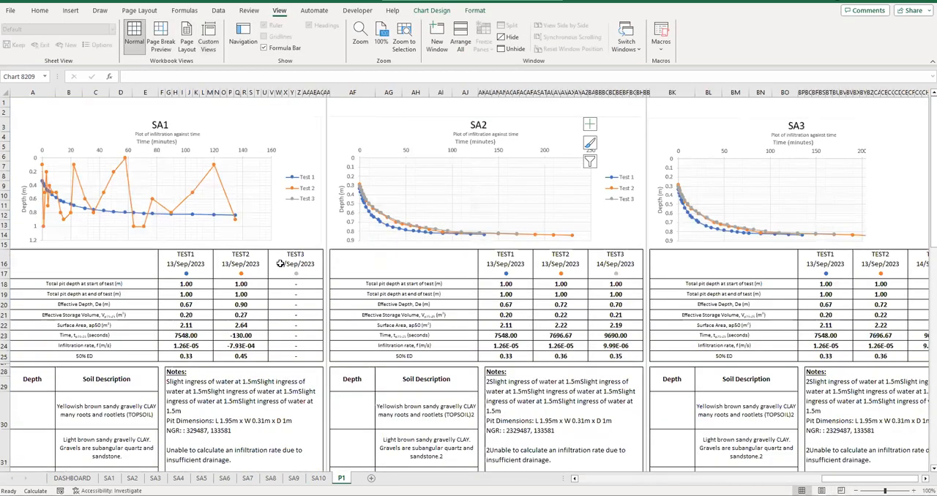
pyautogui.scroll(-5, 149, 234)
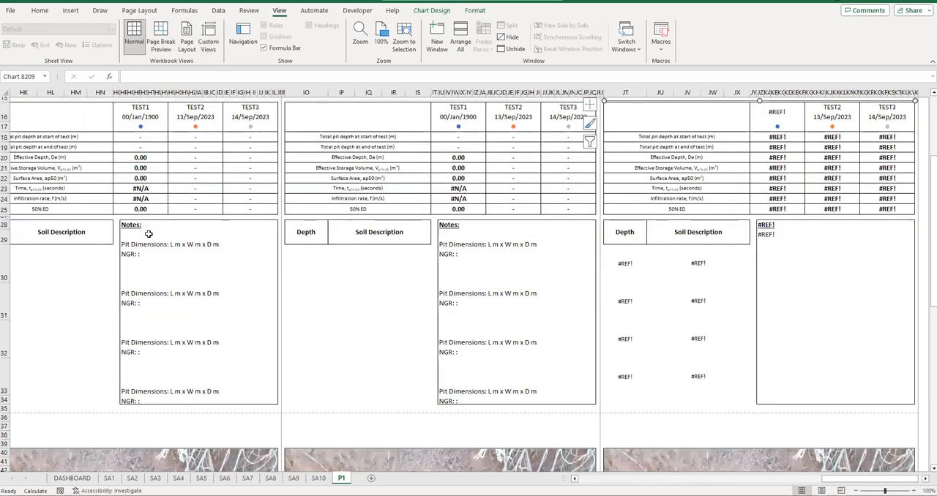
# - Inspect the notes and photo areas of the unfilled P1 result blocks and return to the SA1 block
pyautogui.scroll(3, 149, 235)
pyautogui.scroll(-1, 148, 234)
pyautogui.scroll(-3, 148, 235)
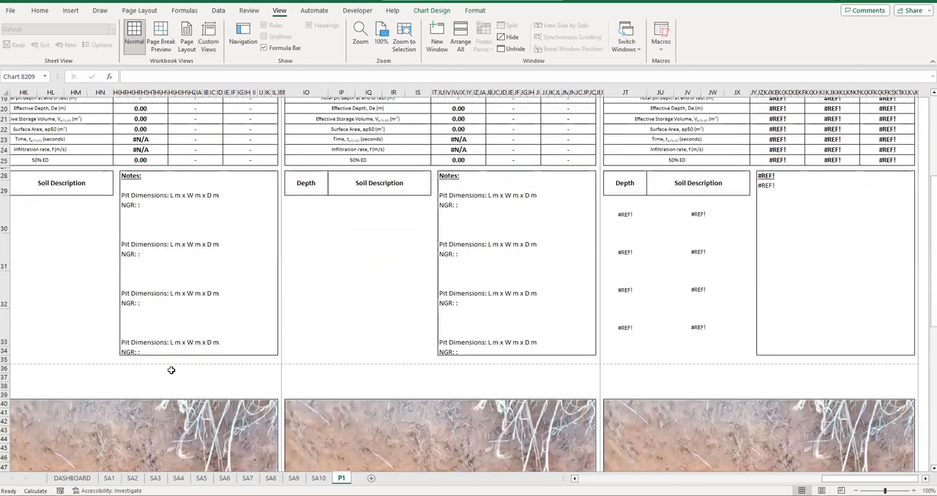
pyautogui.click(631, 481)
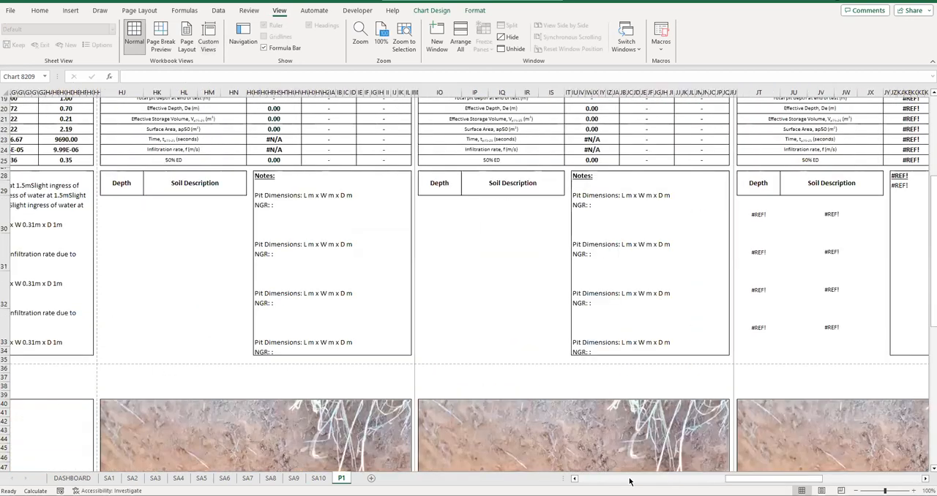
pyautogui.click(595, 481)
pyautogui.scroll(4, 91, 195)
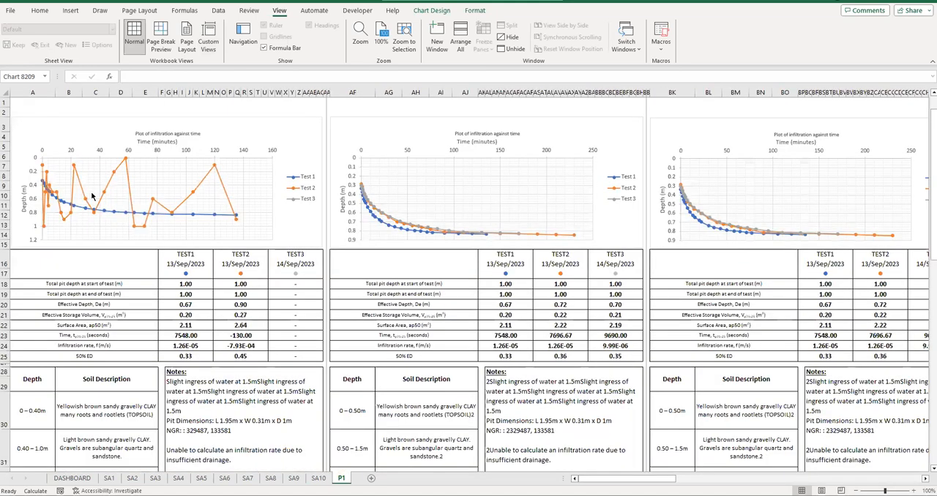
# - Examine the SA1 block's notes, site photo and project footer on P1, comparing them with the SA2 and SA3 blocks
pyautogui.scroll(-5, 92, 195)
pyautogui.scroll(-3, 123, 275)
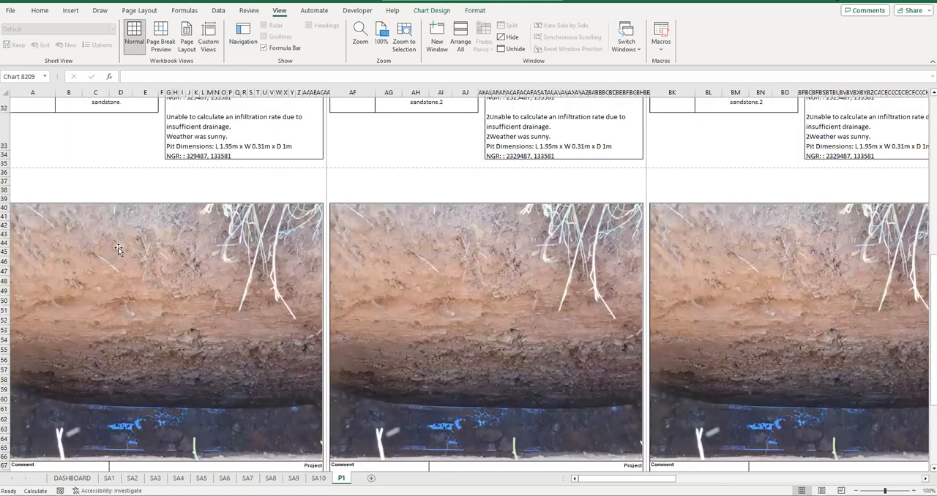
pyautogui.scroll(-4, 118, 249)
pyautogui.click(117, 249)
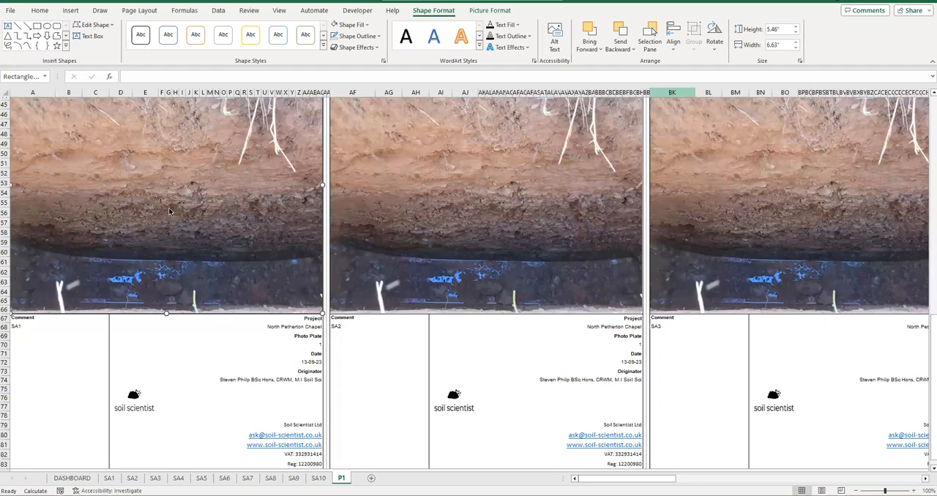
pyautogui.click(169, 211)
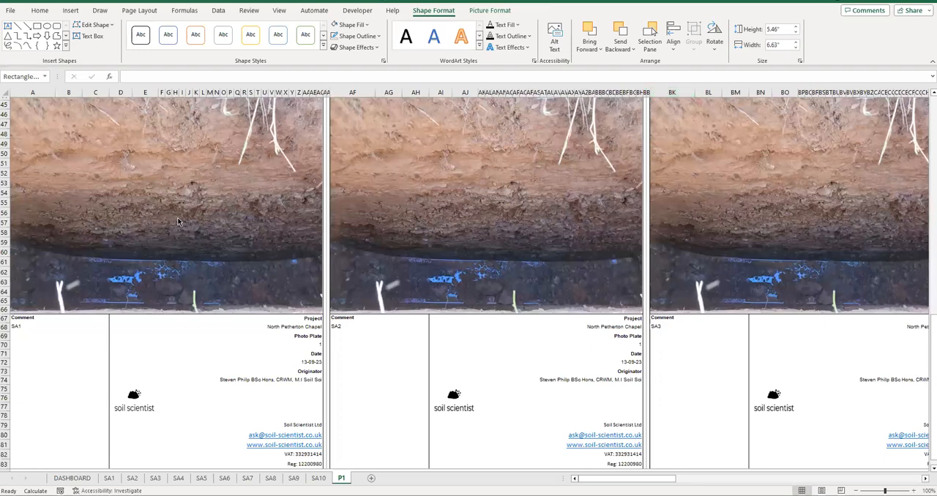
pyautogui.scroll(5, 132, 340)
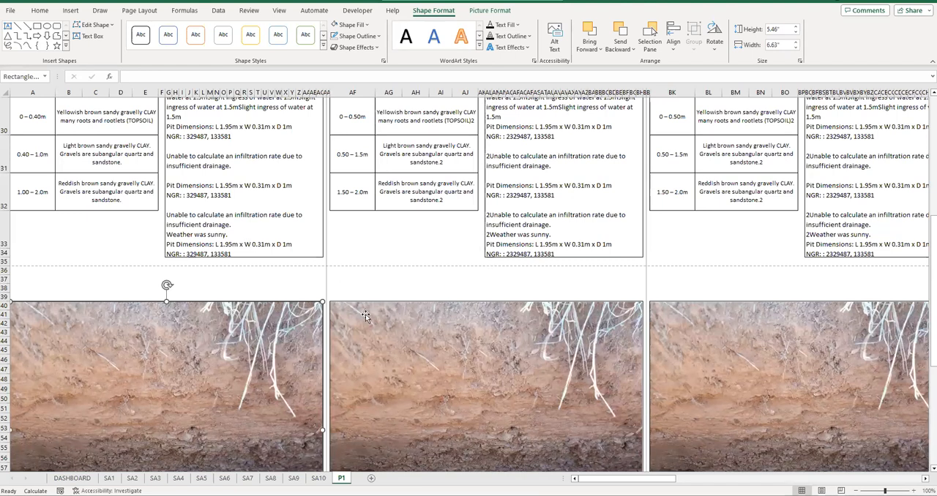
pyautogui.scroll(1, 468, 306)
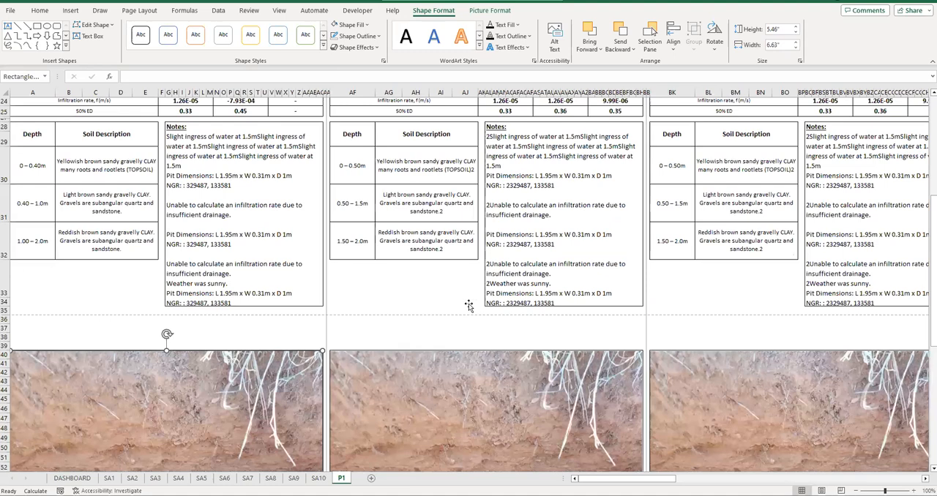
pyautogui.scroll(5, 469, 306)
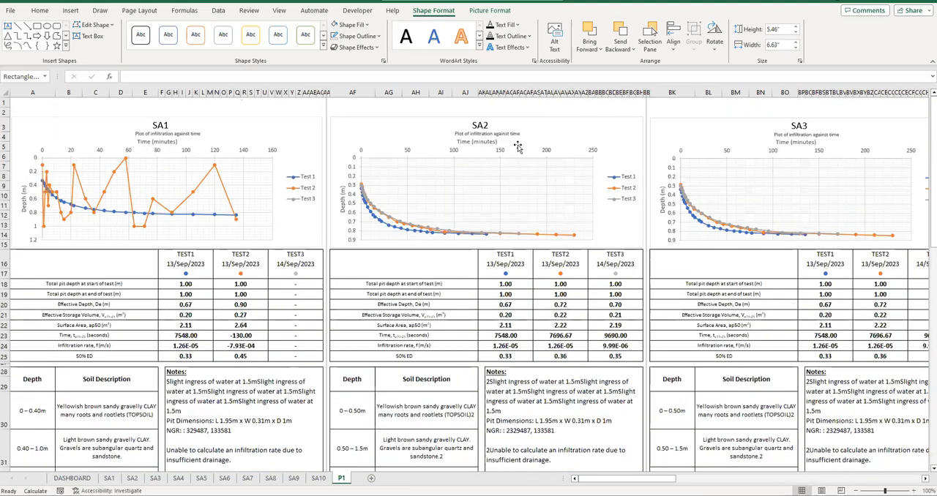
# - Enter SA10 as the title in cell A1 of the SA10 sheet and check the last result block on P1
pyautogui.moveTo(627, 478); pyautogui.dragTo(890, 482)
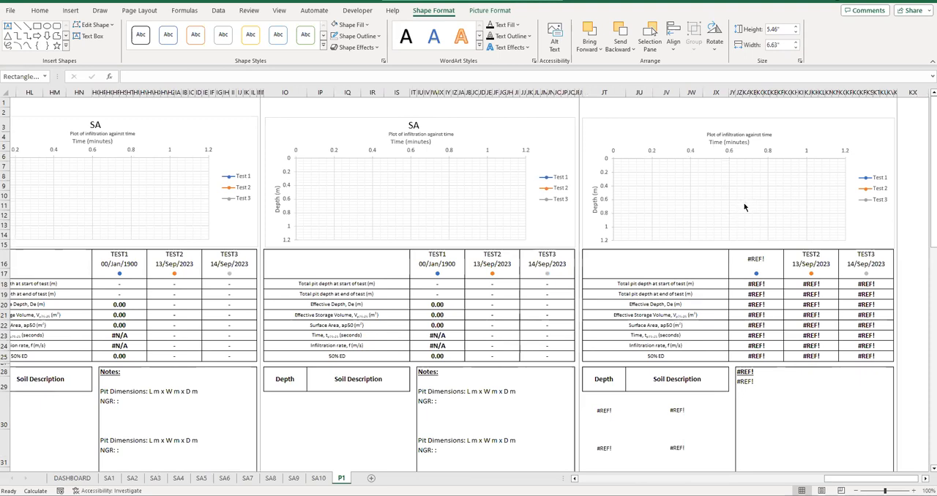
pyautogui.click(649, 110)
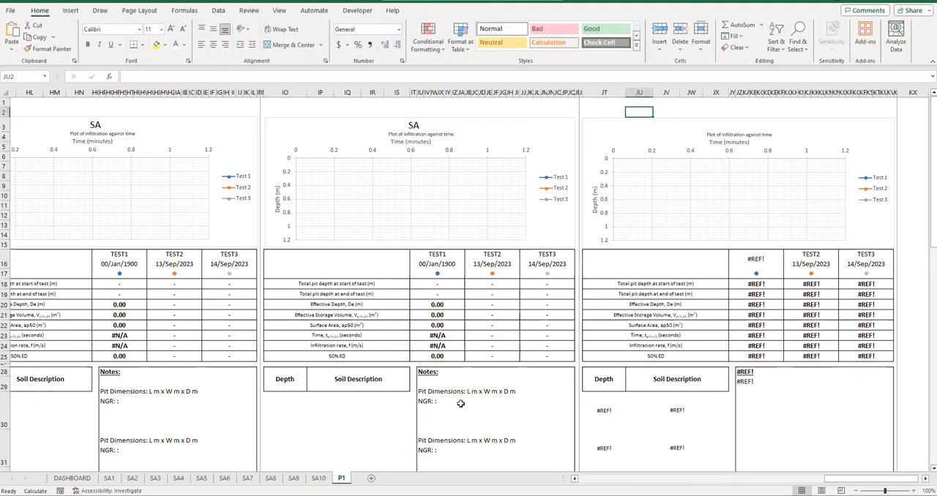
pyautogui.hotkey('ctrl', 'pageup')
pyautogui.click(26, 108)
pyautogui.write('SA10')
pyautogui.press('Return')
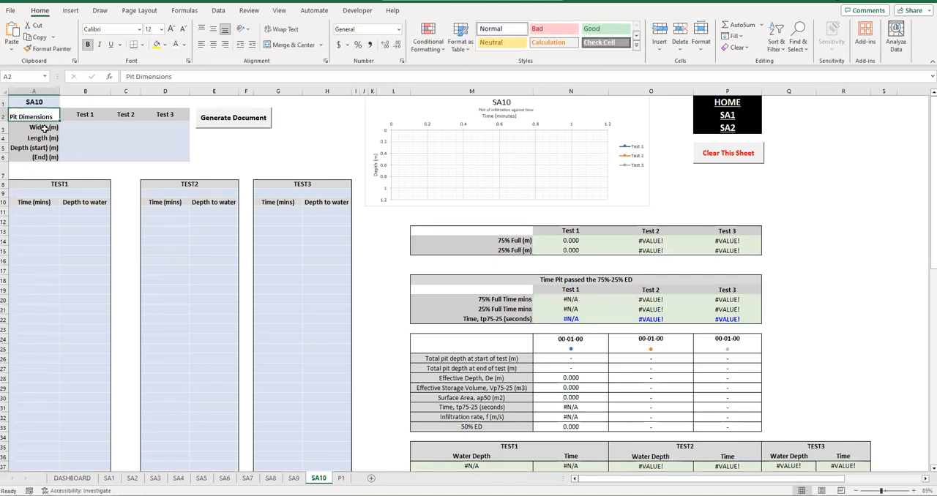
pyautogui.click(340, 479)
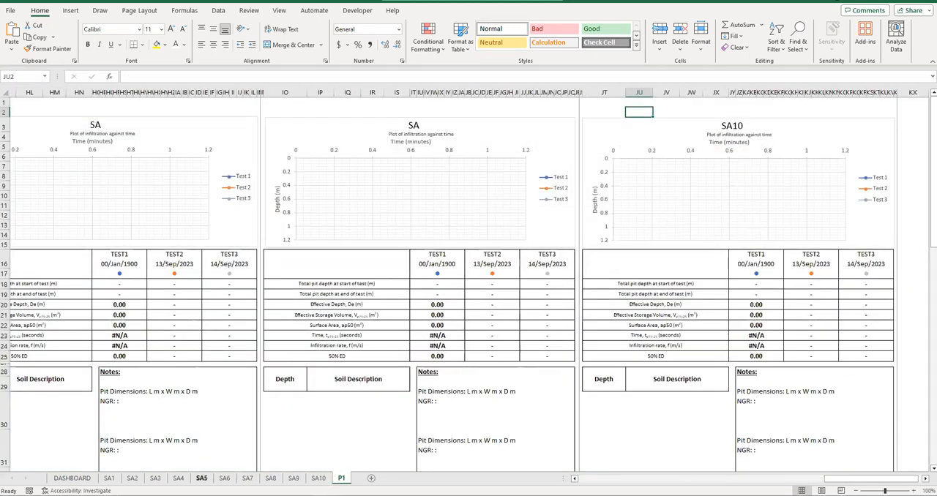
# - Copy the Test 1 to Test 3 time and depth-to-water readings from SA1 into the SA10 tables, starting at cell A11
pyautogui.click(109, 478)
pyautogui.scroll(3, 58, 147)
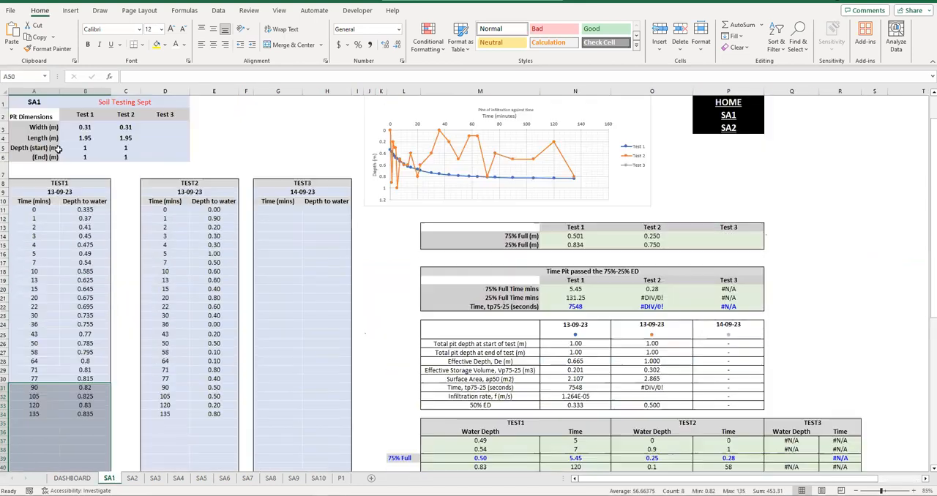
pyautogui.moveTo(33, 210); pyautogui.dragTo(98, 456)
pyautogui.hotkey('ctrl', 'c')
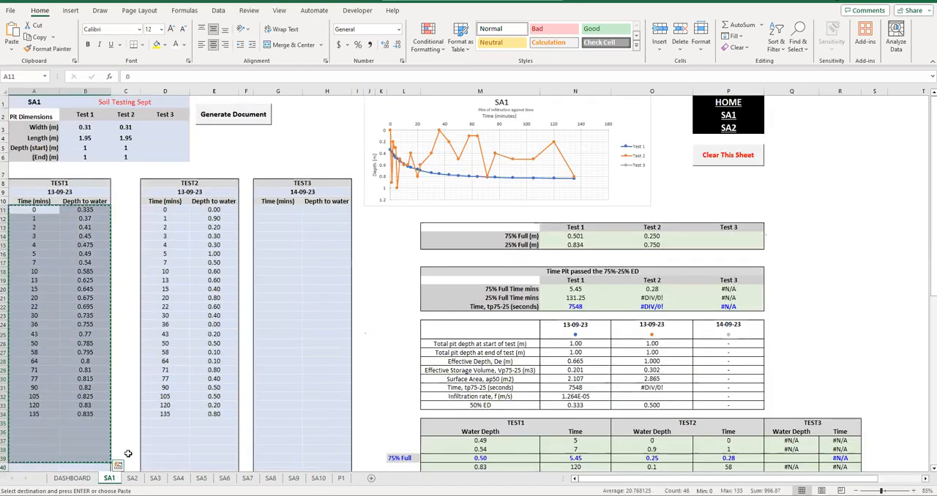
pyautogui.click(66, 235)
pyautogui.moveTo(35, 212); pyautogui.dragTo(339, 467)
pyautogui.hotkey('ctrl', 'c')
pyautogui.click(318, 479)
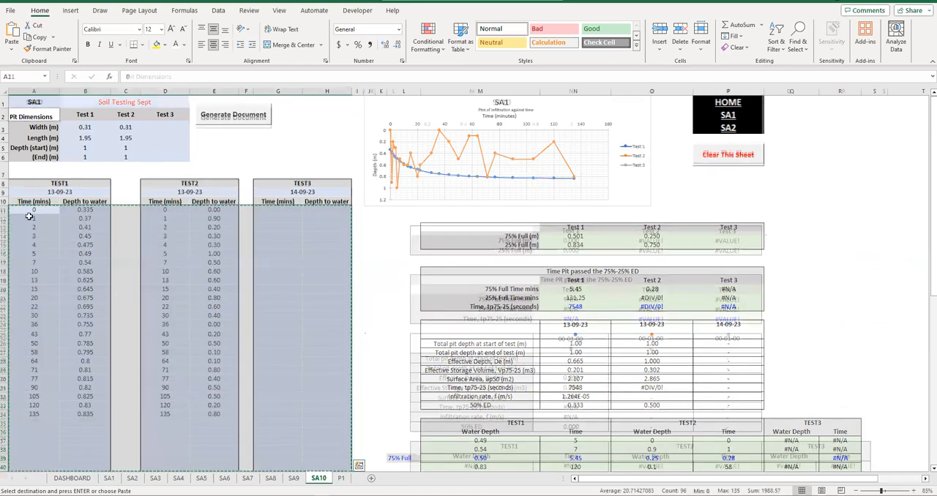
pyautogui.hotkey('ctrl', 'v')
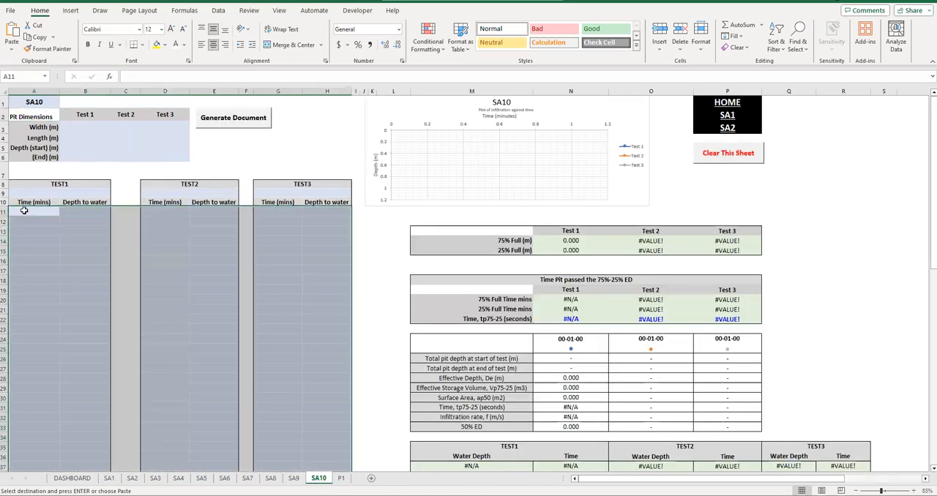
# - Copy the pit dimensions for all three tests from SA7 into the SA10 sheet, starting at cell B3
pyautogui.click(248, 478)
pyautogui.moveTo(85, 127); pyautogui.dragTo(165, 157)
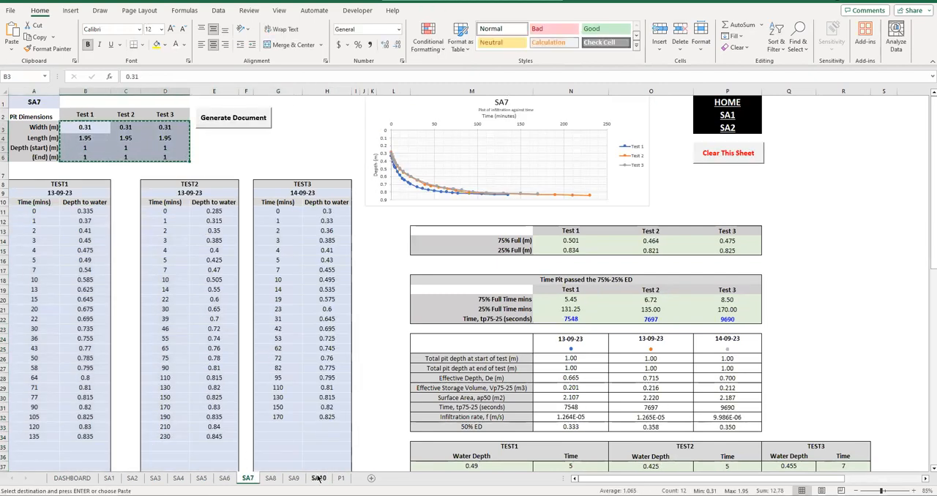
pyautogui.click(319, 478)
pyautogui.click(73, 130)
pyautogui.hotkey('ctrl', 'v')
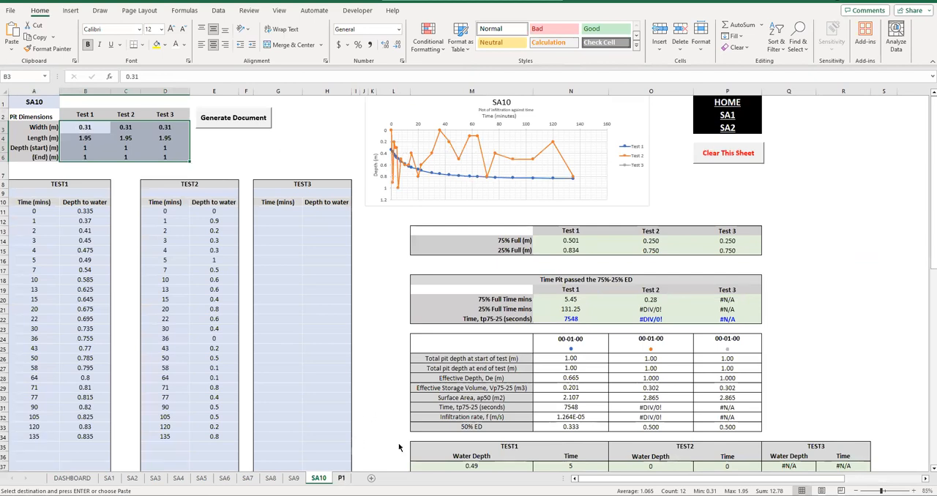
# - Check the SA10 block's chart, result values and notes on the P1 sheet
pyautogui.click(341, 478)
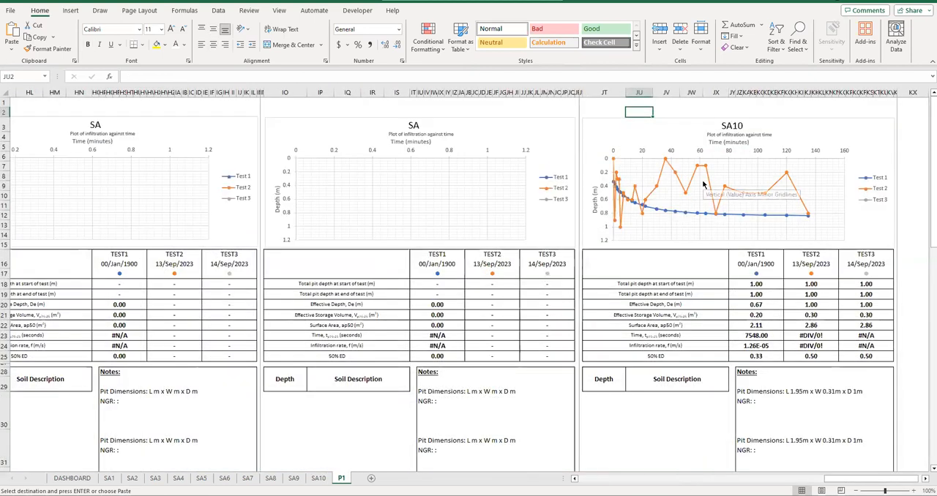
pyautogui.moveTo(757, 284); pyautogui.dragTo(866, 345)
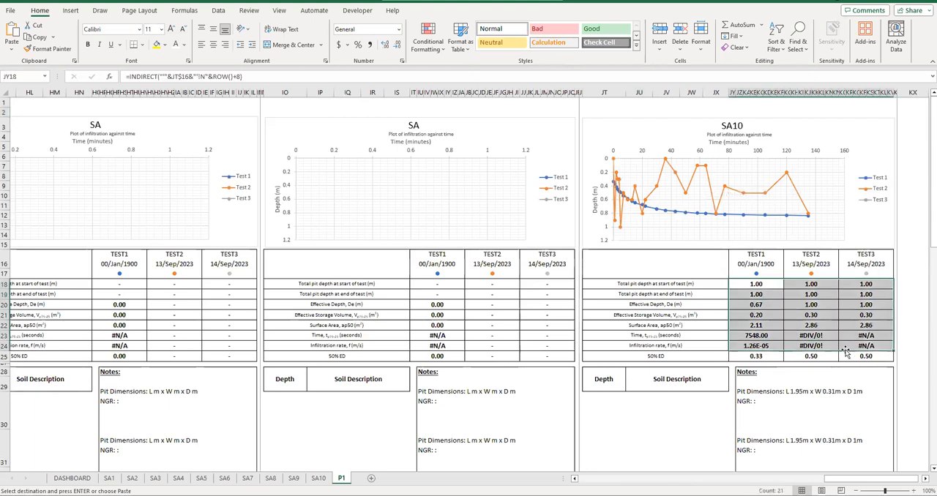
pyautogui.scroll(-5, 632, 252)
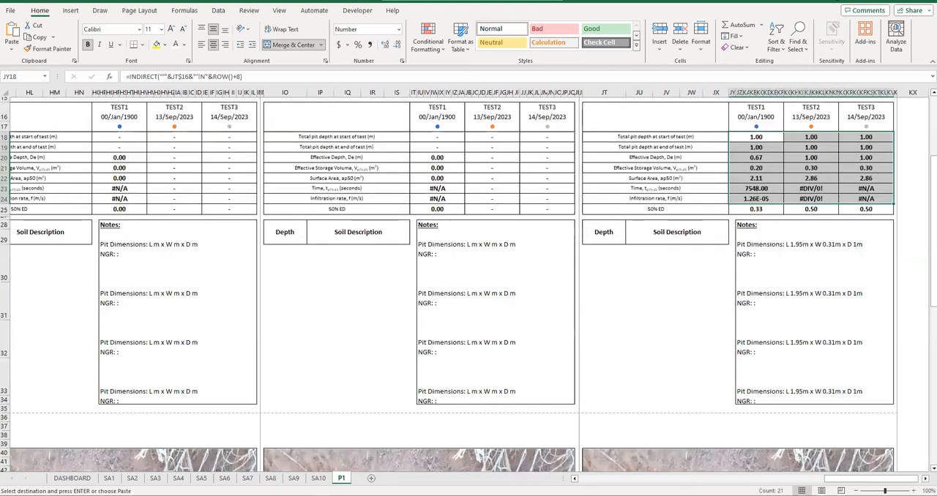
# - Extend the SA10 Depth and Soil Description table to row 53 by copying the formatting of row 52
pyautogui.click(318, 478)
pyautogui.scroll(-5, 303, 419)
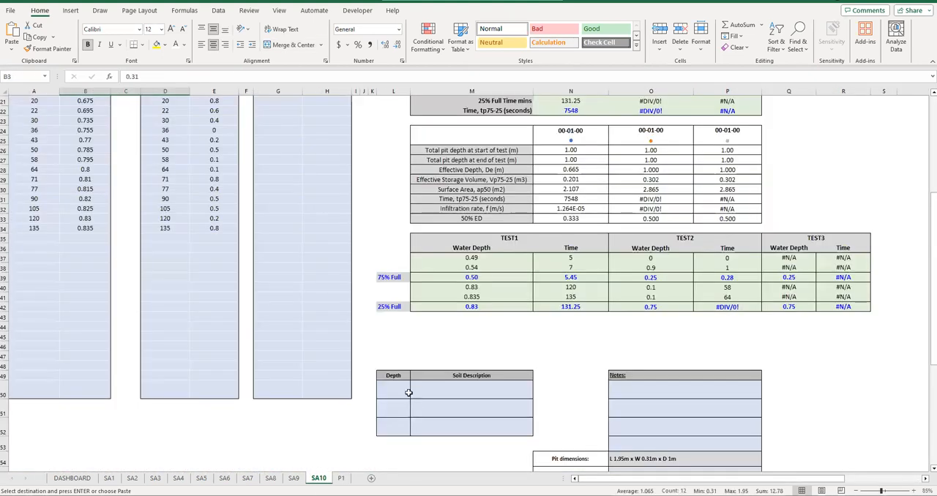
pyautogui.moveTo(386, 390); pyautogui.dragTo(446, 432)
pyautogui.scroll(-3, 419, 357)
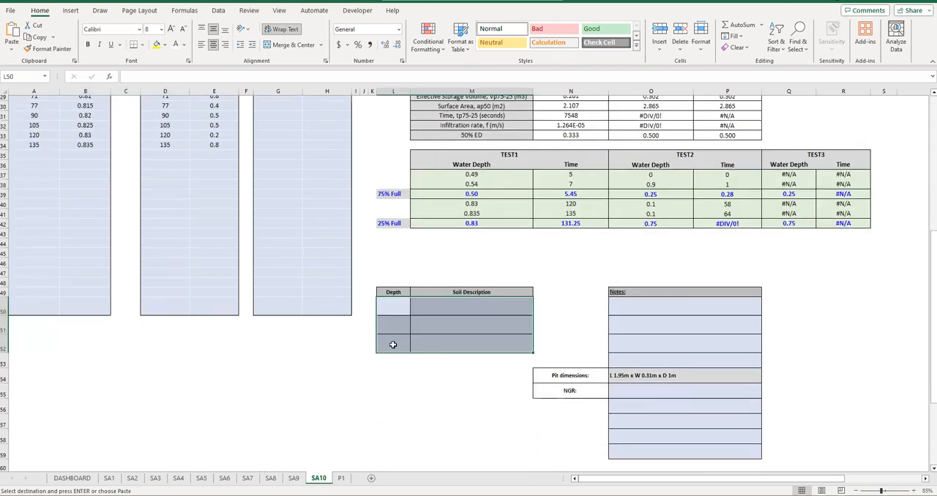
pyautogui.click(394, 344)
pyautogui.click(48, 48)
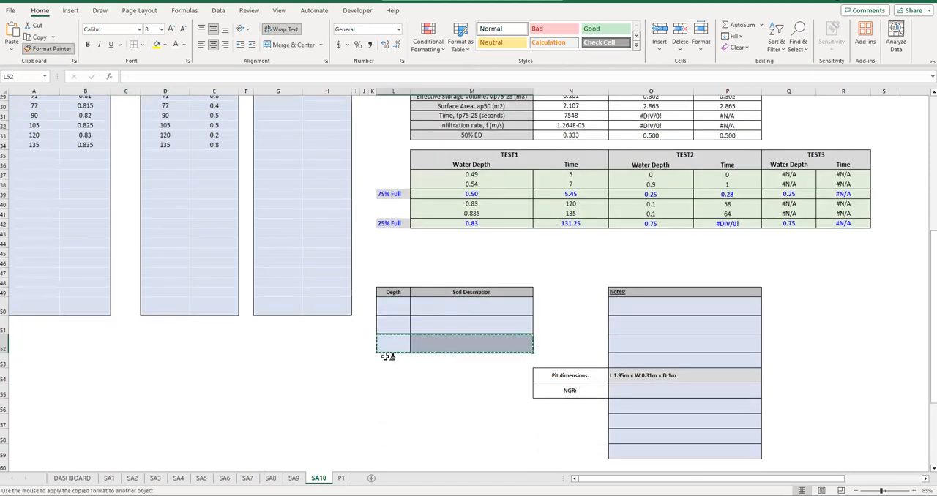
pyautogui.click(385, 359)
pyautogui.click(395, 390)
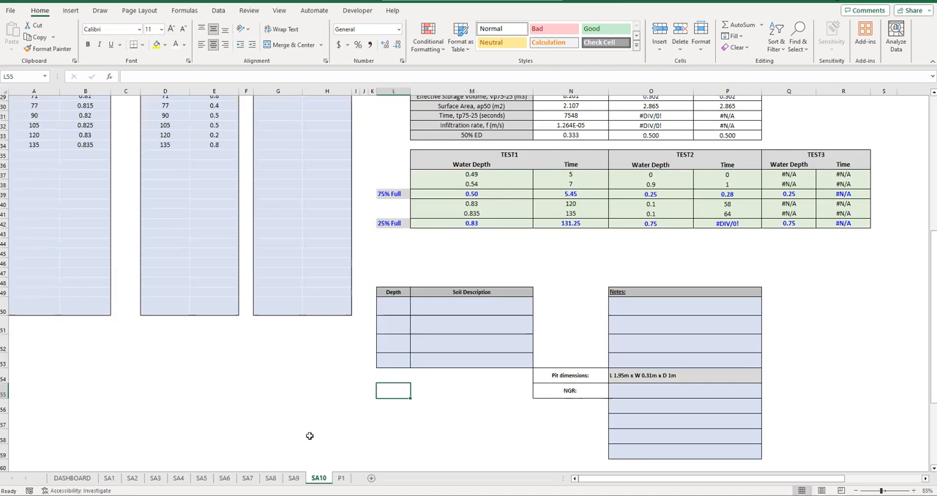
# - Try to copy the soil descriptions and notes in rows 50 to 53 of SA6 into the SA10 sheet at cell L50
pyautogui.click(271, 477)
pyautogui.scroll(-7, 454, 376)
pyautogui.hotkey('ctrl', 'pageup')
pyautogui.hotkey('ctrl', 'pageup')
pyautogui.scroll(-10, 476, 351)
pyautogui.moveTo(388, 265); pyautogui.dragTo(747, 323)
pyautogui.hotkey('ctrl', 'c')
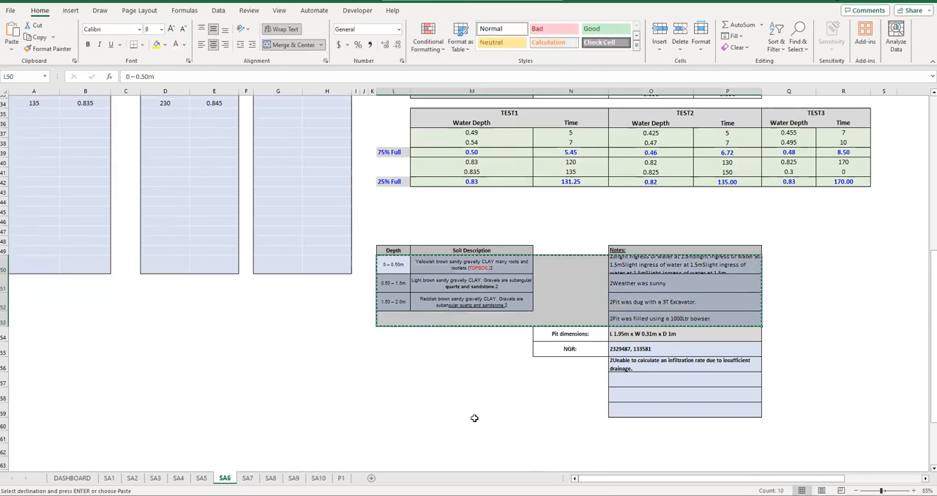
pyautogui.click(318, 478)
pyautogui.click(386, 312)
pyautogui.hotkey('ctrl', 'v')
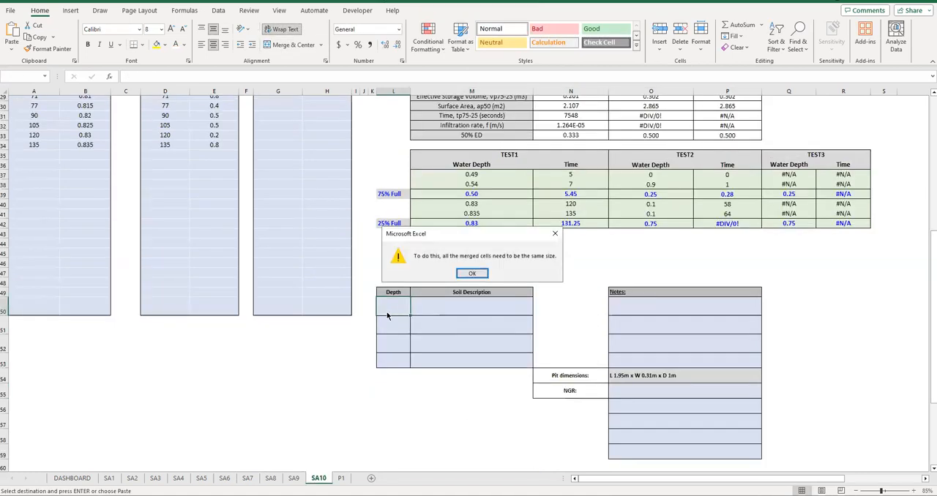
pyautogui.click(472, 273)
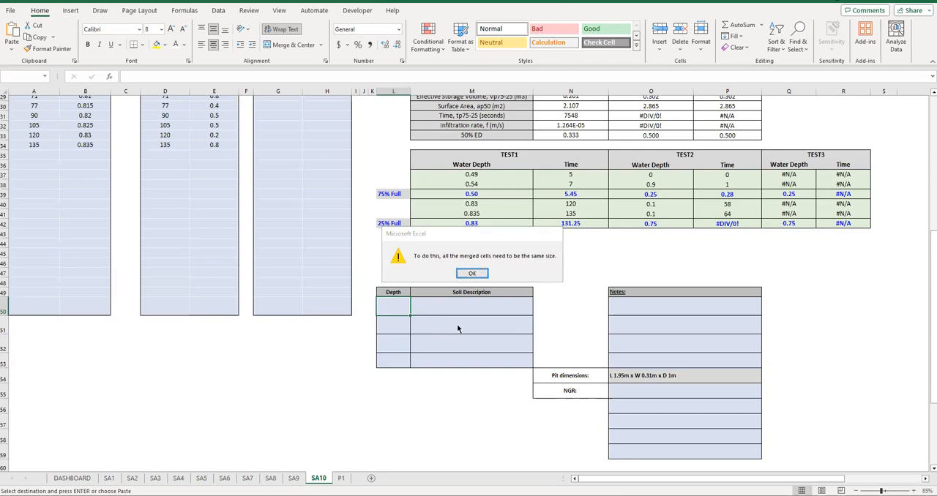
pyautogui.click(471, 275)
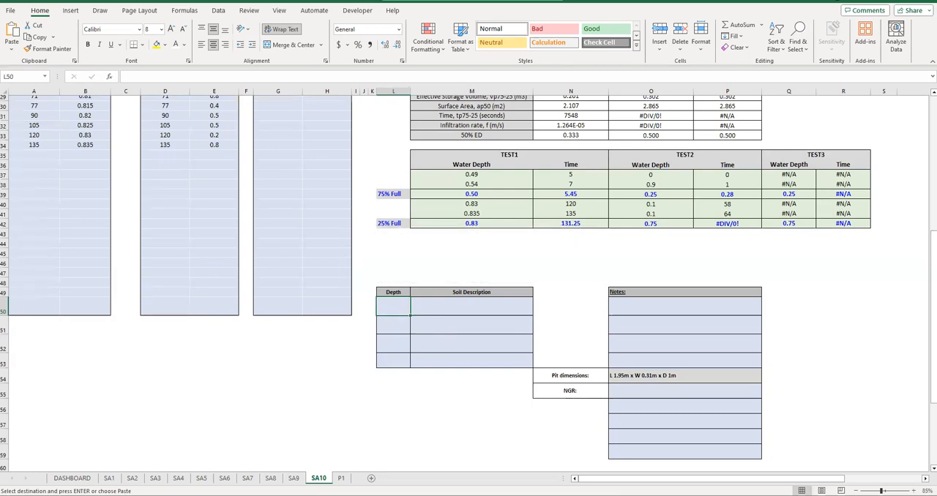
# - Copy the three depth and soil description rows from SA4 into the SA10 soil table, starting at cell L50
pyautogui.click(179, 479)
pyautogui.scroll(-10, 429, 358)
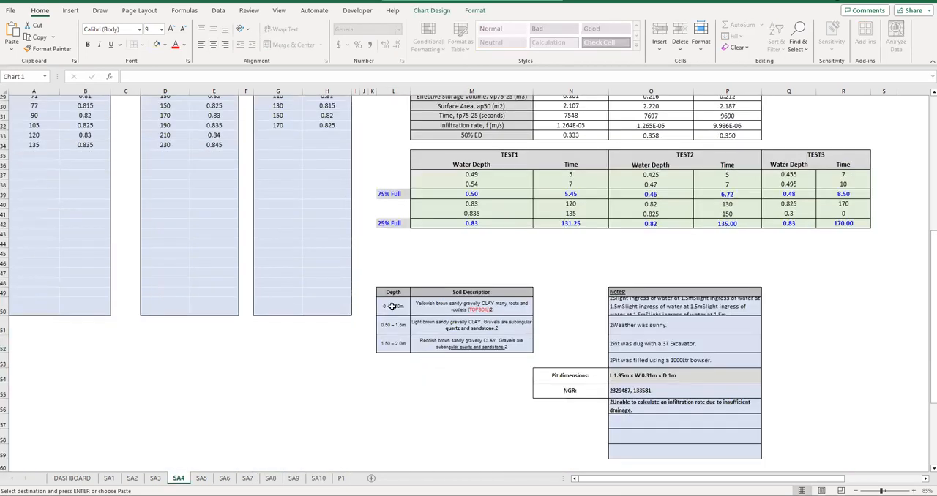
pyautogui.moveTo(394, 306); pyautogui.dragTo(472, 344)
pyautogui.click(318, 479)
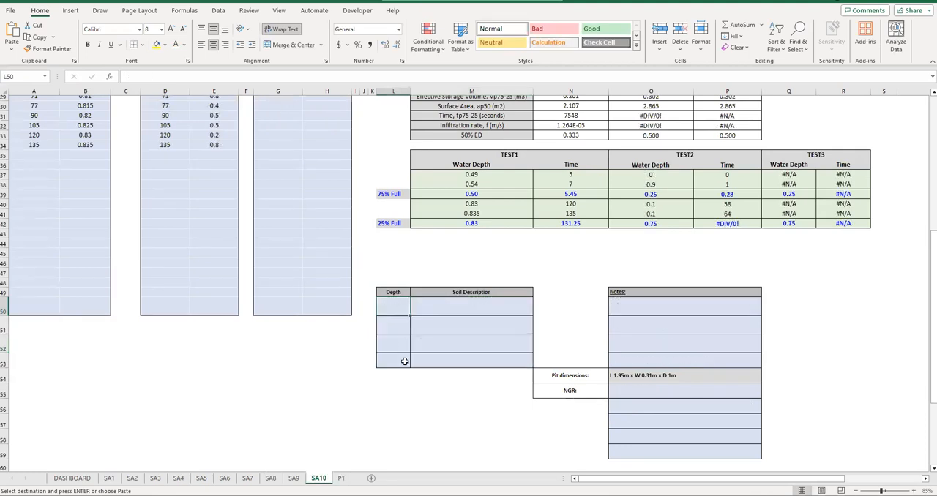
pyautogui.hotkey('ctrl', 'v')
# - Fill the third soil layer down into the fourth row of the SA10 table and check the SA10 block on P1
pyautogui.click(394, 359)
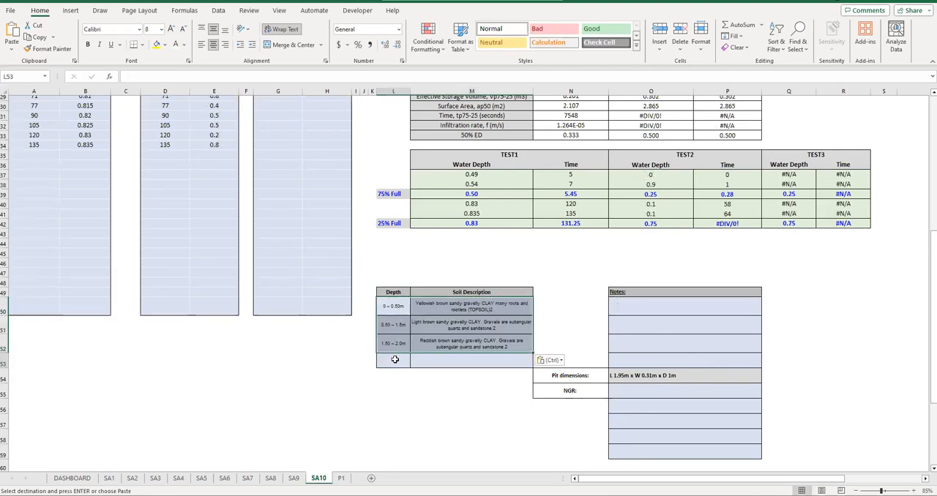
pyautogui.moveTo(396, 359); pyautogui.dragTo(464, 358)
pyautogui.hotkey('ctrl', 'd')
pyautogui.click(438, 386)
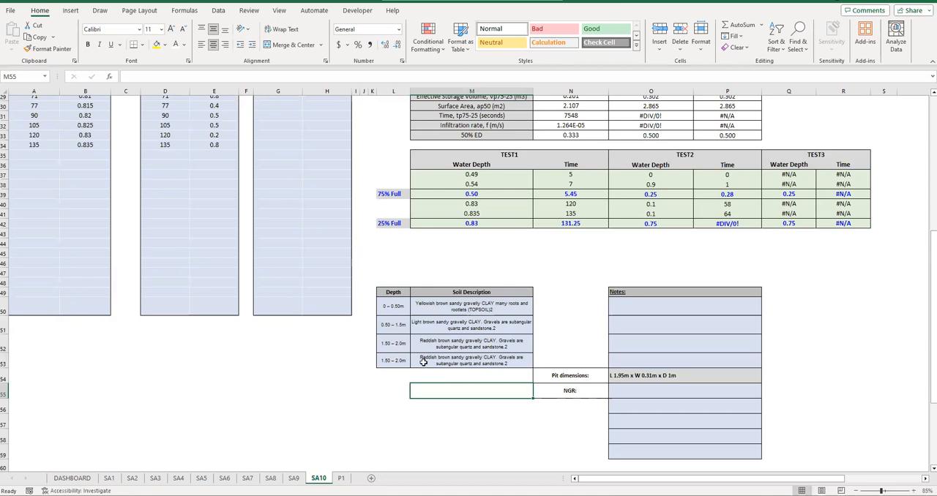
pyautogui.click(343, 478)
pyautogui.moveTo(607, 272); pyautogui.dragTo(642, 388)
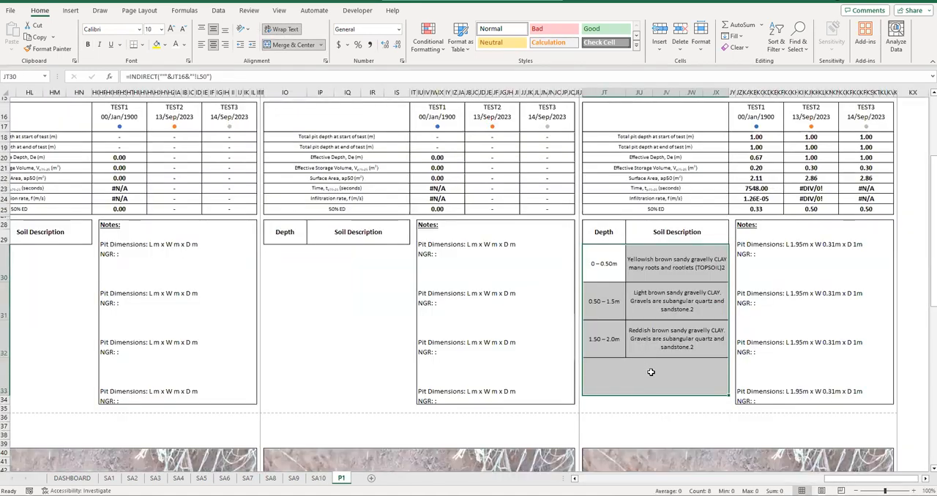
# - Clear the second and third soil layers in L51:M52 of the SA10 Depth and Soil Description table
pyautogui.click(652, 373)
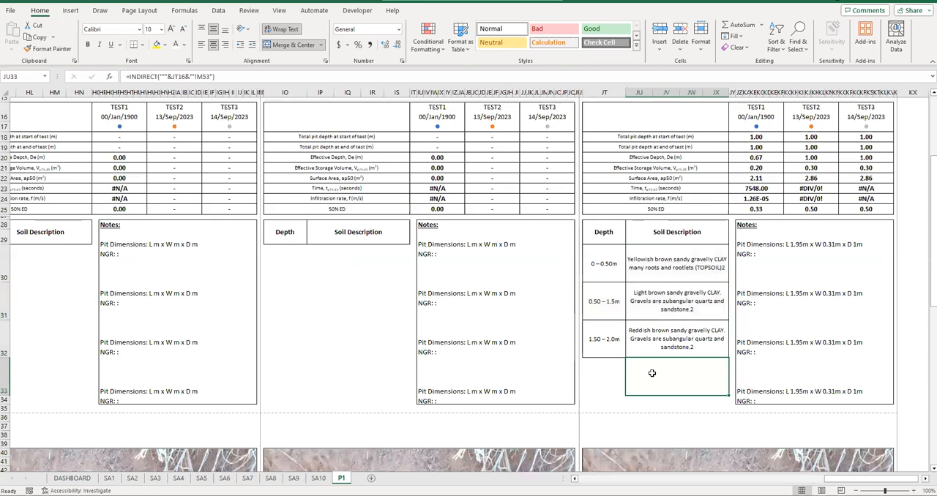
pyautogui.click(319, 478)
pyautogui.moveTo(399, 326); pyautogui.dragTo(444, 353)
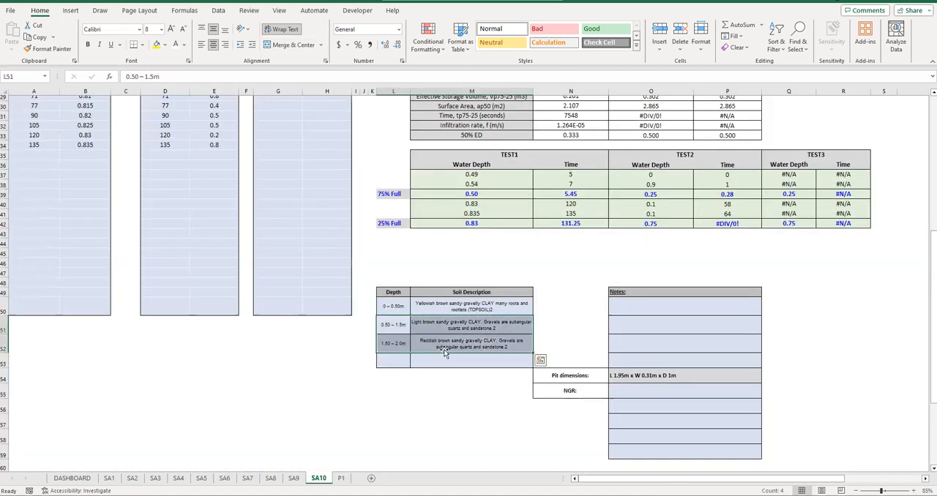
pyautogui.press('Delete')
pyautogui.click(444, 360)
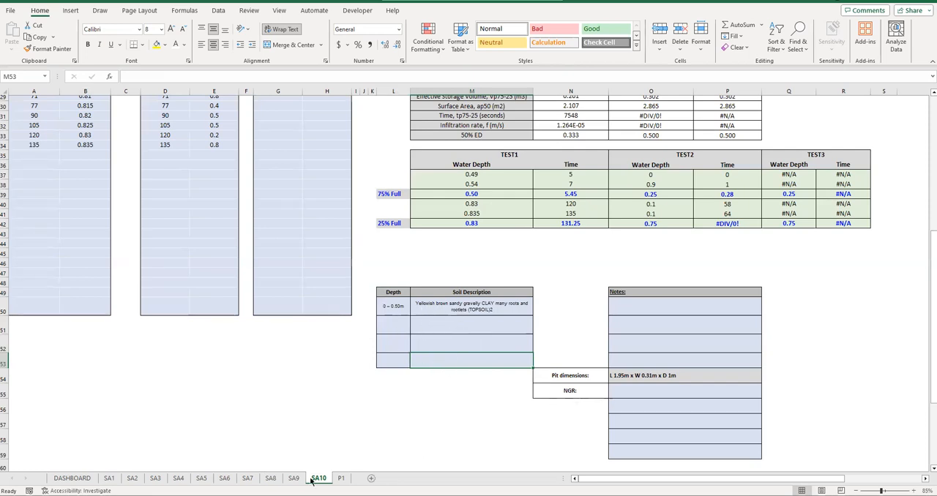
# - Examine how the emptied soil rows appear in the SA10 block on P1, and inspect the formula behind its Notes cell
pyautogui.click(340, 478)
pyautogui.moveTo(604, 300); pyautogui.dragTo(681, 388)
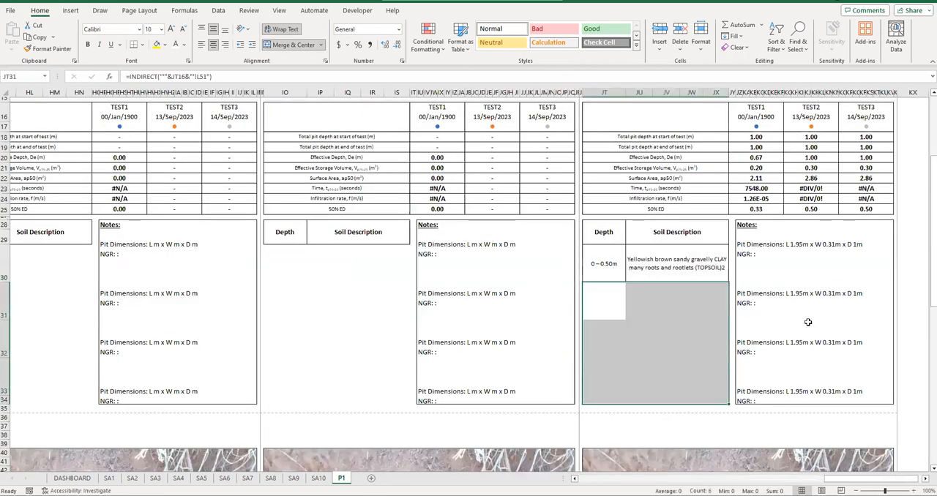
pyautogui.click(808, 322)
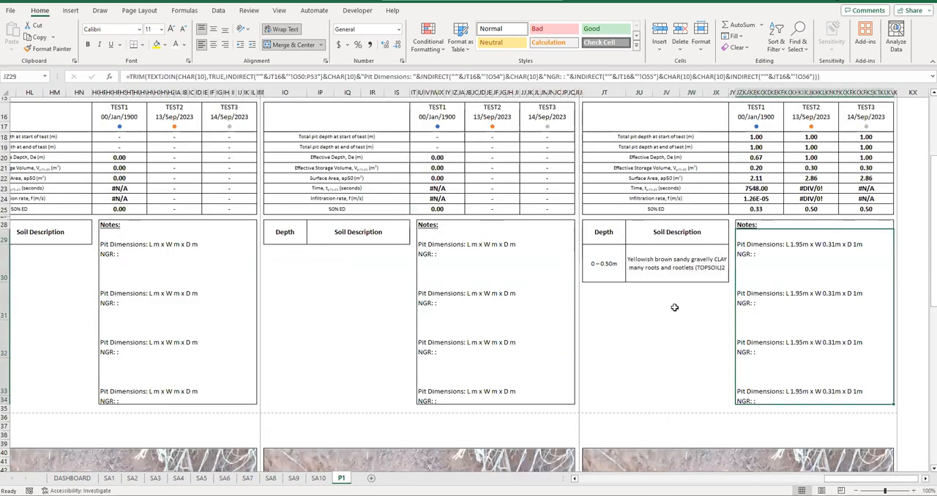
pyautogui.moveTo(608, 265); pyautogui.dragTo(667, 265)
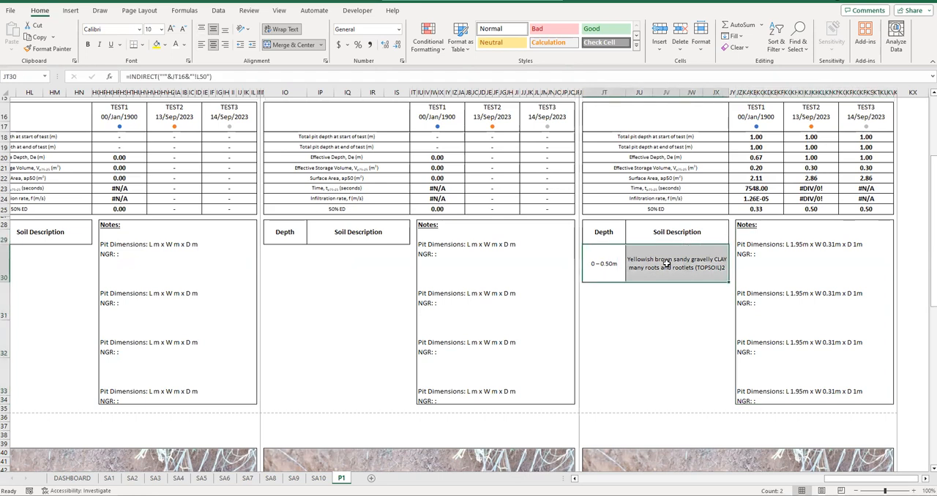
pyautogui.click(657, 294)
pyautogui.moveTo(614, 296); pyautogui.dragTo(668, 318)
pyautogui.click(615, 306)
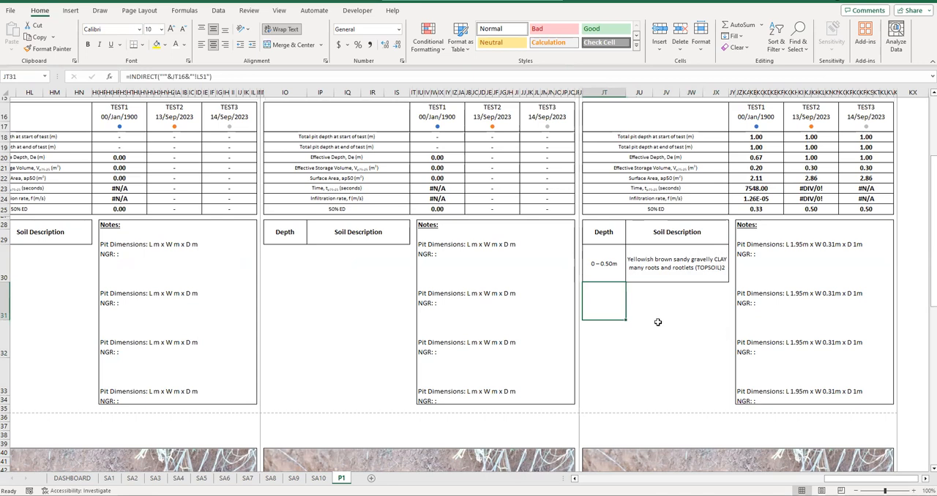
pyautogui.click(823, 286)
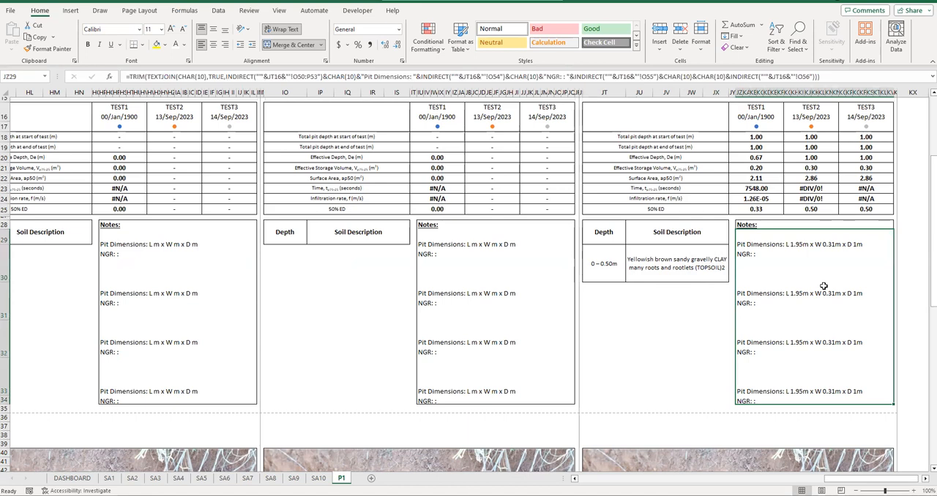
pyautogui.press('F2')
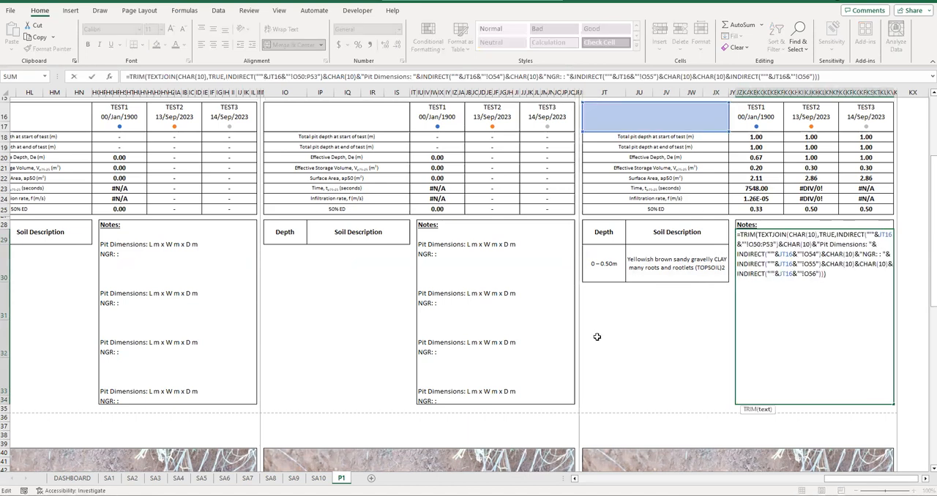
pyautogui.click(597, 337)
# - Copy the four notes in rows 50 to 53 of SA5 into the SA10 Notes column, starting at cell O50
pyautogui.click(317, 478)
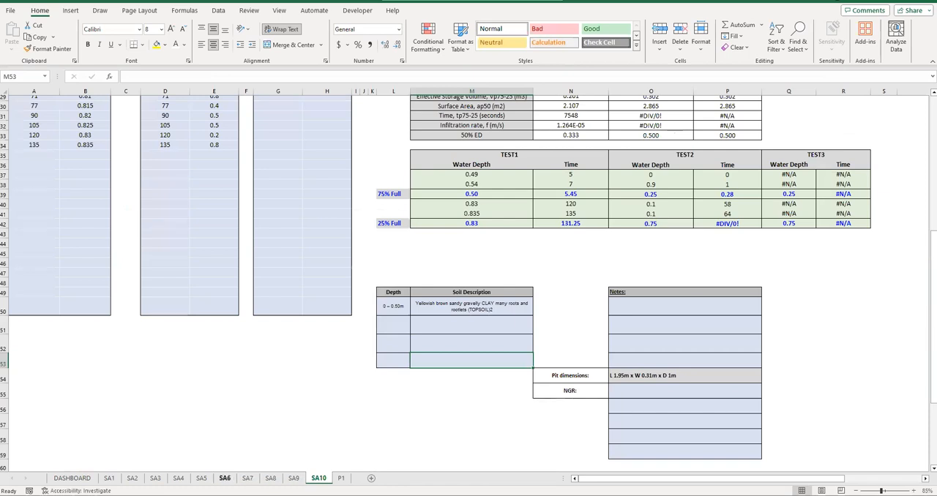
pyautogui.click(201, 478)
pyautogui.scroll(-9, 571, 357)
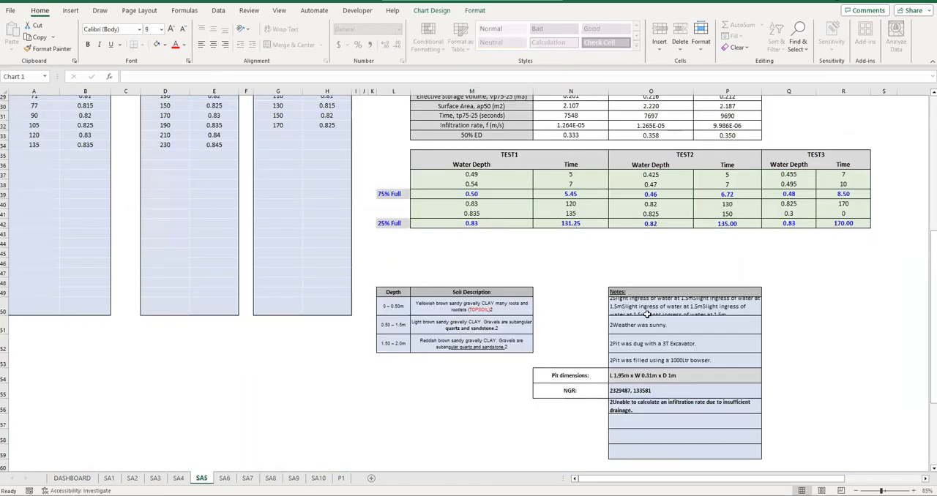
pyautogui.moveTo(644, 311); pyautogui.dragTo(639, 361)
pyautogui.hotkey('ctrl', 'c')
pyautogui.click(318, 478)
pyautogui.click(686, 305)
pyautogui.hotkey('ctrl', 'v')
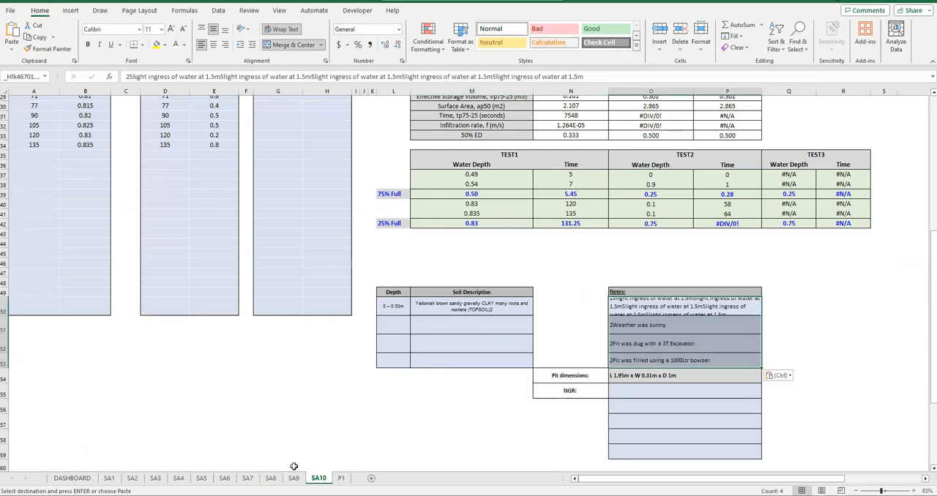
# - Copy the three depth and soil description rows from SA5 into the SA10 soil table, starting at cell L50
pyautogui.click(201, 478)
pyautogui.moveTo(393, 307); pyautogui.dragTo(476, 344)
pyautogui.hotkey('ctrl', 'c')
pyautogui.click(317, 478)
pyautogui.click(396, 307)
pyautogui.hotkey('ctrl', 'v')
# - Fill the 1.50 – 2.0m soil layer of SA10 down into row 53
pyautogui.moveTo(393, 364); pyautogui.dragTo(433, 359)
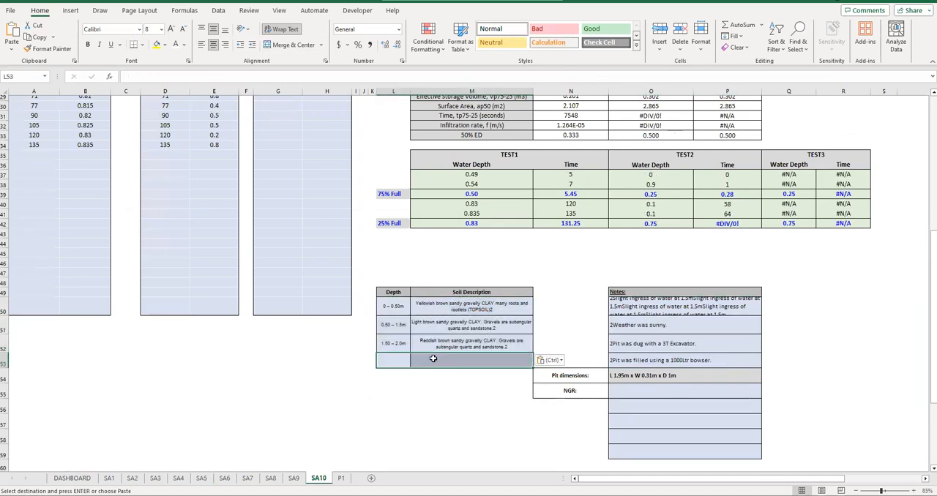
pyautogui.hotkey('ctrl', 'd')
pyautogui.click(442, 394)
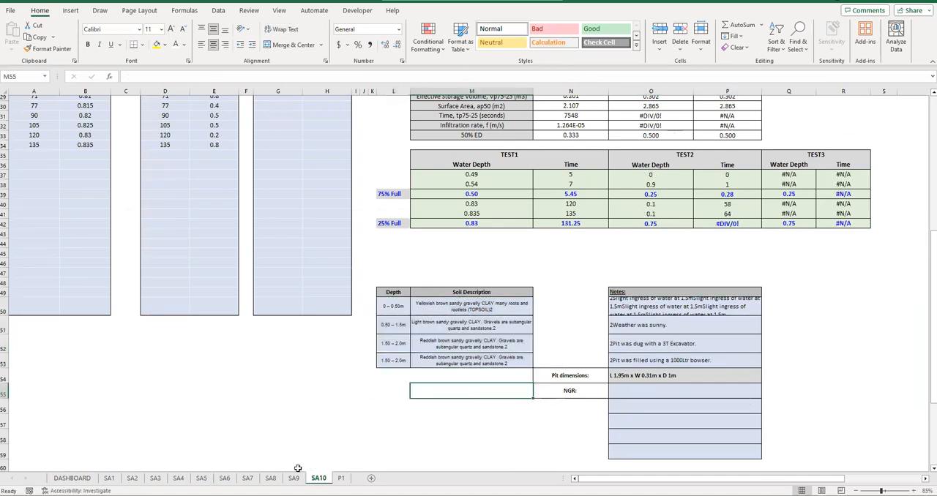
# - Copy the NGR value and the infiltration rate remark in rows 55 and 56 of SA6 into SA10 at cell O55
pyautogui.click(225, 479)
pyautogui.moveTo(633, 350); pyautogui.dragTo(625, 365)
pyautogui.hotkey('ctrl', 'c')
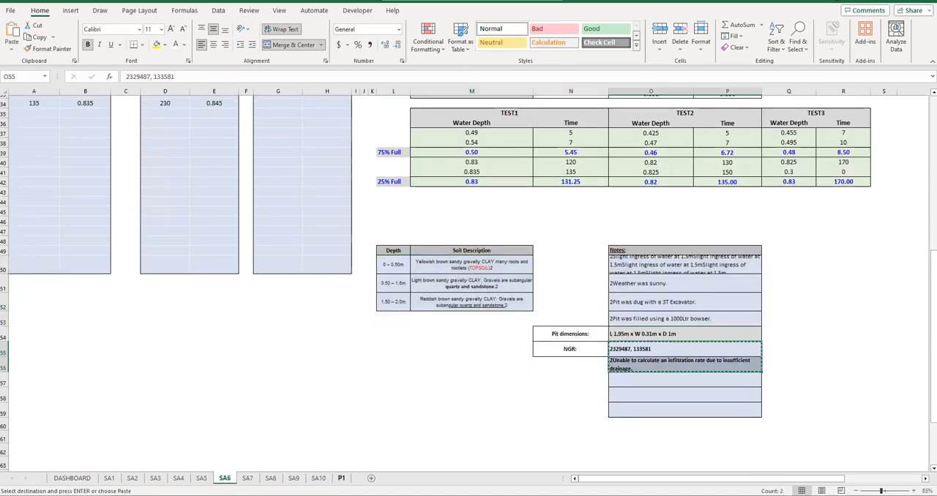
pyautogui.click(318, 478)
pyautogui.click(636, 392)
pyautogui.hotkey('ctrl', 'v')
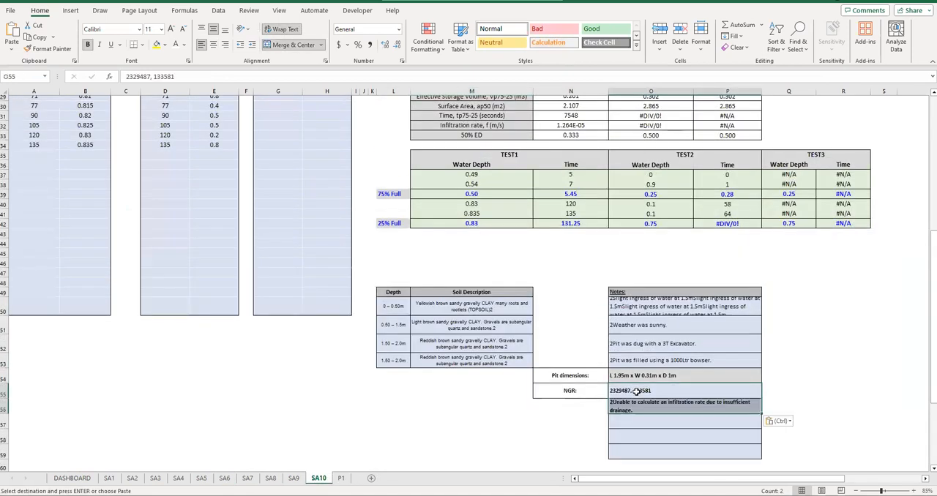
# - Remove the shading and borders from the unused note rows 57 to 59 on SA10
pyautogui.click(638, 420)
pyautogui.moveTo(591, 424); pyautogui.dragTo(813, 460)
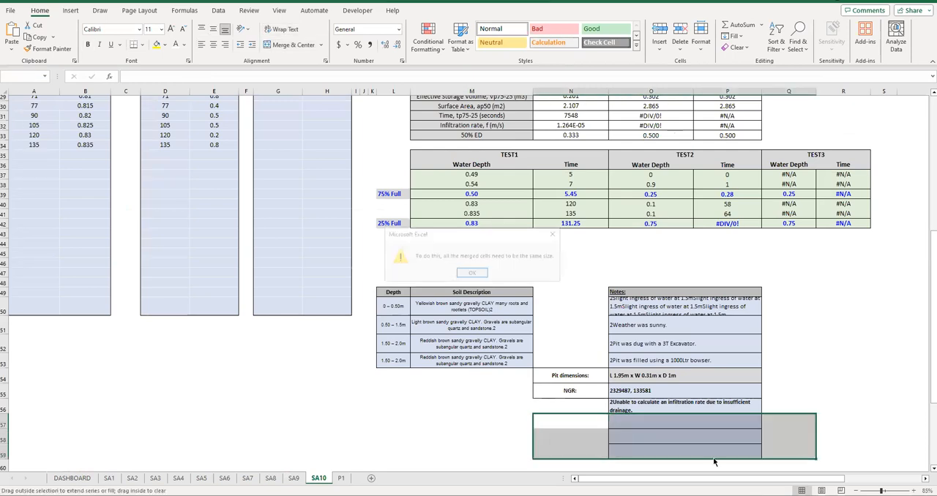
pyautogui.click(472, 273)
pyautogui.moveTo(637, 418); pyautogui.dragTo(641, 448)
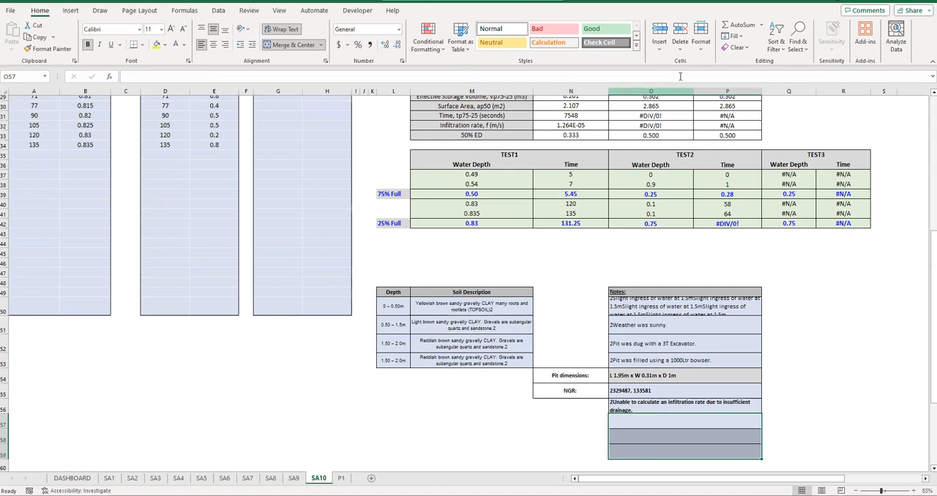
pyautogui.click(736, 47)
pyautogui.click(754, 86)
pyautogui.click(681, 404)
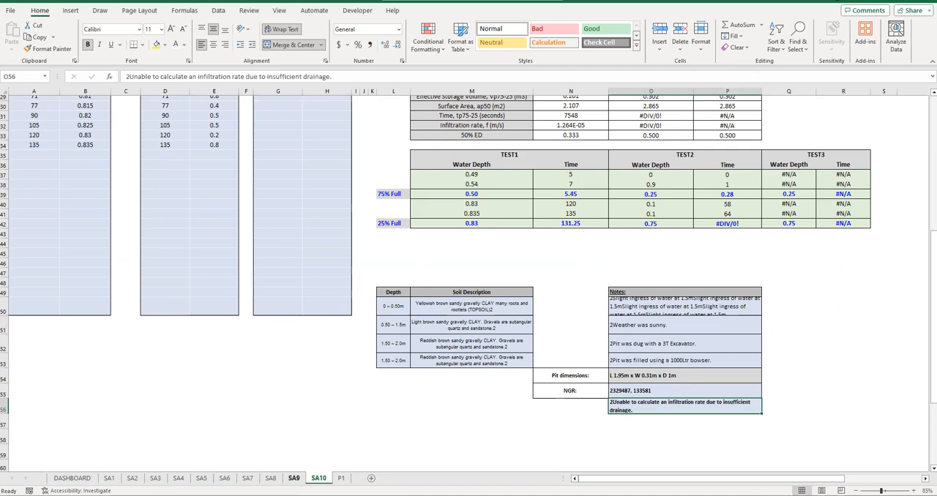
# - Check the four soil layers and the combined Notes text in the SA10 block on P1
pyautogui.click(293, 479)
pyautogui.click(341, 480)
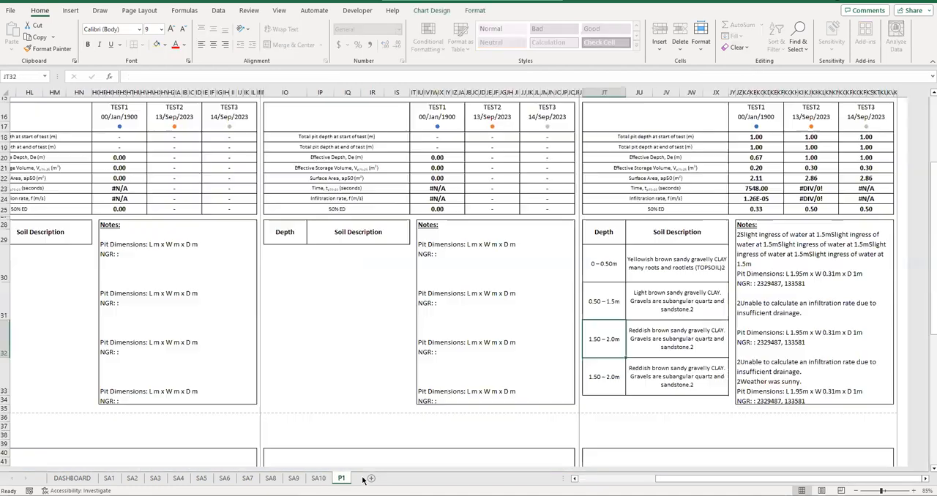
pyautogui.click(766, 248)
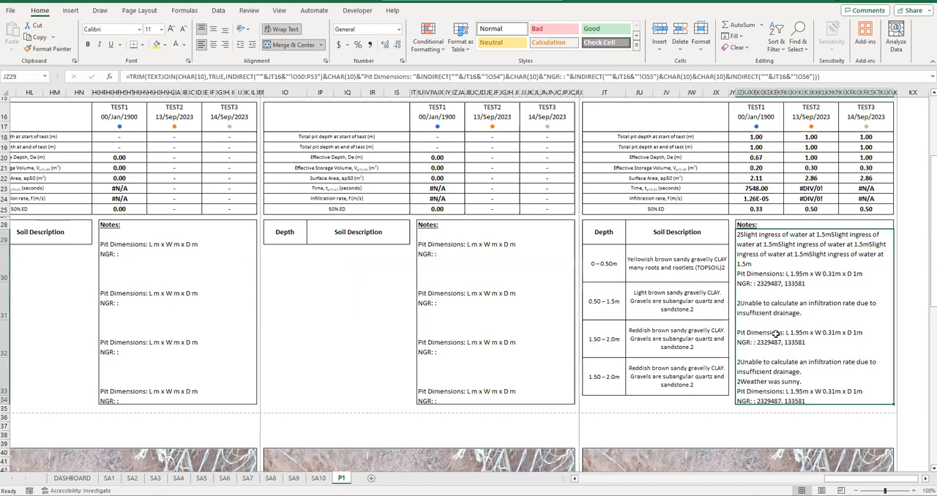
pyautogui.scroll(2, 763, 332)
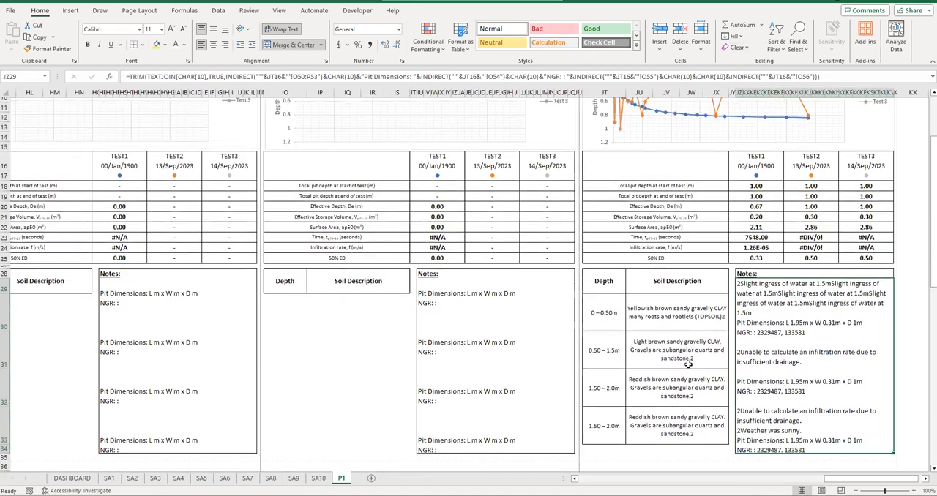
pyautogui.scroll(3, 697, 203)
pyautogui.scroll(-10, 772, 305)
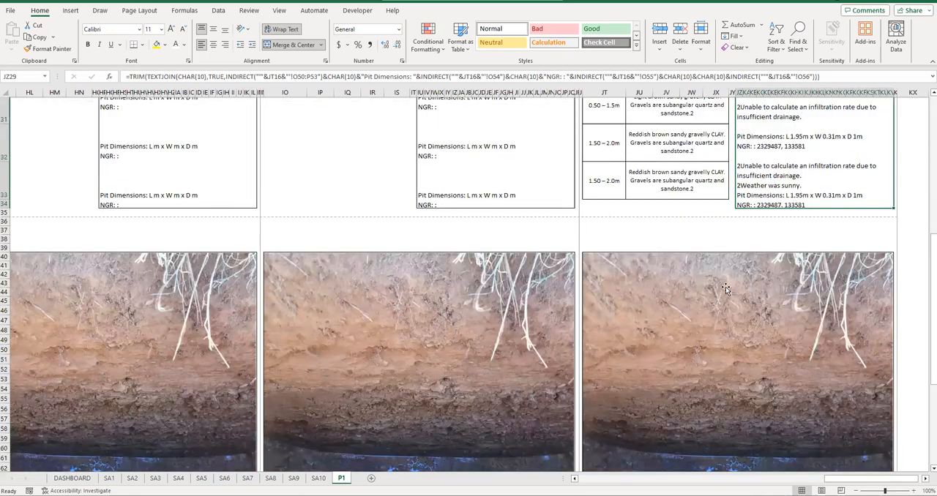
# - Replace the picture fill of the SA10 photo rectangle on P1 with Image2.jpg from the computer
pyautogui.scroll(-1, 725, 289)
pyautogui.click(687, 227)
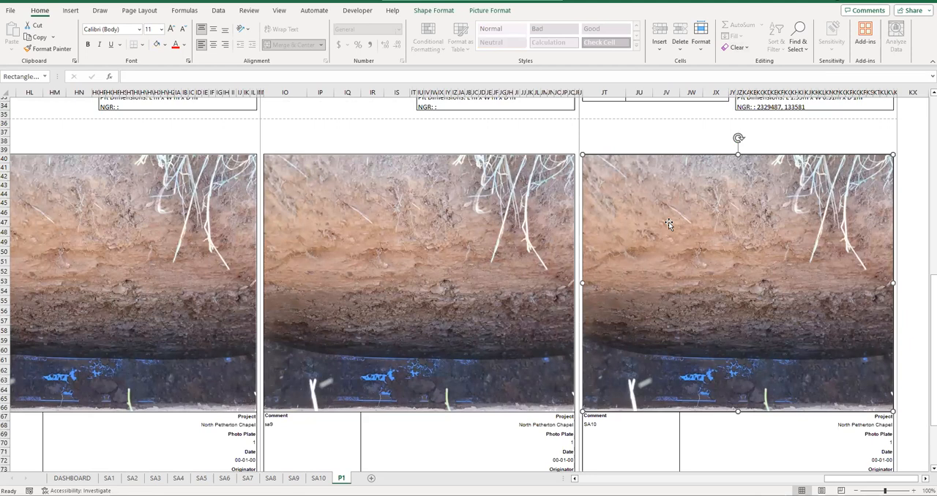
pyautogui.click(433, 10)
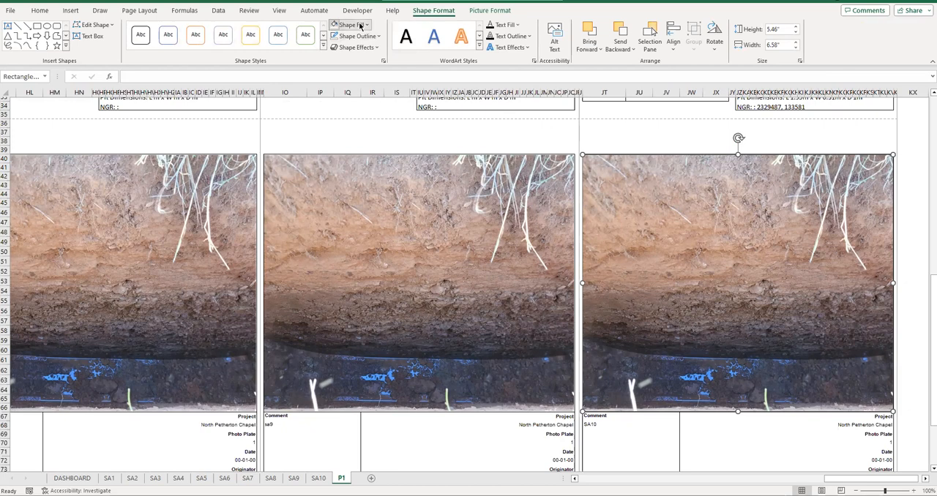
pyautogui.click(360, 25)
pyautogui.click(393, 208)
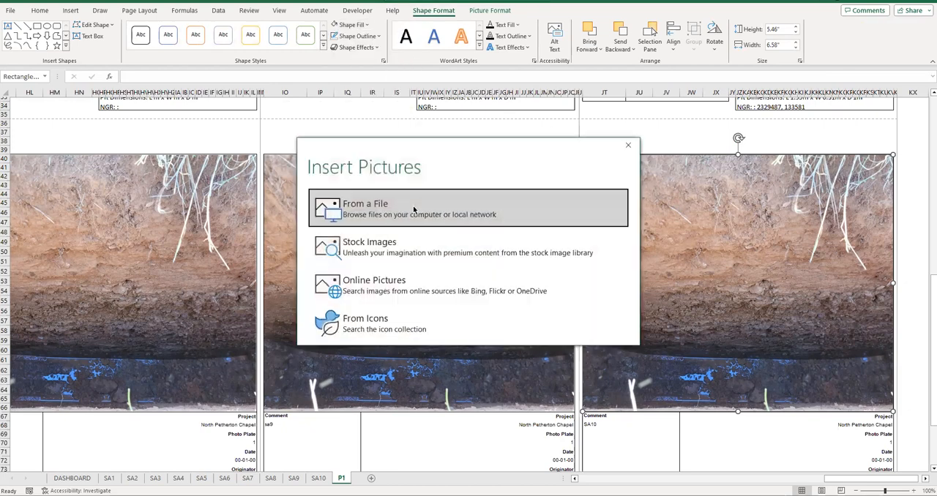
pyautogui.click(383, 207)
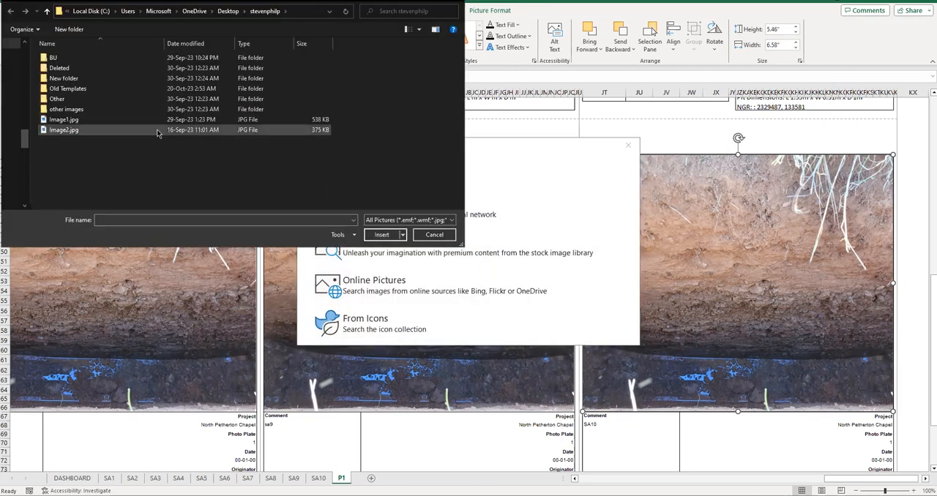
pyautogui.doubleClick(64, 130)
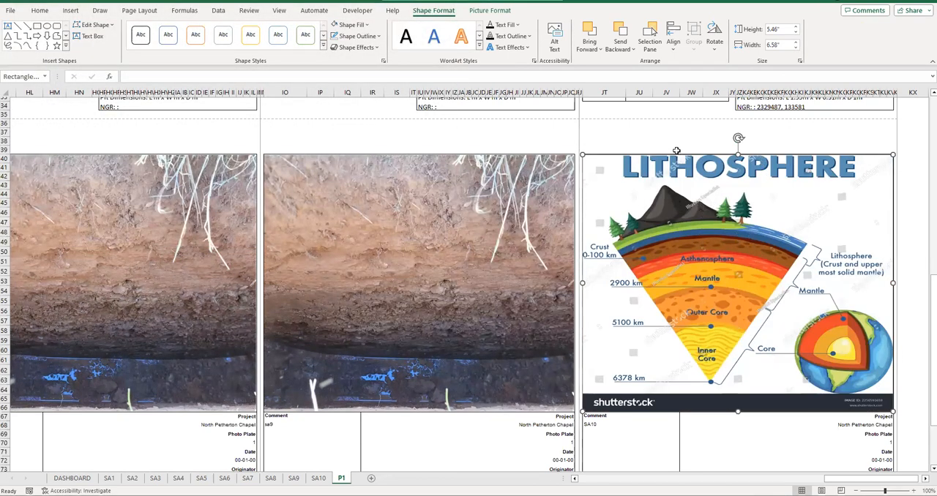
pyautogui.press('Escape')
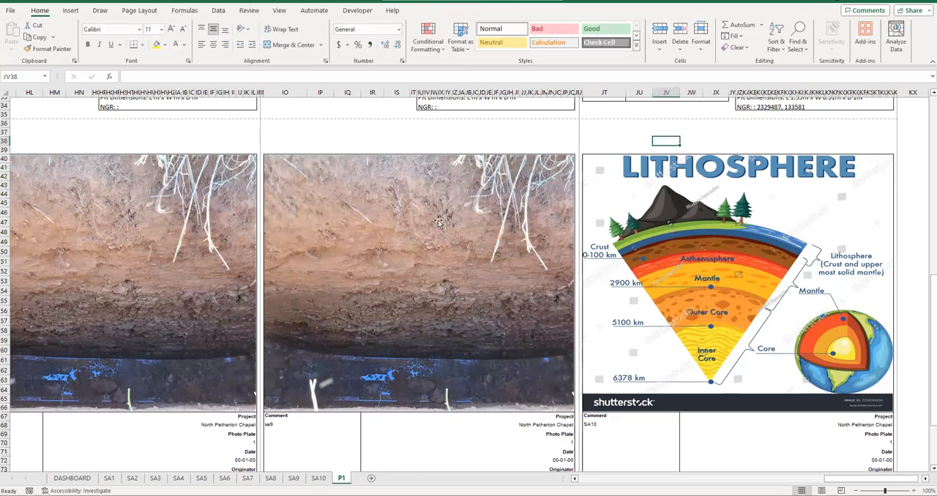
# - Review the SA10 notes, photo and company details footer in rows 79 to 83 on P1
pyautogui.scroll(-5, 738, 297)
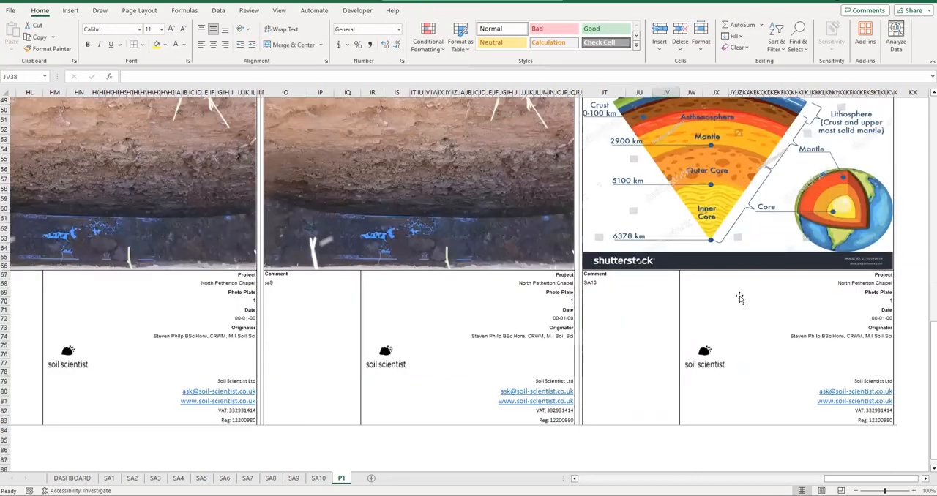
pyautogui.scroll(10, 720, 210)
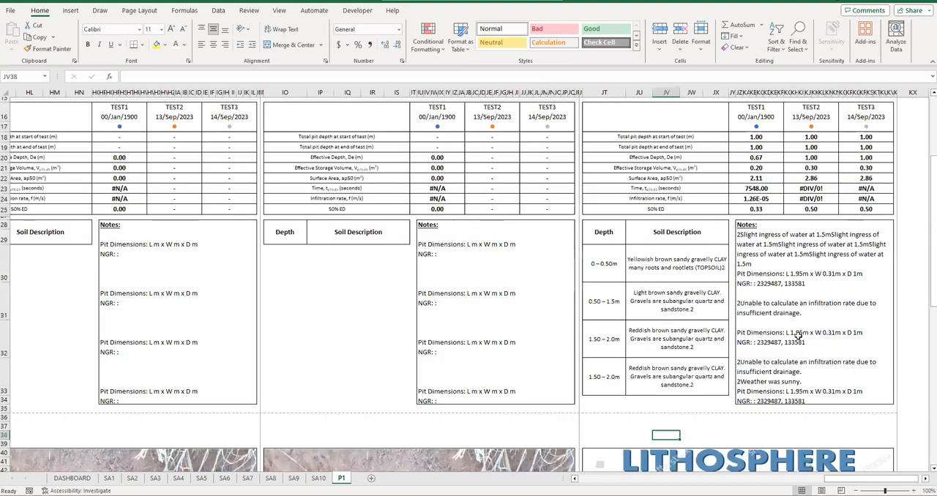
pyautogui.scroll(-4, 736, 333)
pyautogui.scroll(-4, 736, 333)
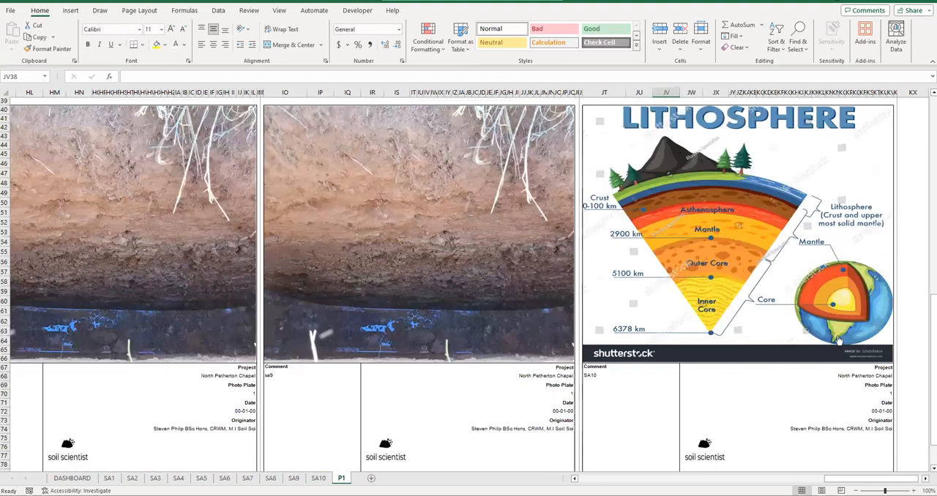
pyautogui.scroll(-5, 839, 341)
pyautogui.click(839, 401)
pyautogui.moveTo(790, 327); pyautogui.dragTo(788, 363)
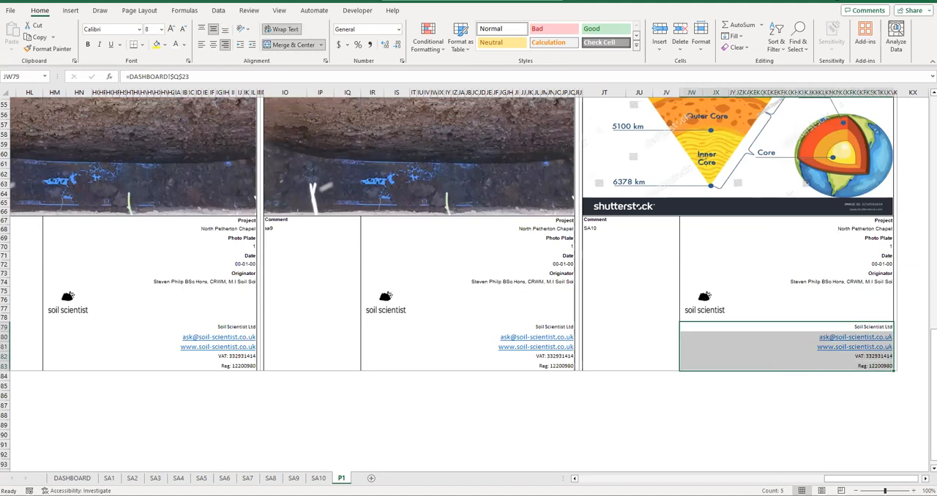
# - Look up the company contact details and the report originator on the DASHBOARD sheet that feed the P1 footer
pyautogui.click(72, 478)
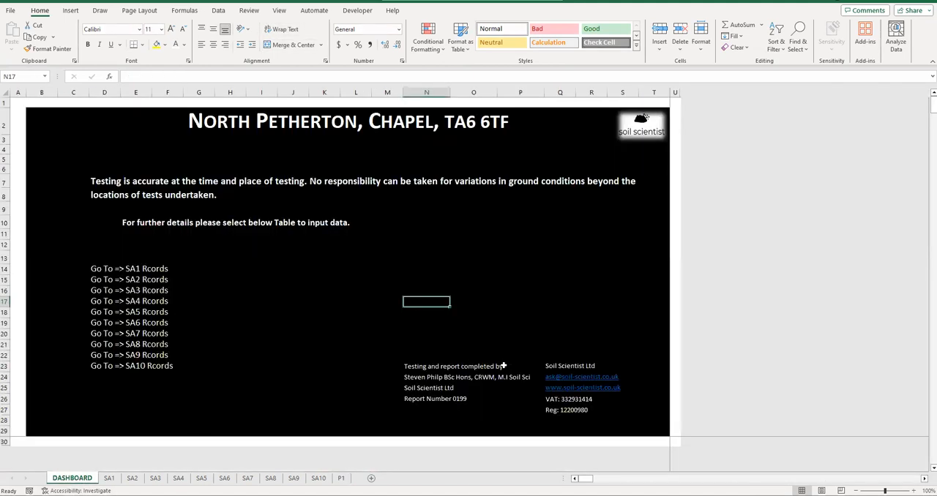
pyautogui.moveTo(570, 366); pyautogui.dragTo(564, 411)
pyautogui.click(444, 377)
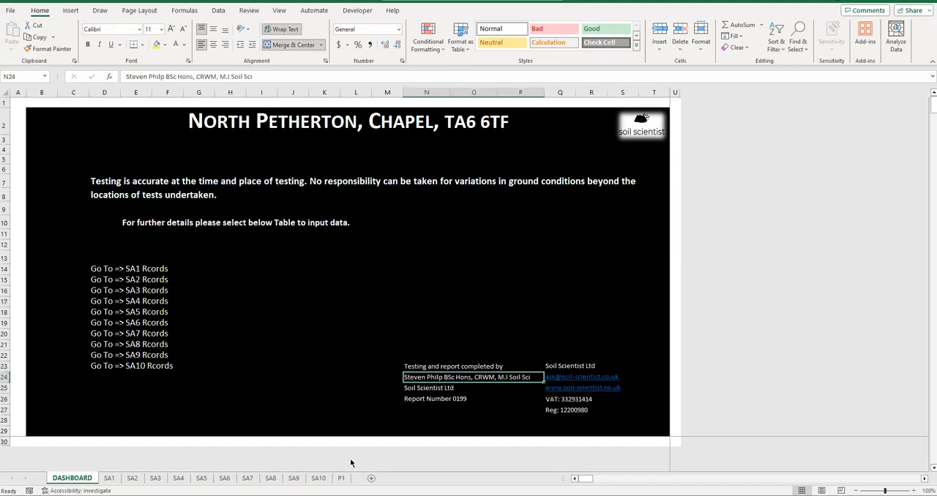
# - Left-align the Project, Photo Plate, Date and Originator details in rows 67 to 74 of the SA10 block on P1
pyautogui.click(326, 478)
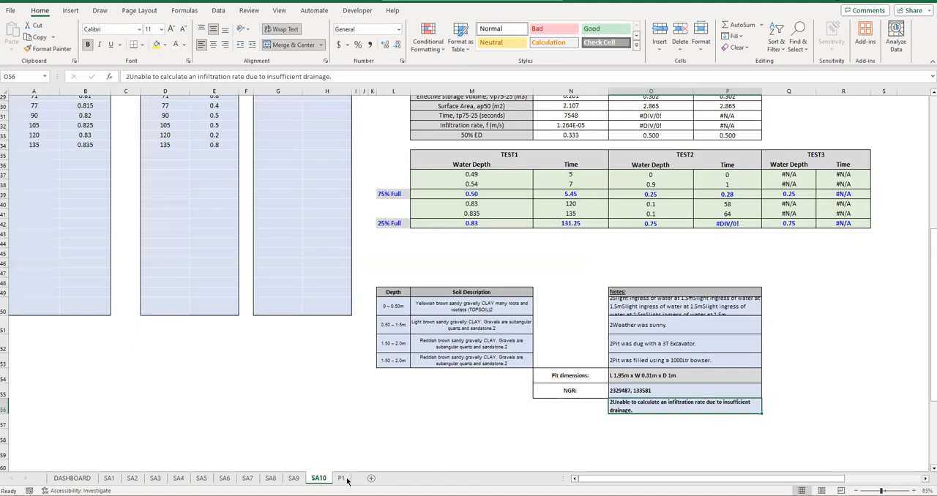
pyautogui.click(343, 478)
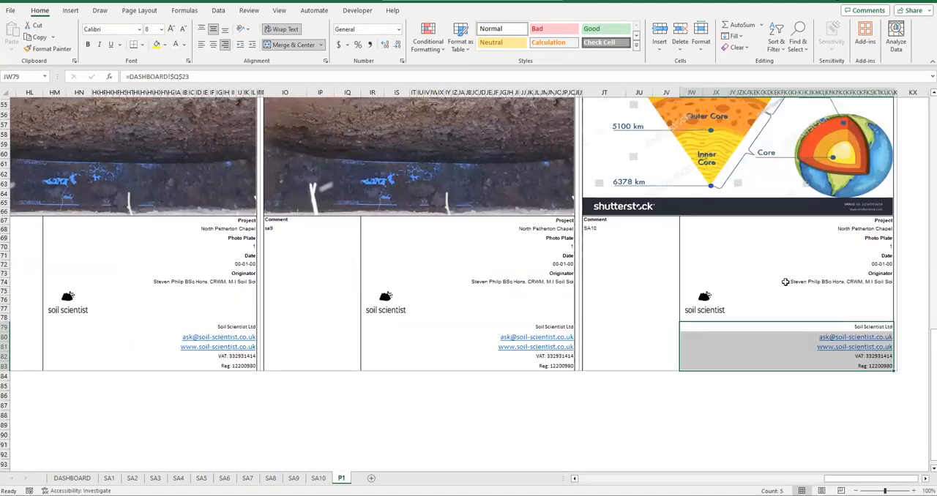
pyautogui.click(785, 282)
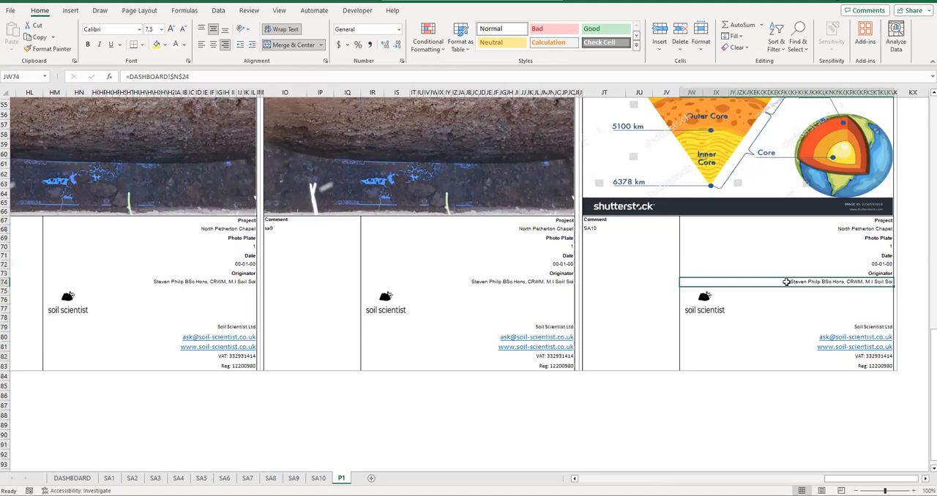
pyautogui.moveTo(777, 230); pyautogui.dragTo(776, 363)
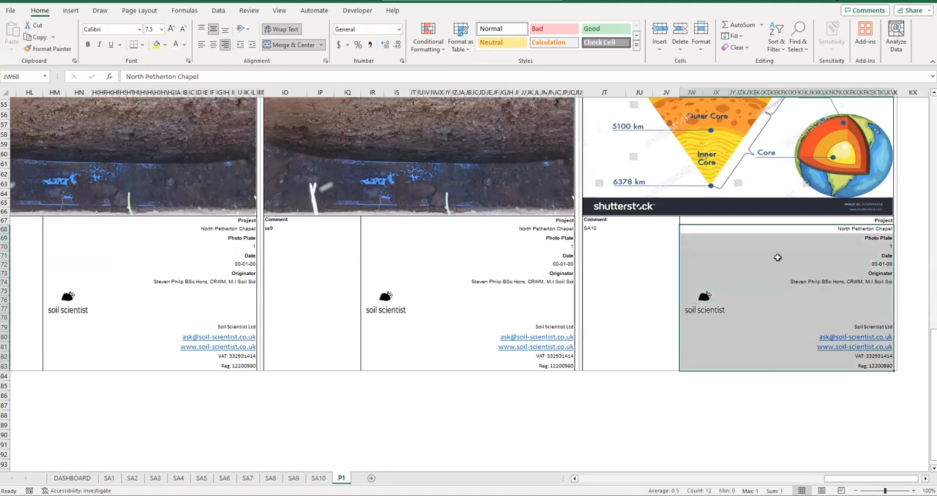
pyautogui.moveTo(764, 221); pyautogui.dragTo(756, 276)
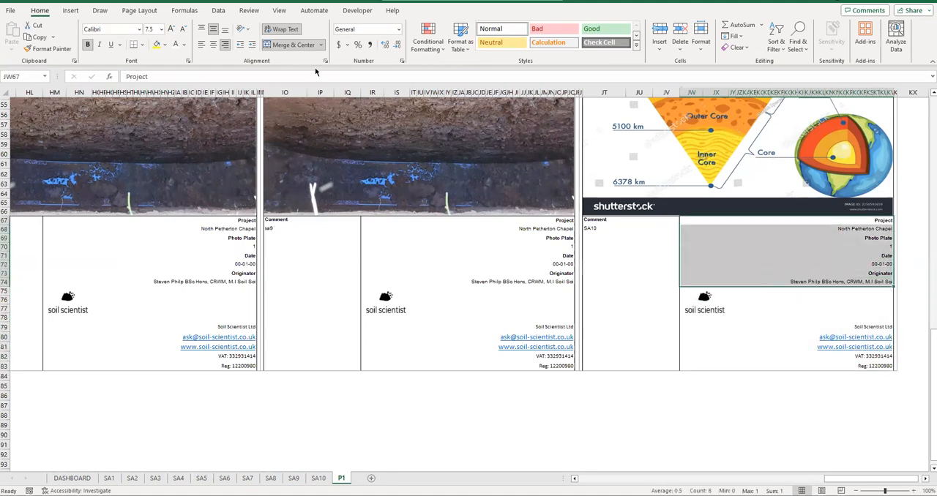
pyautogui.click(200, 46)
# - Compare the alignment with the photo page's details table in the Word report, and return to the Excel workbook
pyautogui.click(324, 495)
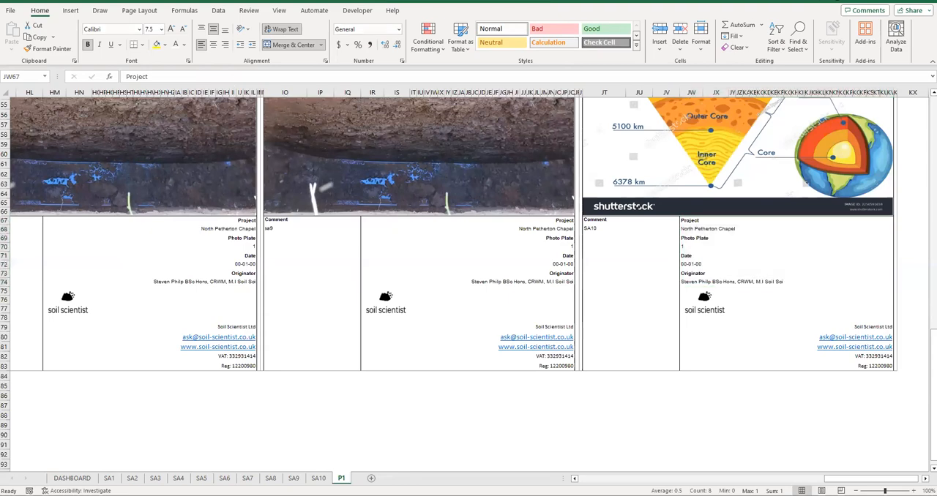
pyautogui.click(278, 470)
pyautogui.scroll(-3, 416, 306)
pyautogui.scroll(2, 512, 256)
pyautogui.scroll(-5, 683, 194)
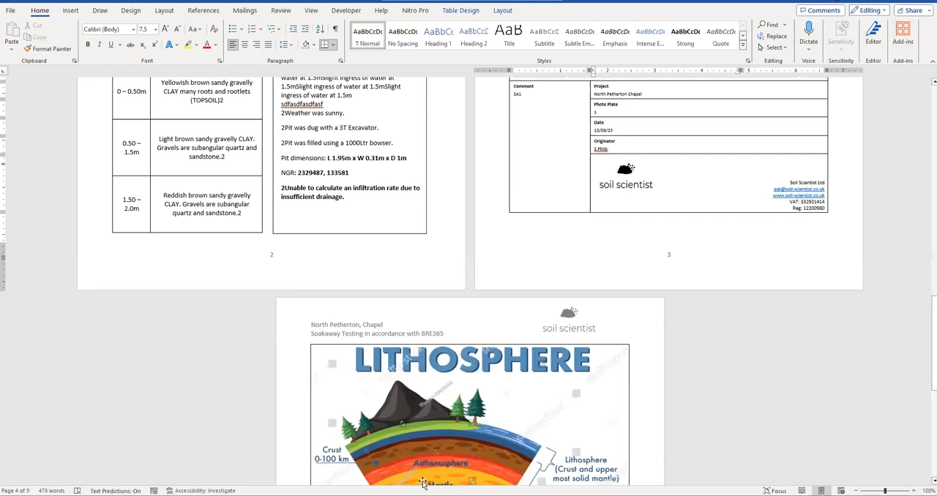
pyautogui.hotkey('alt', 'Tab')
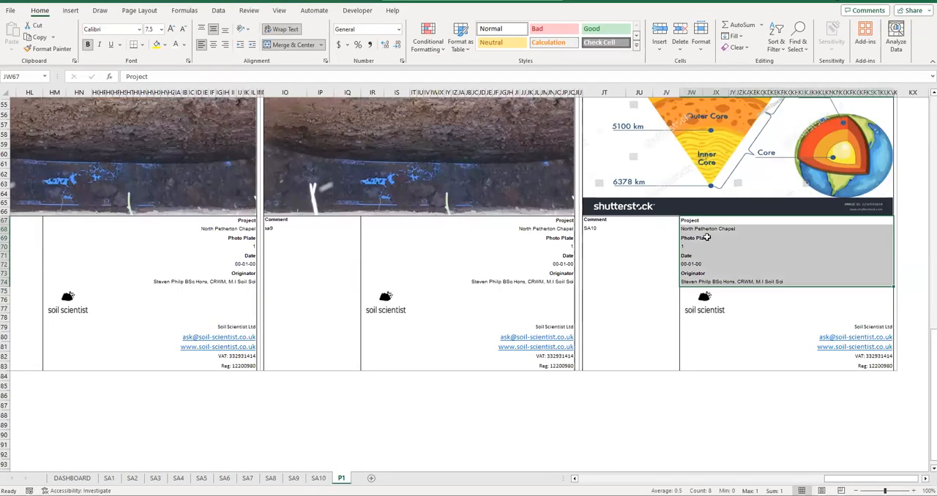
# - Copy the SA10 project details block, rows 67 to 83, and paste it over those of SA9 and SA8
pyautogui.moveTo(707, 220); pyautogui.dragTo(721, 363)
pyautogui.hotkey('ctrl', 'c')
pyautogui.click(410, 219)
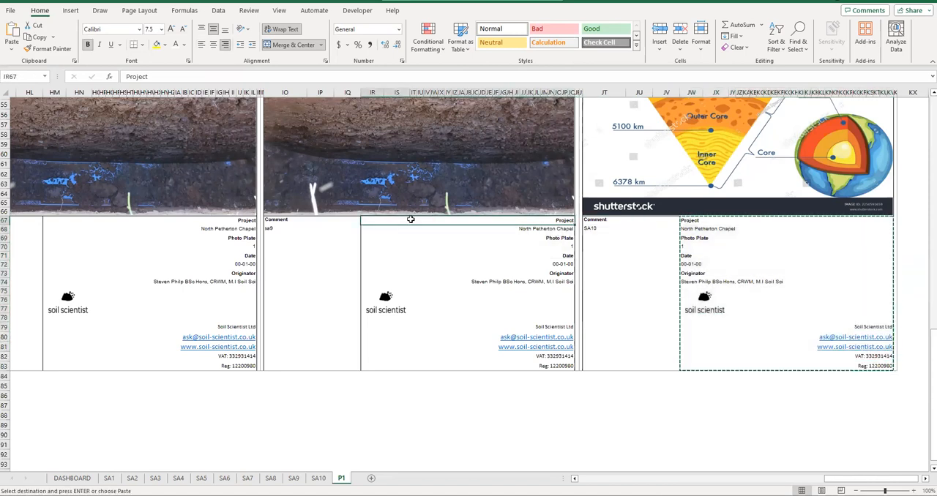
pyautogui.hotkey('ctrl', 'v')
pyautogui.click(190, 225)
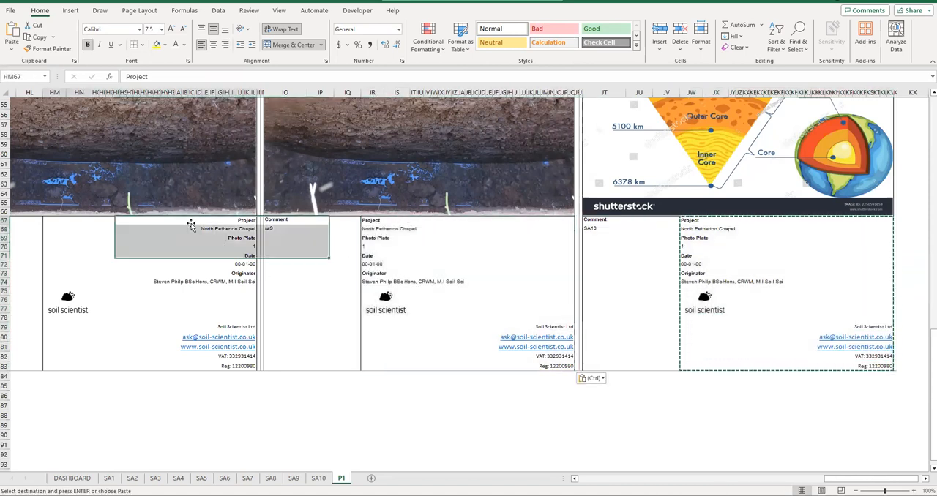
pyautogui.hotkey('ctrl', 'v')
# - Paste the copied project details block over the matching cells of SA7, SA6 and SA5 on P1
pyautogui.click(594, 478)
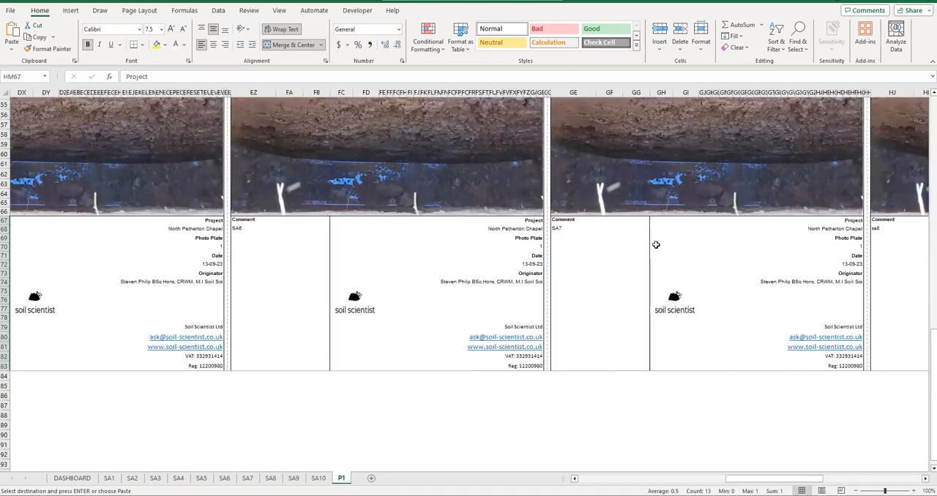
pyautogui.click(691, 222)
pyautogui.hotkey('ctrl', 'v')
pyautogui.click(364, 219)
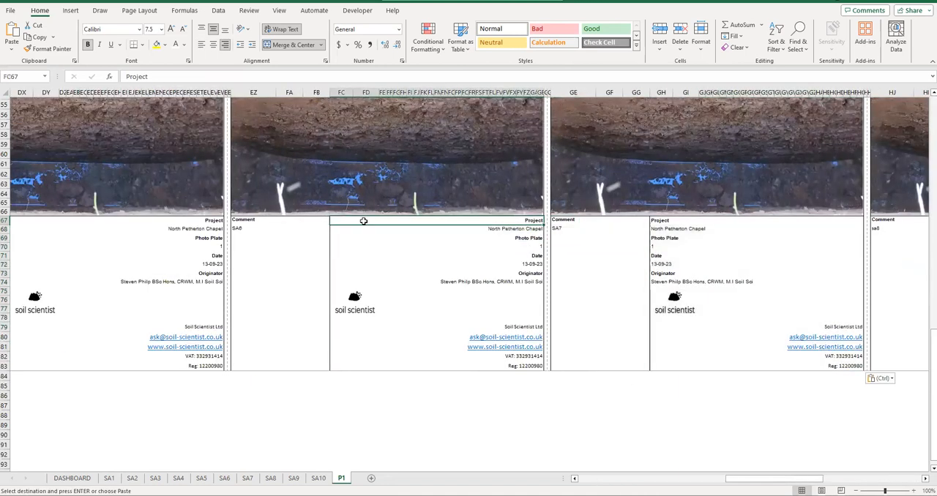
pyautogui.hotkey('ctrl', 'v')
pyautogui.click(109, 222)
pyautogui.hotkey('ctrl', 'v')
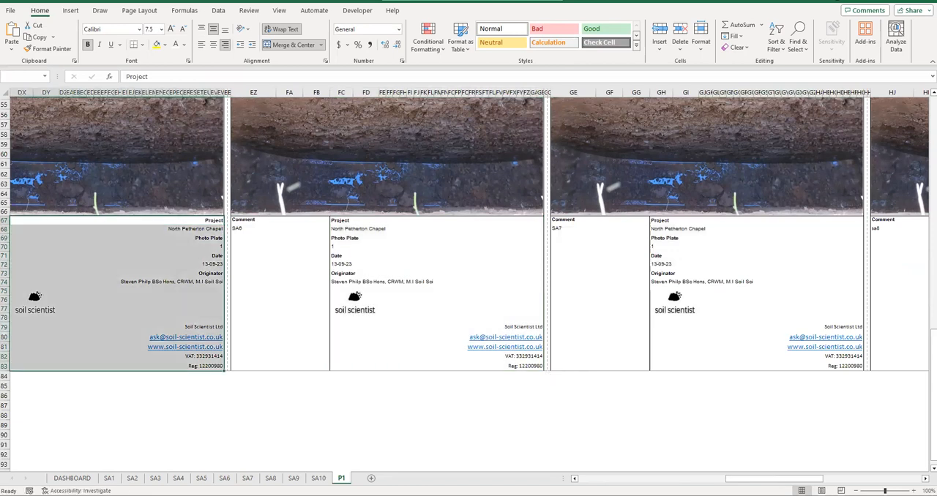
# - Paste the copied project details block over the matching cells of SA4, SA3, SA2 and SA1 on P1
pyautogui.click(585, 475)
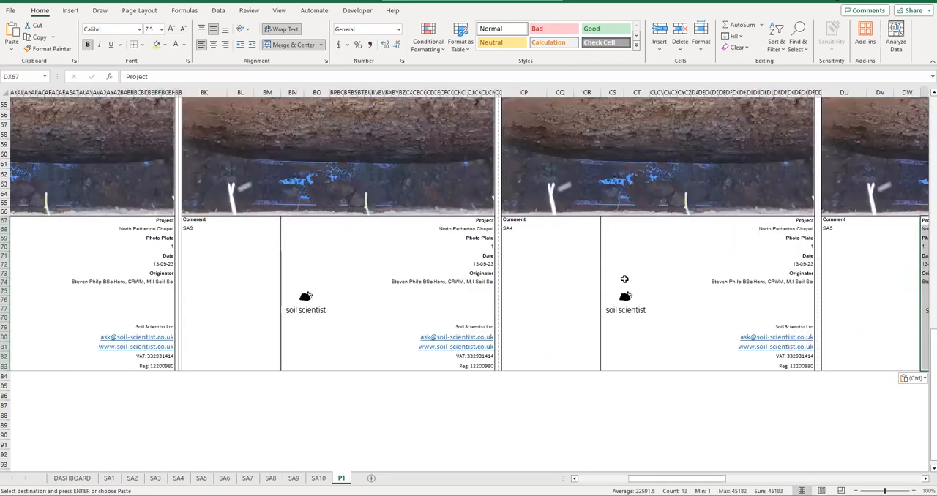
pyautogui.click(628, 222)
pyautogui.hotkey('ctrl', 'v')
pyautogui.click(358, 221)
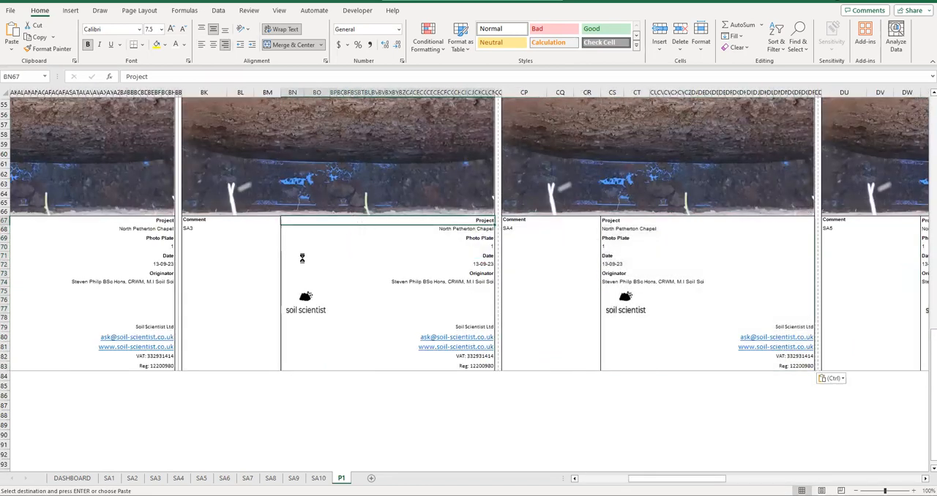
pyautogui.click(90, 221)
pyautogui.press('Return')
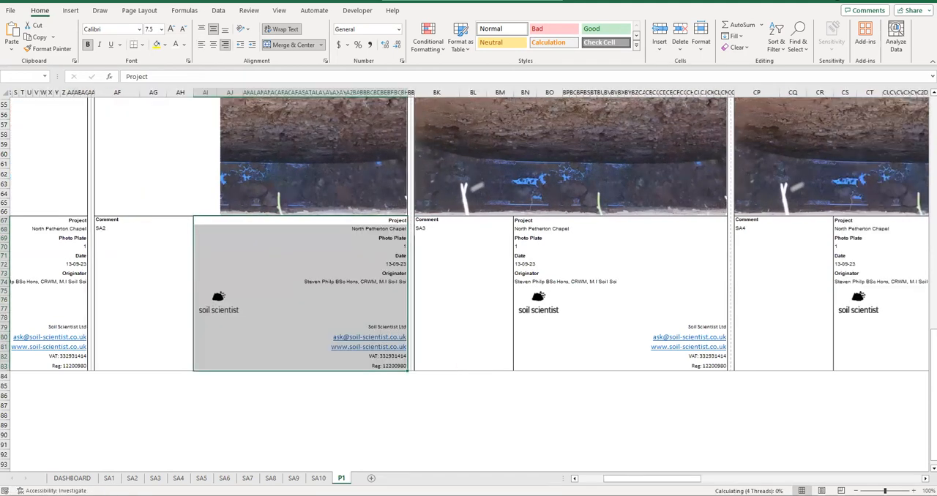
pyautogui.click(222, 221)
pyautogui.hotkey('ctrl', 'v')
pyautogui.moveTo(605, 479); pyautogui.dragTo(399, 448)
pyautogui.click(380, 446)
# - End the copying and temporarily show P1's formulas to examine the project details of the SA1 and SA2 blocks
pyautogui.click(174, 284)
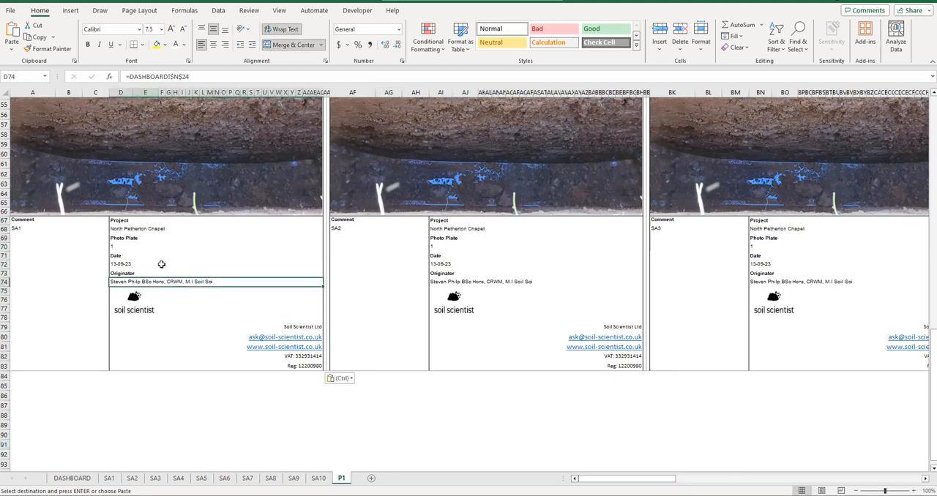
pyautogui.press('Escape')
pyautogui.hotkey('ctrl', '`')
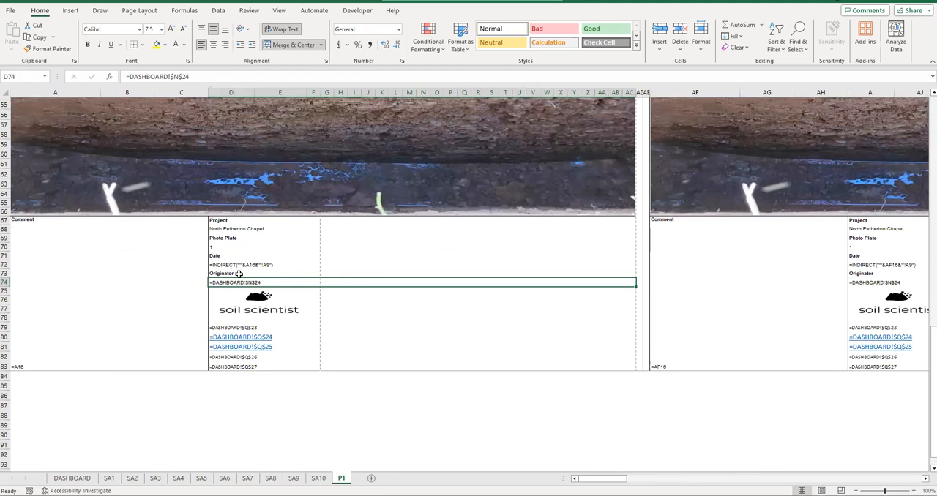
pyautogui.click(232, 230)
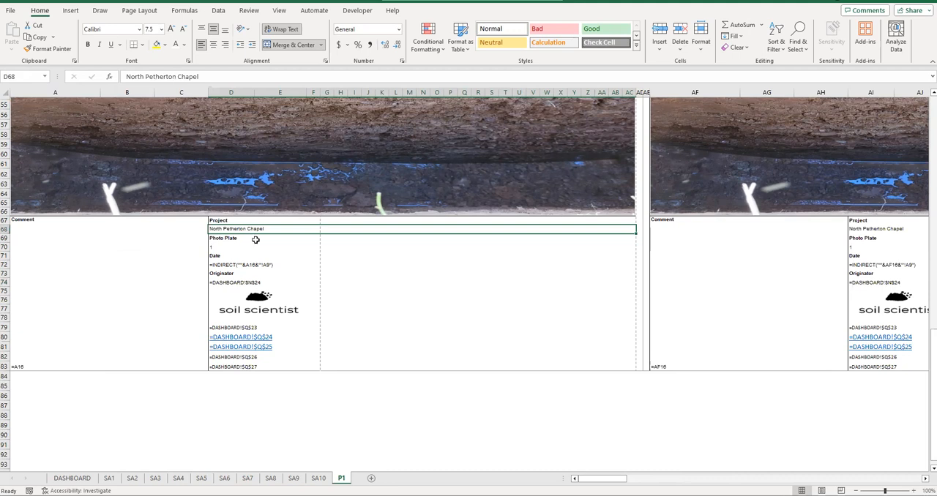
pyautogui.click(855, 228)
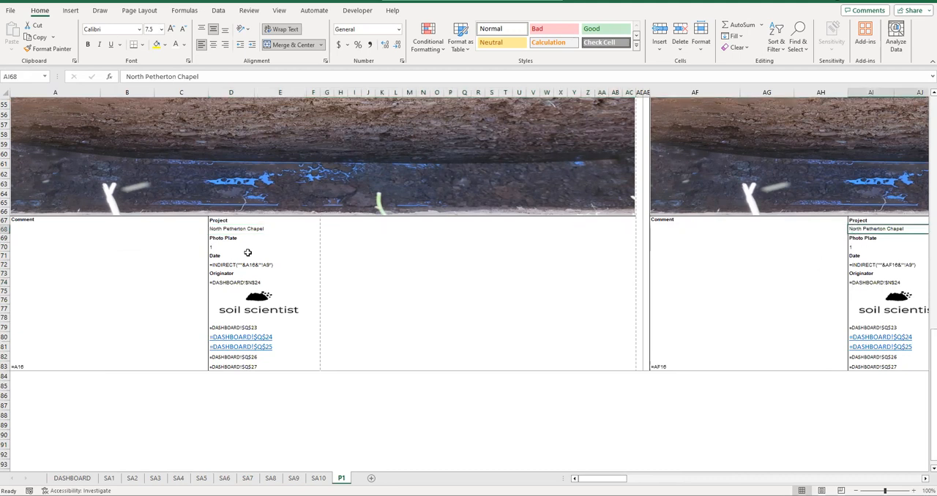
pyautogui.click(232, 229)
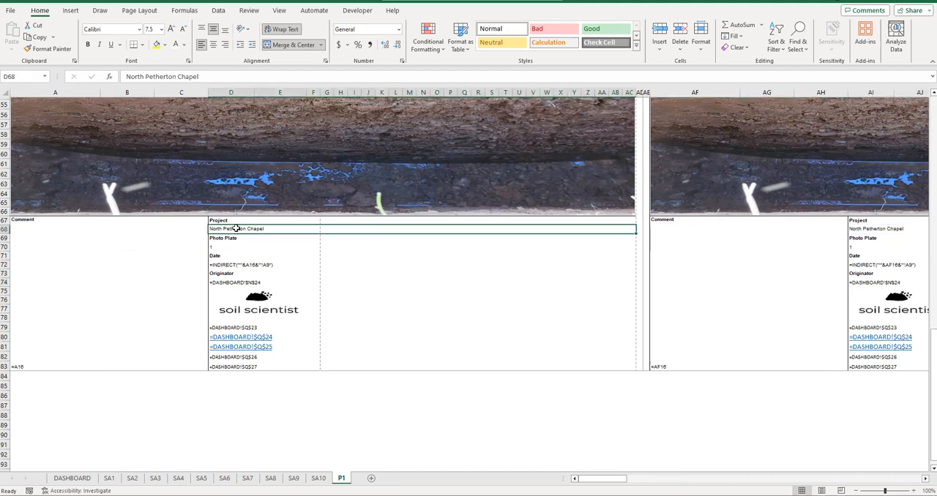
pyautogui.hotkey('ctrl', '`')
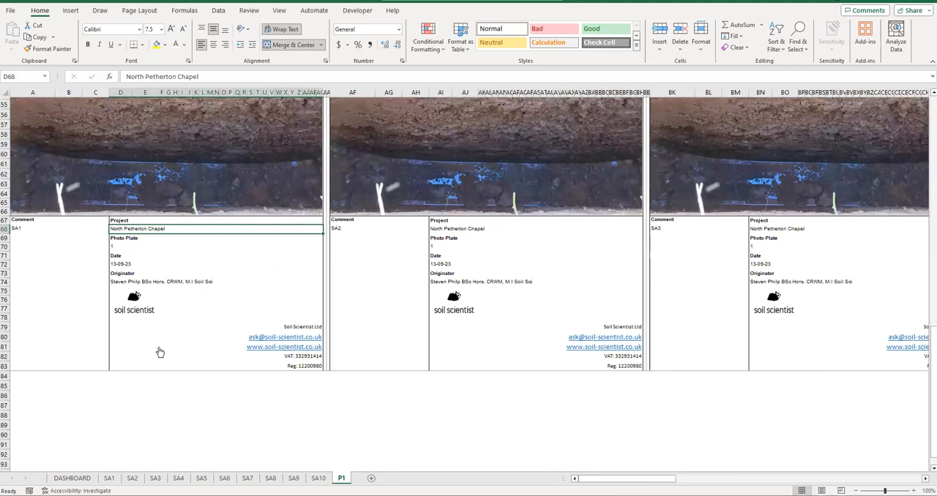
# - Look through the DASHBOARD and SA1 sheets for a cell that could supply the project name to P1
pyautogui.click(72, 478)
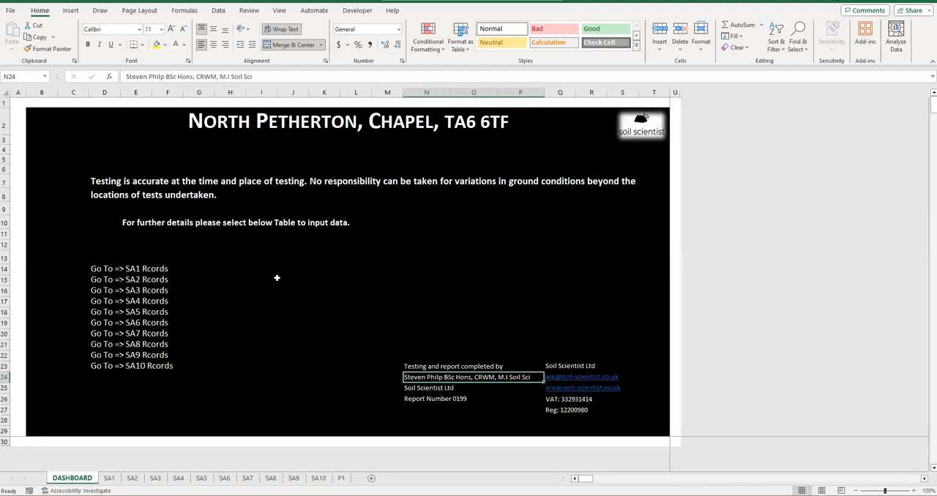
pyautogui.click(109, 478)
pyautogui.click(218, 138)
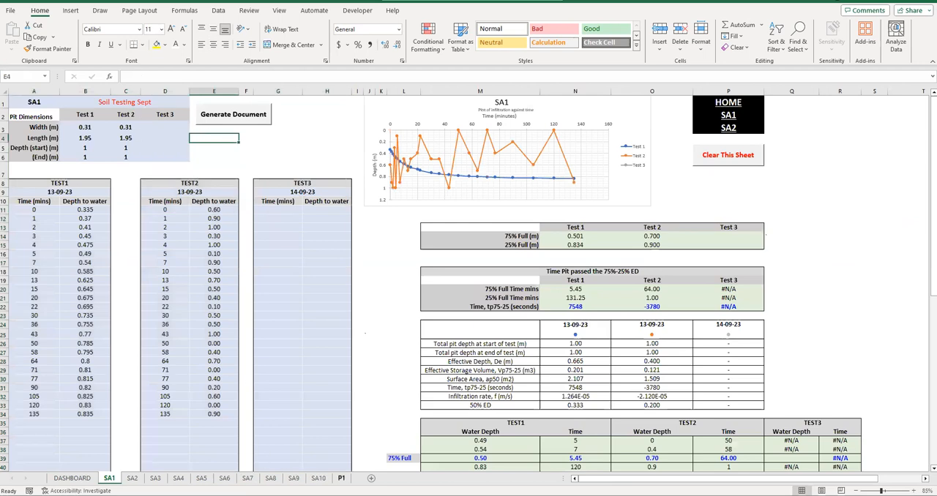
# - Set the Photo Plate number to 2 in the SA2 block and 3 in the SA3 block on P1
pyautogui.click(341, 478)
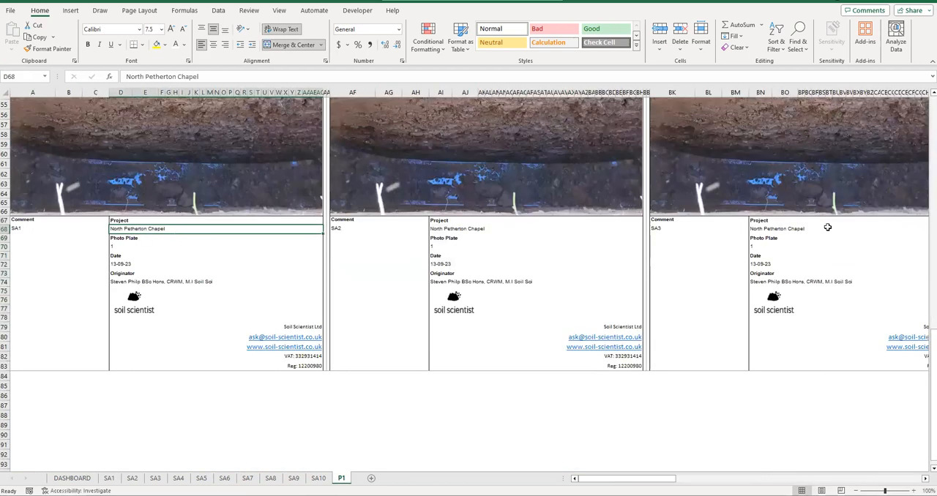
pyautogui.click(155, 246)
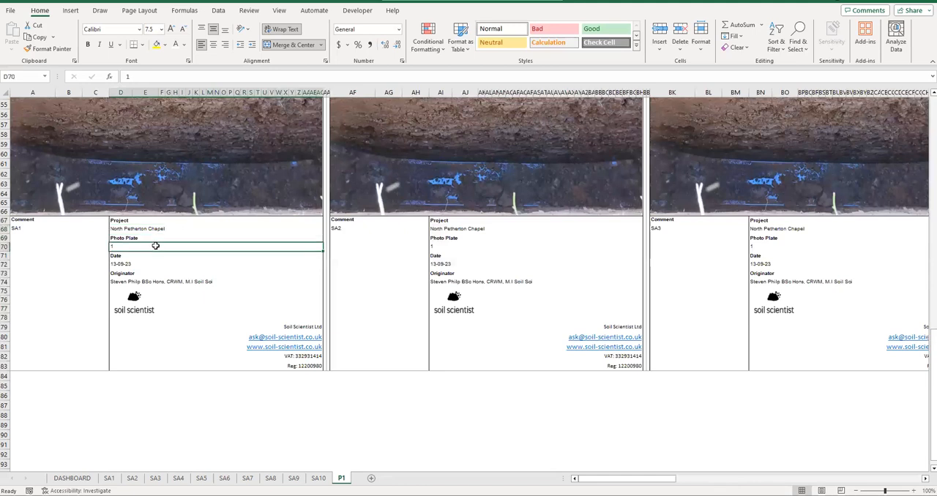
pyautogui.click(457, 246)
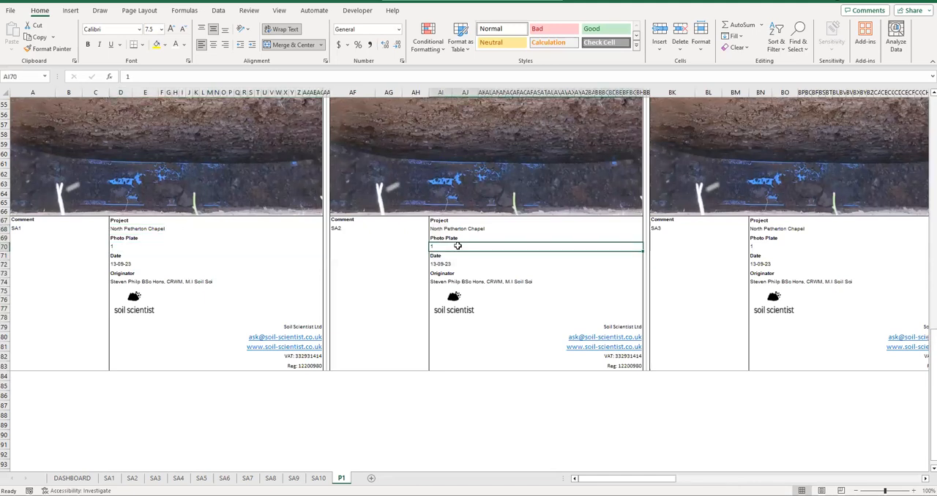
pyautogui.write('2')
pyautogui.click(765, 240)
pyautogui.click(765, 247)
pyautogui.write('3')
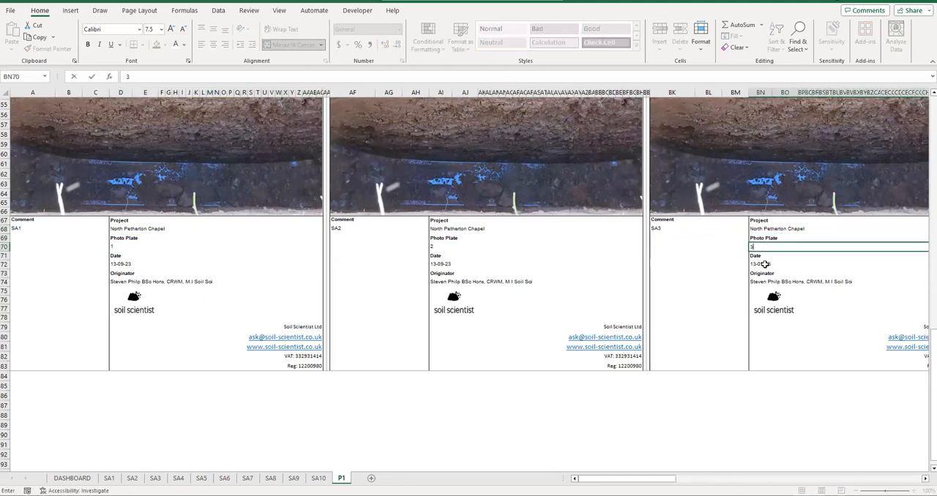
pyautogui.click(732, 262)
# - Review the Project, Photo Plate and Date cells, D68 to D72, in the SA1 block on P1
pyautogui.scroll(7, 212, 212)
pyautogui.scroll(-4, 415, 302)
pyautogui.click(130, 345)
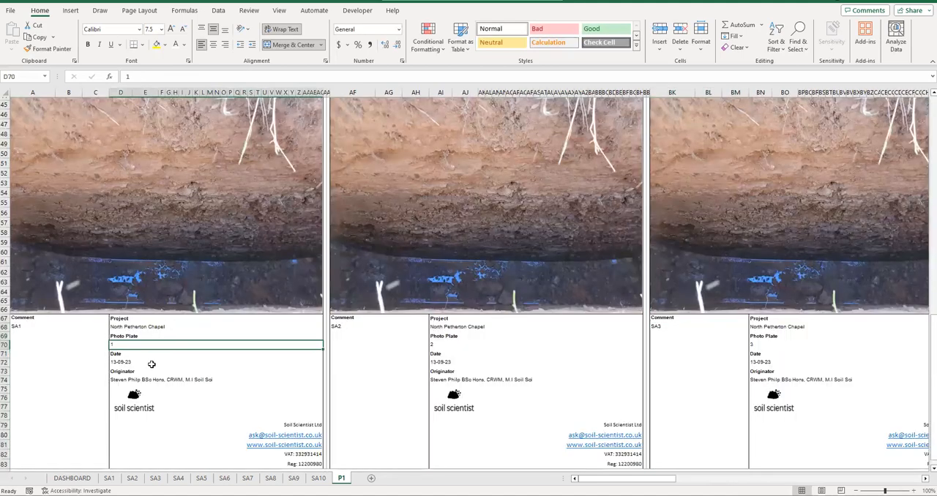
pyautogui.moveTo(143, 364); pyautogui.dragTo(132, 326)
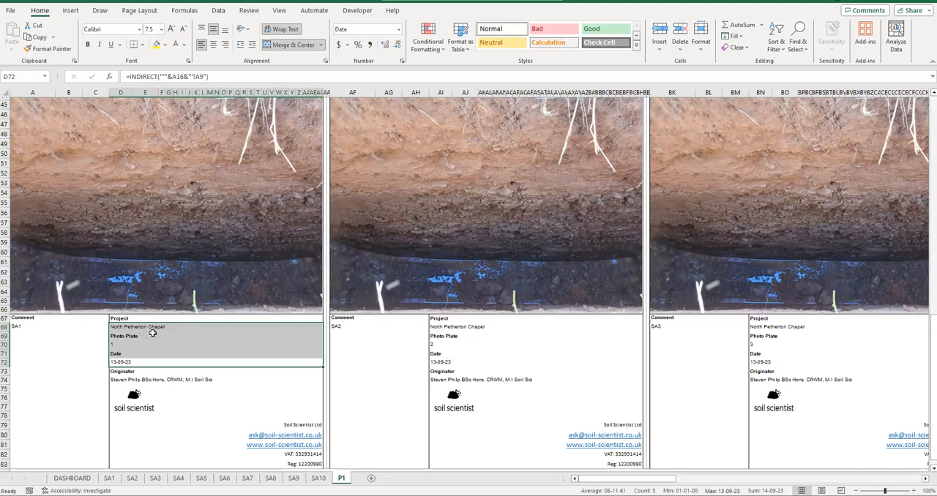
# - Highlight the Project, Photo Plate, Date and Comment values of the SA1 block together and review them with its photo
pyautogui.click(36, 334)
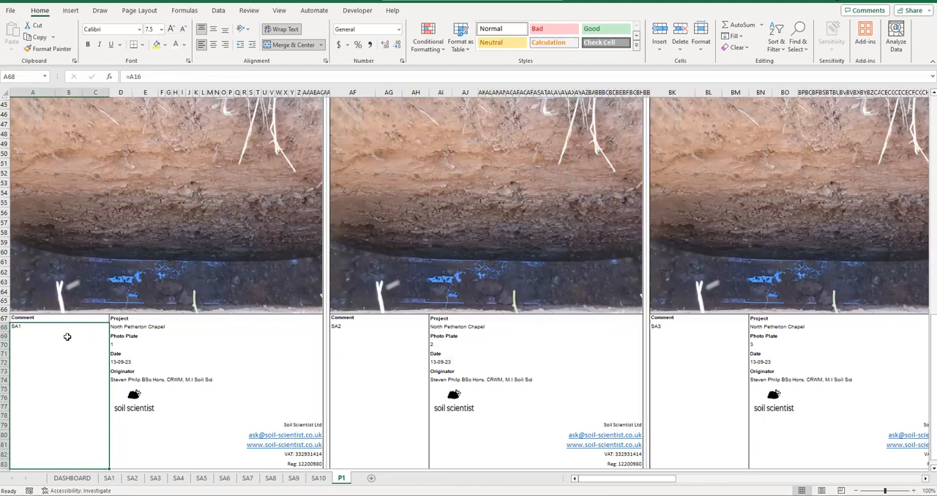
pyautogui.click(126, 326)
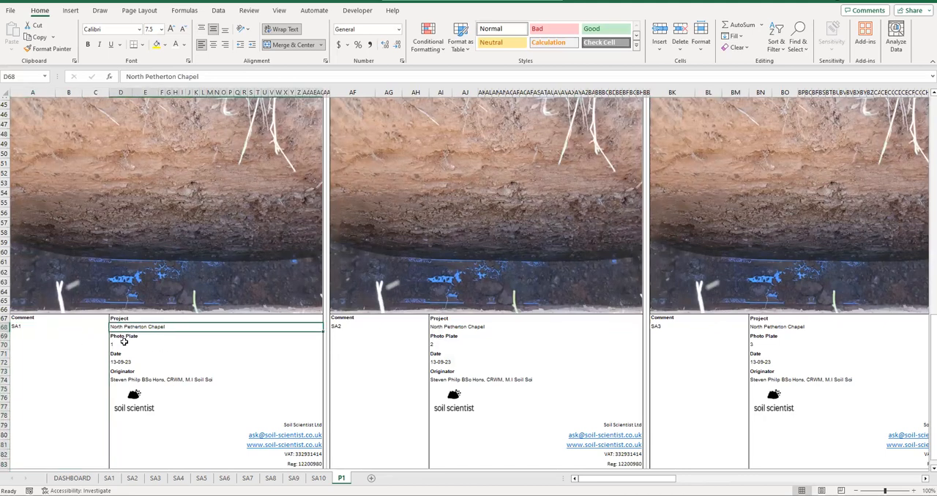
pyautogui.keyDown('ctrl'); pyautogui.click(125, 344); pyautogui.keyUp('ctrl')
pyautogui.keyDown('ctrl'); pyautogui.click(126, 362); pyautogui.keyUp('ctrl')
pyautogui.keyDown('ctrl'); pyautogui.click(100, 357); pyautogui.keyUp('ctrl')
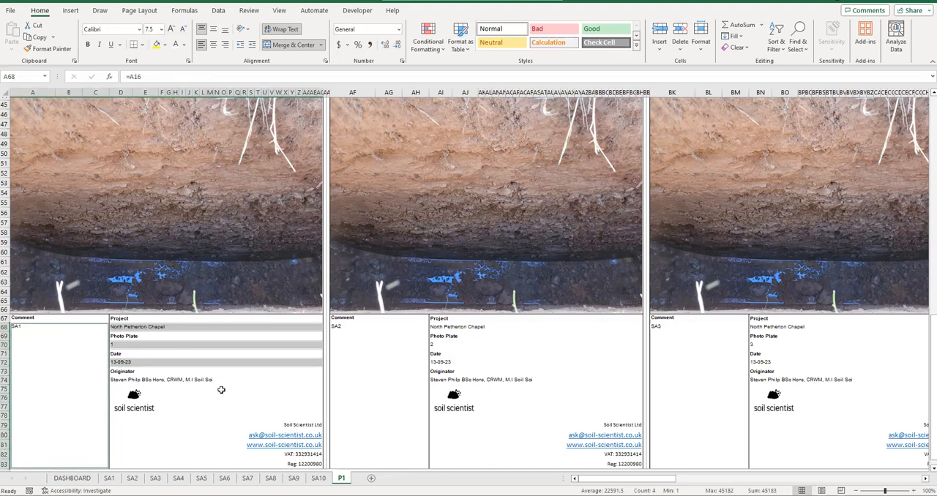
pyautogui.scroll(5, 455, 303)
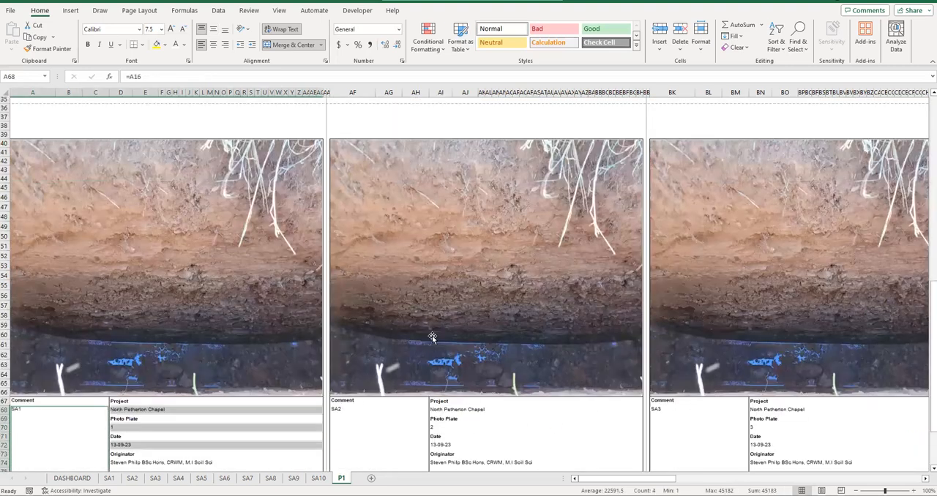
pyautogui.scroll(-6, 455, 303)
pyautogui.scroll(3, 268, 299)
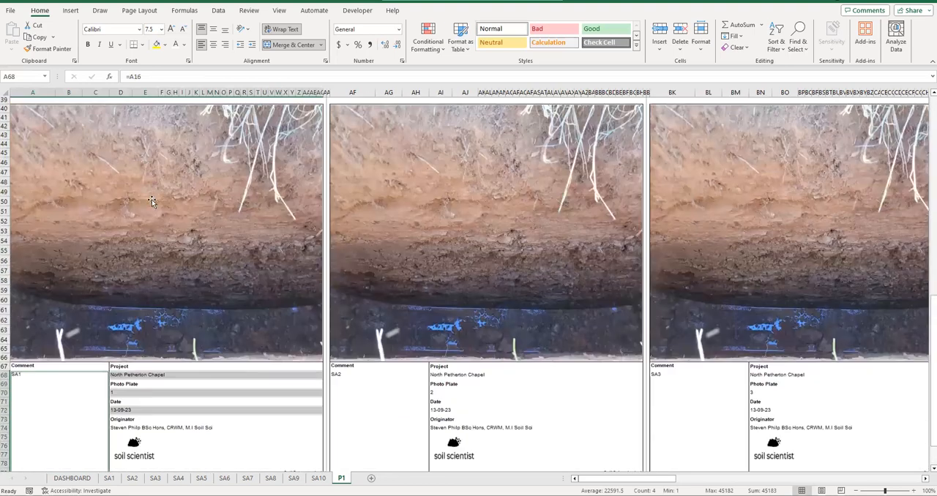
# - Replace the picture fill of the SA1 photo rectangle on P1 with the lithosphere diagram image from a local file
pyautogui.click(147, 212)
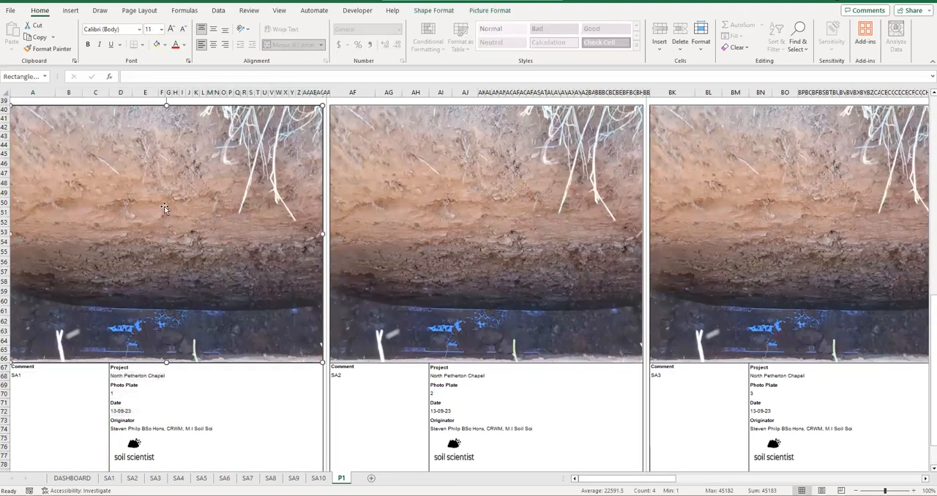
pyautogui.click(414, 11)
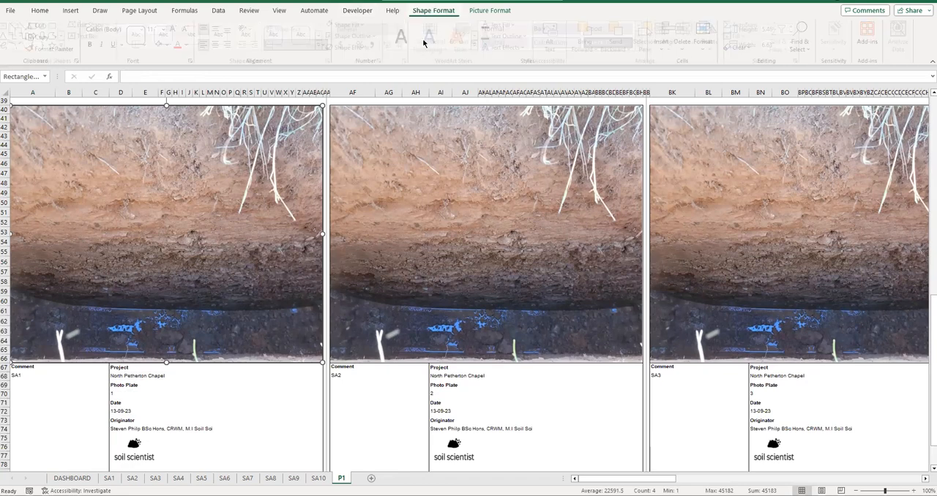
pyautogui.click(359, 25)
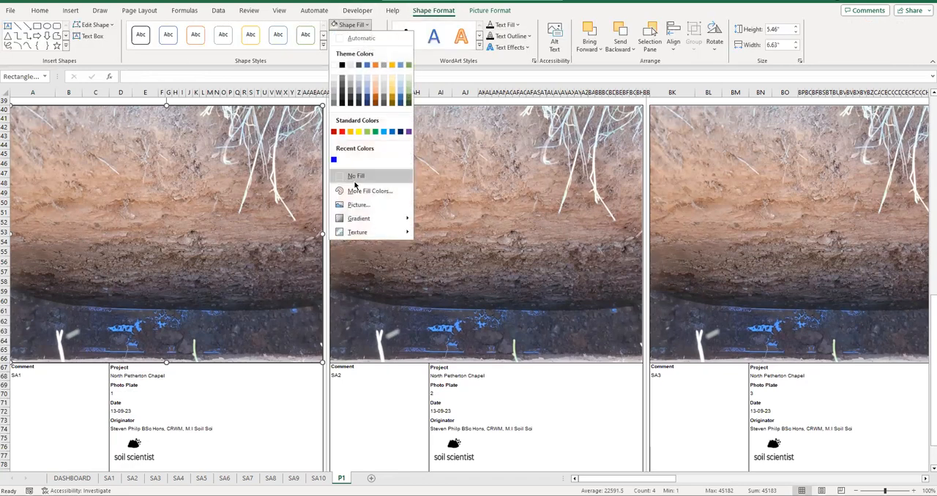
pyautogui.click(350, 206)
pyautogui.click(380, 208)
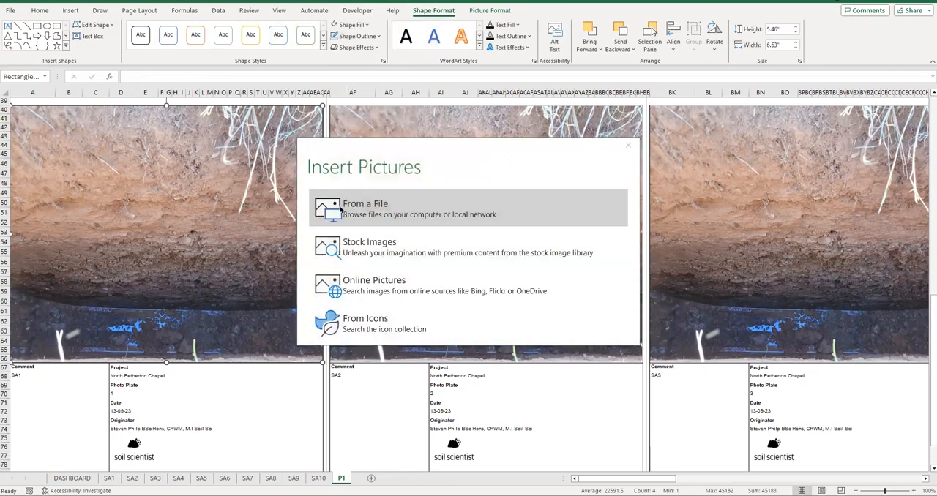
pyautogui.doubleClick(72, 130)
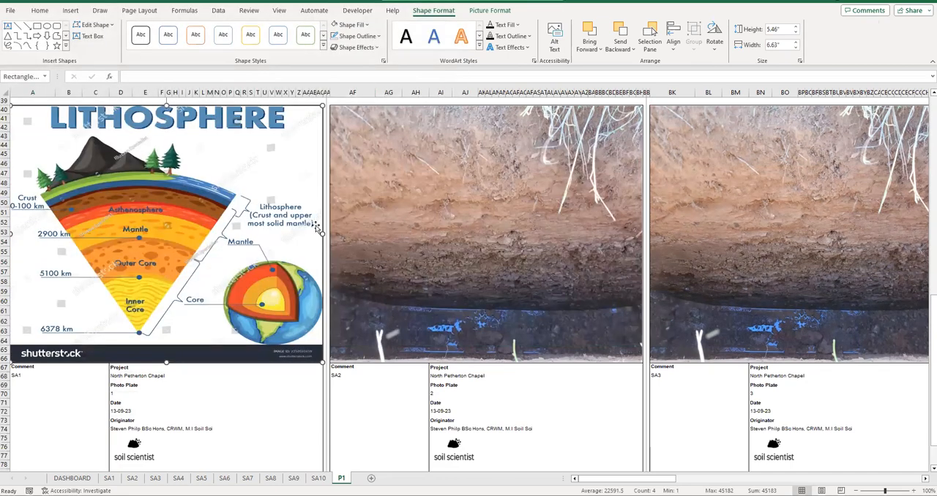
# - Generate the document from the SA1 sheet, saving 10 pages as a PDF
pyautogui.scroll(5, 315, 228)
pyautogui.scroll(7, 315, 227)
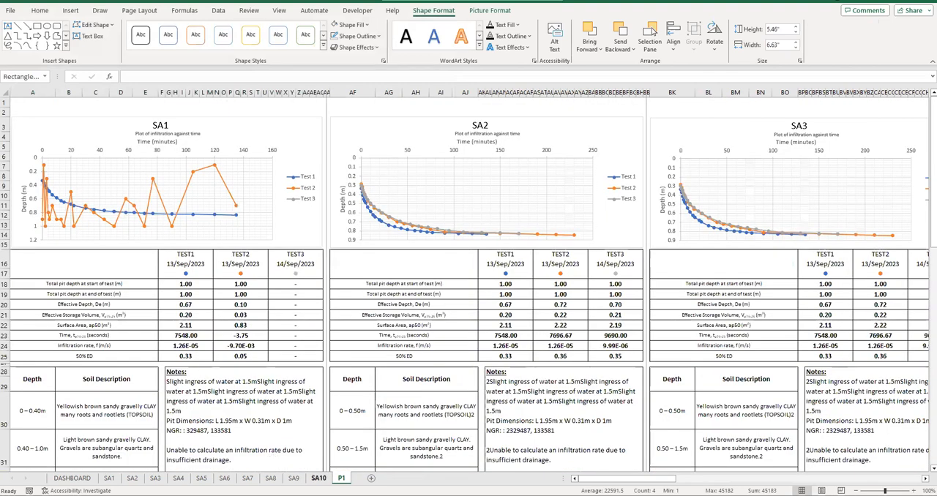
pyautogui.click(108, 478)
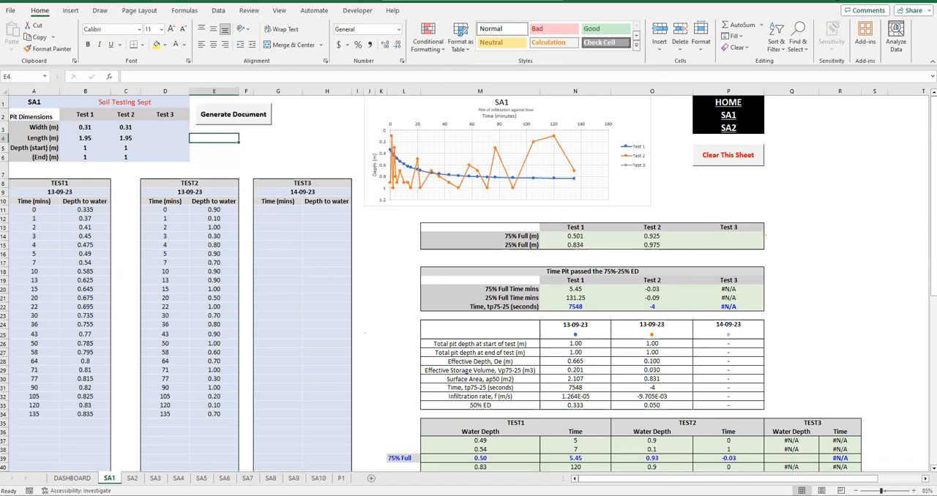
pyautogui.click(226, 115)
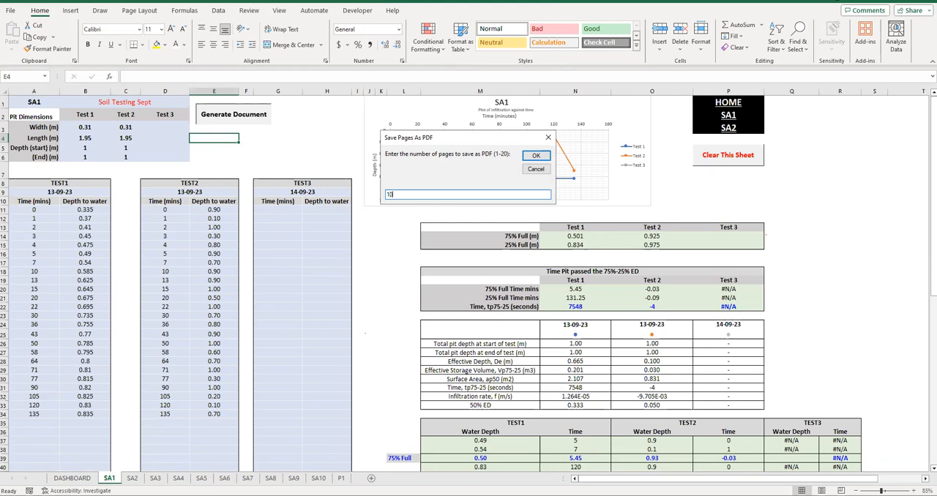
pyautogui.click(536, 155)
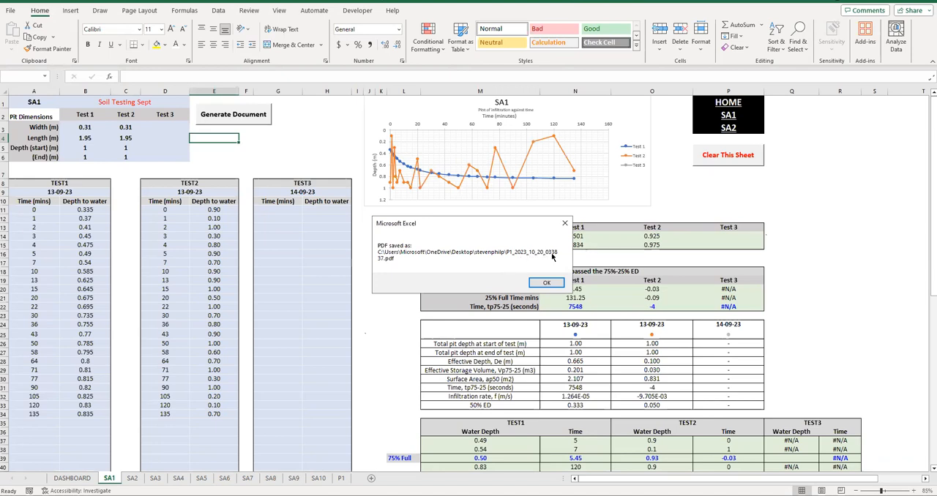
pyautogui.click(548, 282)
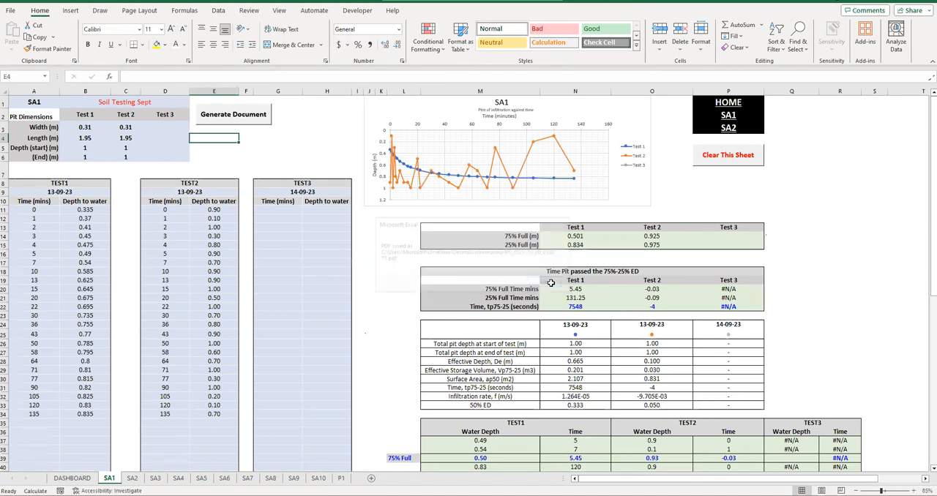
# - Sort the output folder in File Explorer by modification date, then open P1_2023_10_20_033837.pdf and look through its pages
pyautogui.moveTo(227, 495)
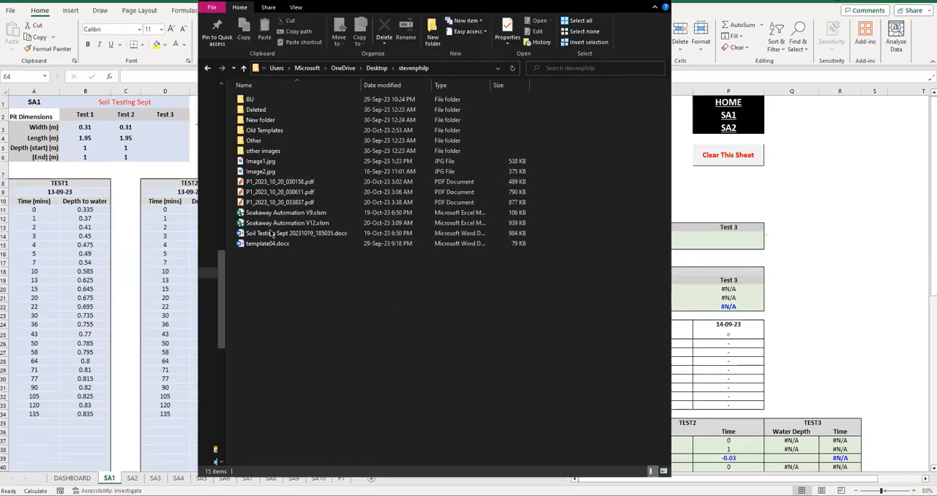
pyautogui.click(389, 85)
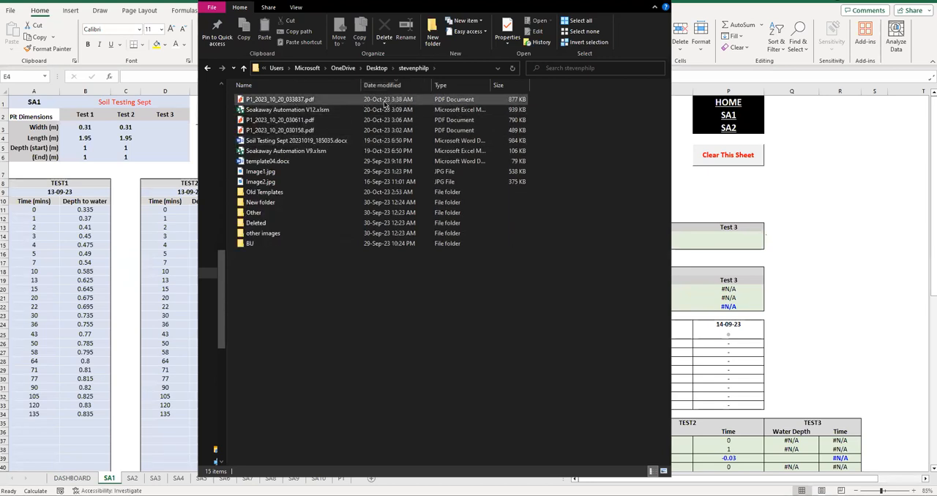
pyautogui.doubleClick(319, 100)
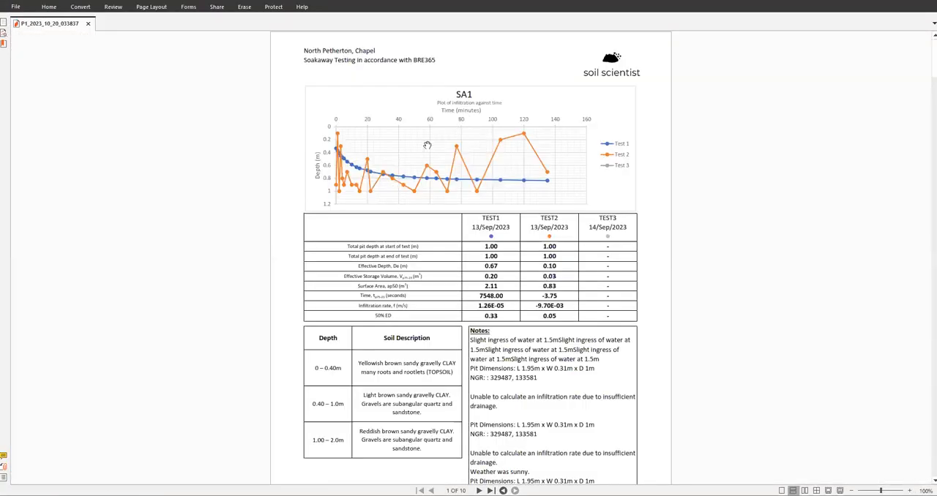
pyautogui.scroll(-20, 426, 189)
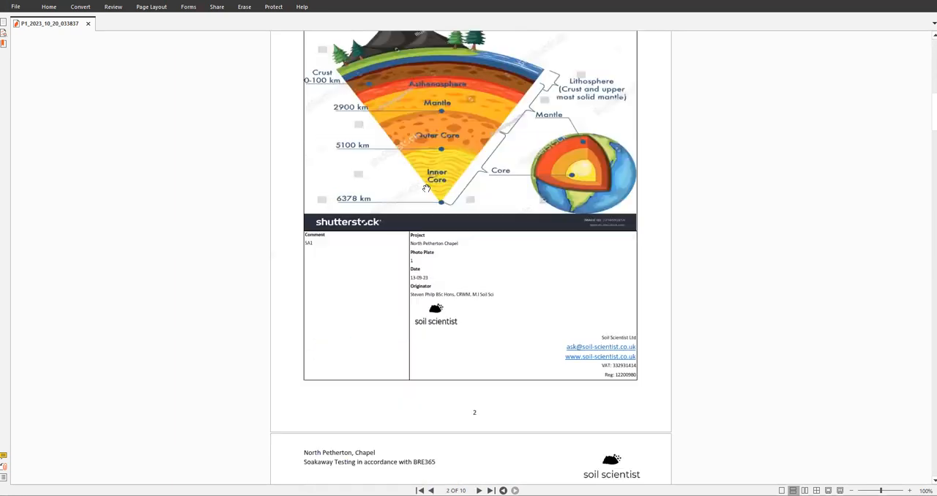
pyautogui.scroll(-20, 426, 189)
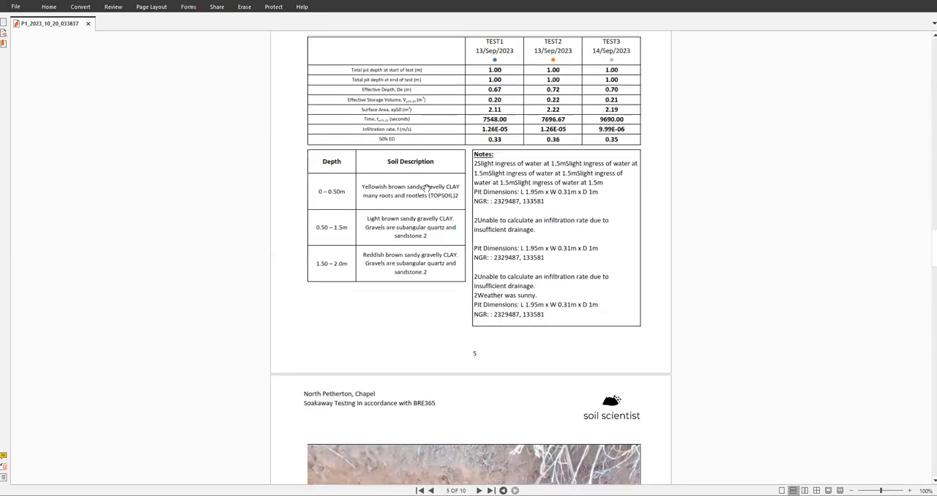
pyautogui.scroll(-20, 426, 189)
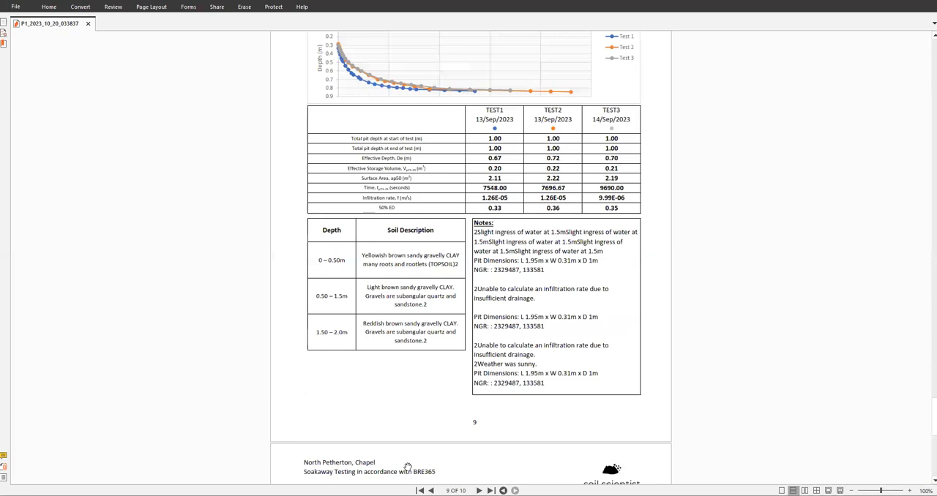
pyautogui.scroll(-4, 440, 278)
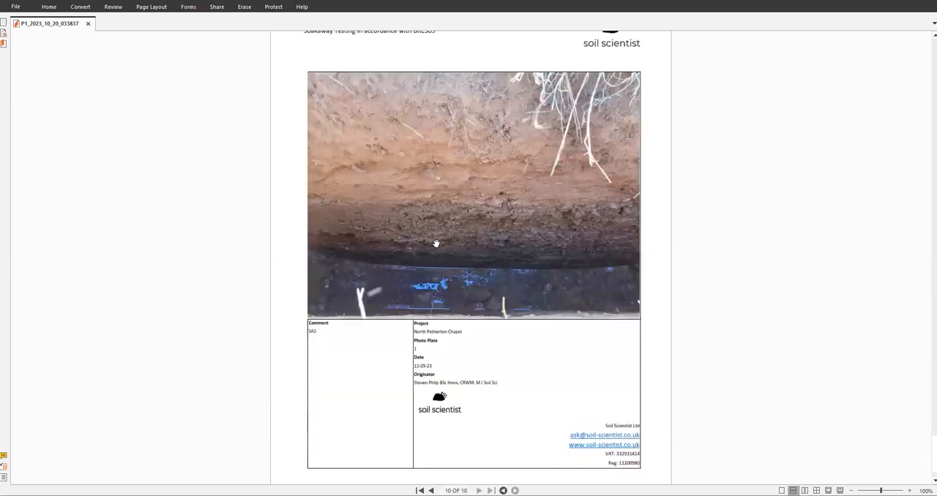
pyautogui.scroll(15, 439, 234)
pyautogui.scroll(1, 468, 209)
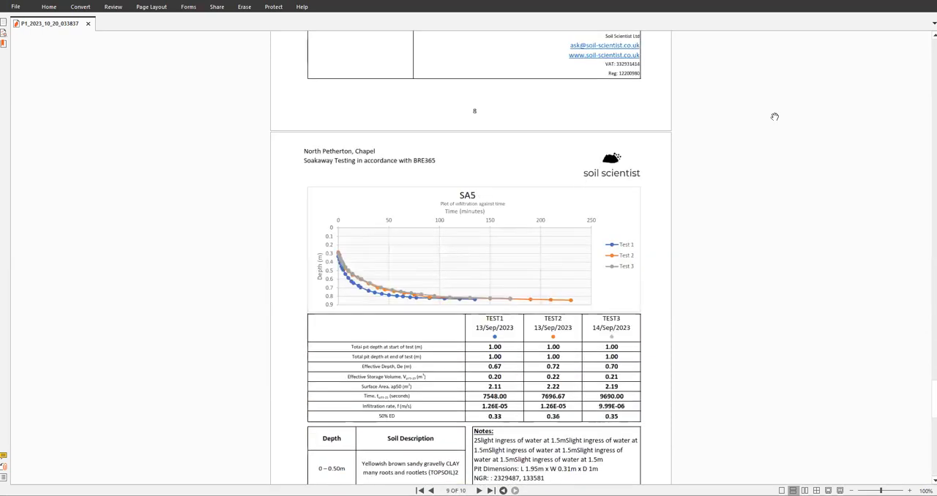
# - Return to the workbook in Excel and generate the document again from SA1, saving 12 pages as a PDF
pyautogui.hotkey('alt', 'Tab')
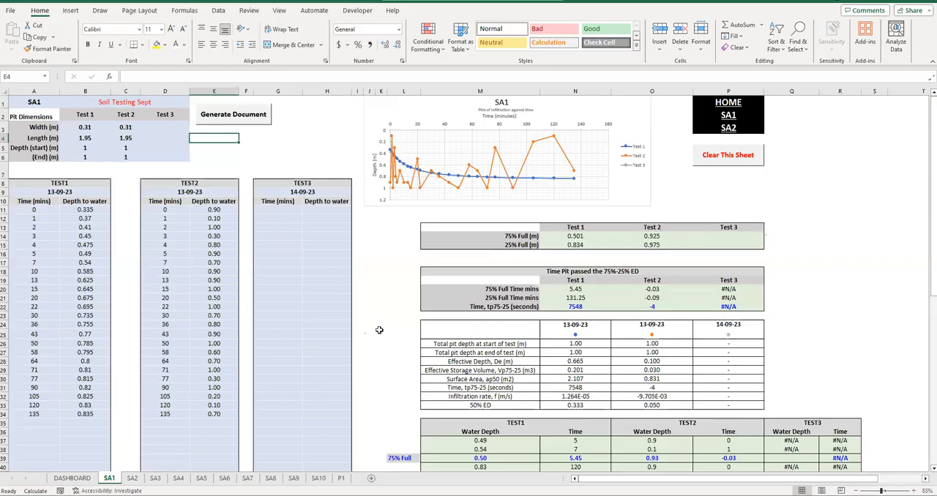
pyautogui.click(248, 119)
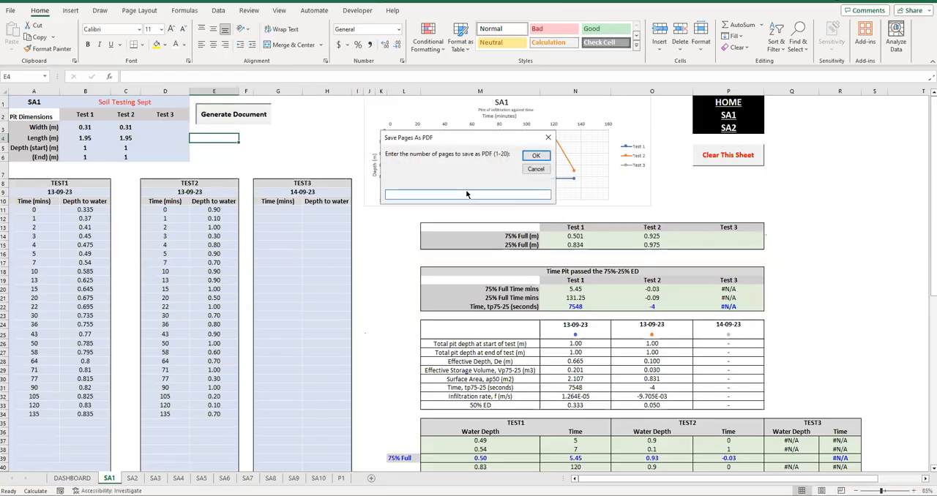
pyautogui.write('12')
pyautogui.click(536, 156)
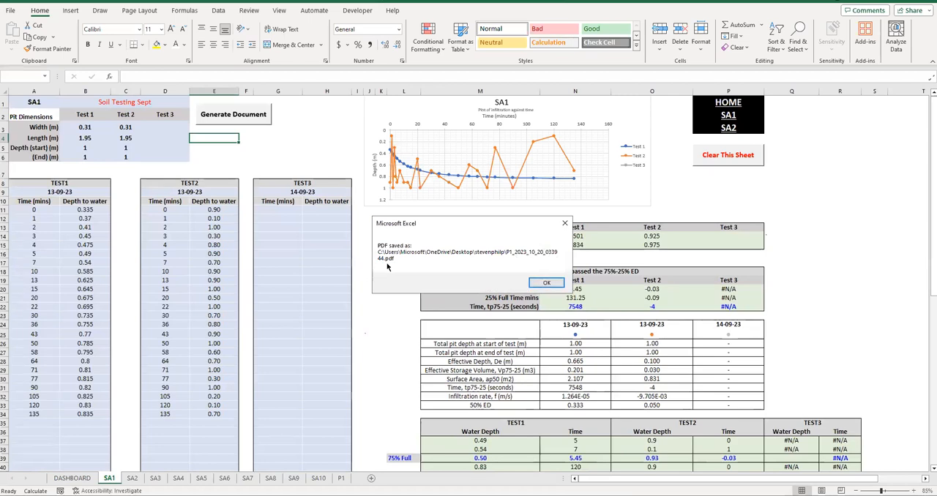
pyautogui.click(530, 282)
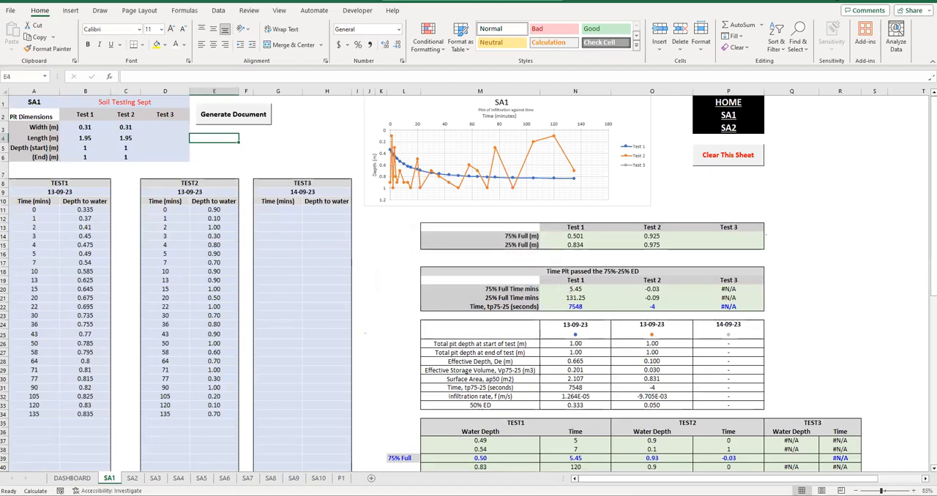
# - Open P1_2023_10_20_033944.pdf from the output folder in File Explorer and look through its pages
pyautogui.moveTo(228, 495)
pyautogui.click(284, 461)
pyautogui.click(289, 101)
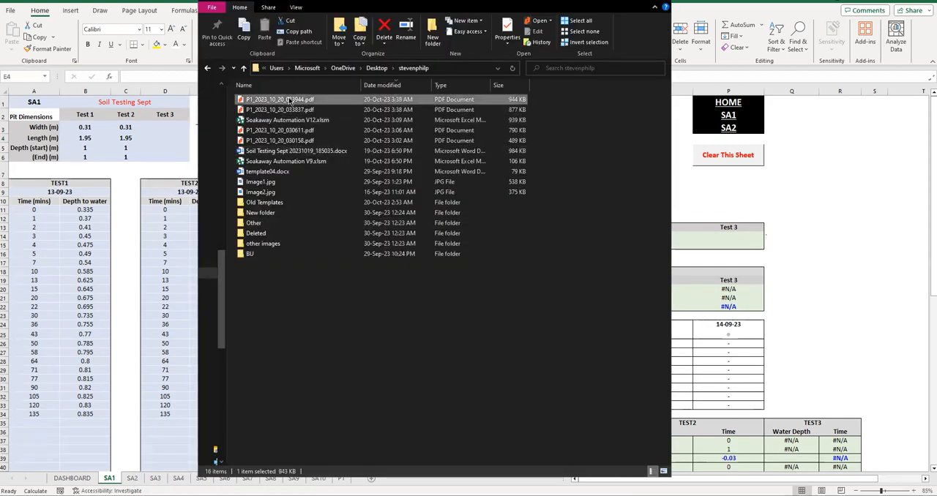
pyautogui.doubleClick(290, 101)
pyautogui.scroll(-2, 395, 202)
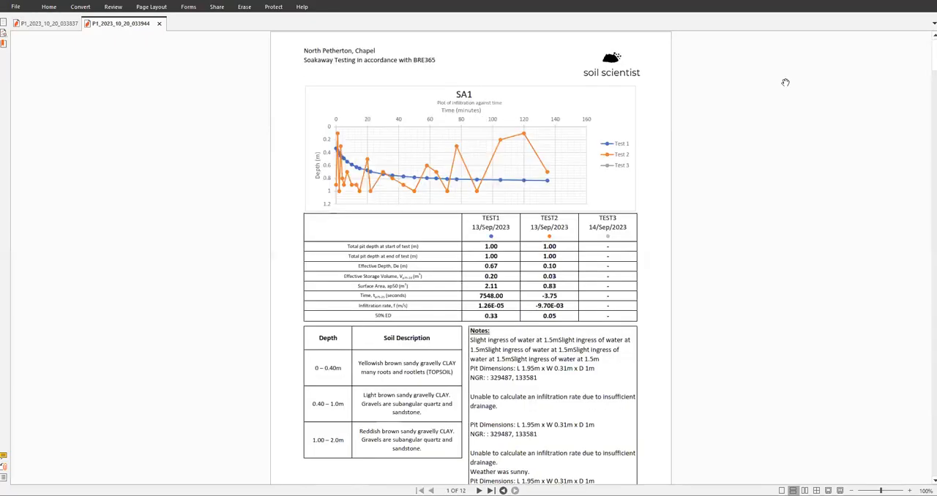
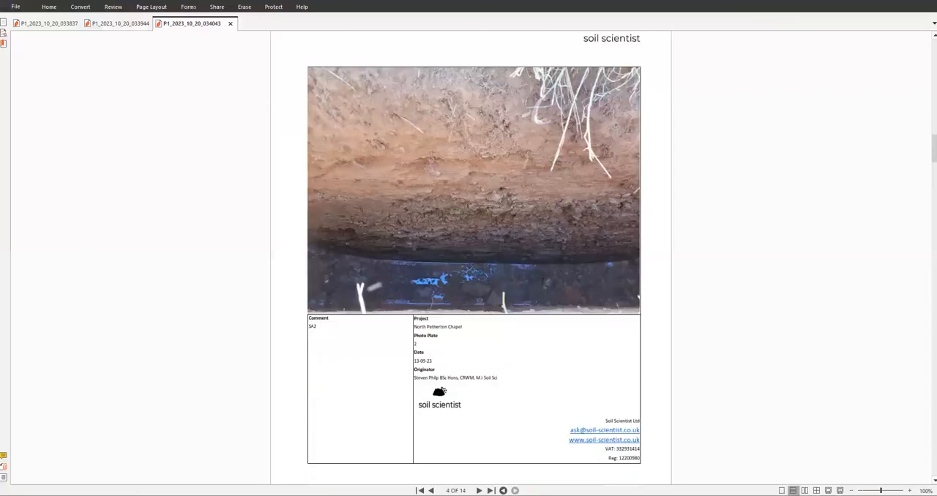
pyautogui.scroll(-20, 470, 257)
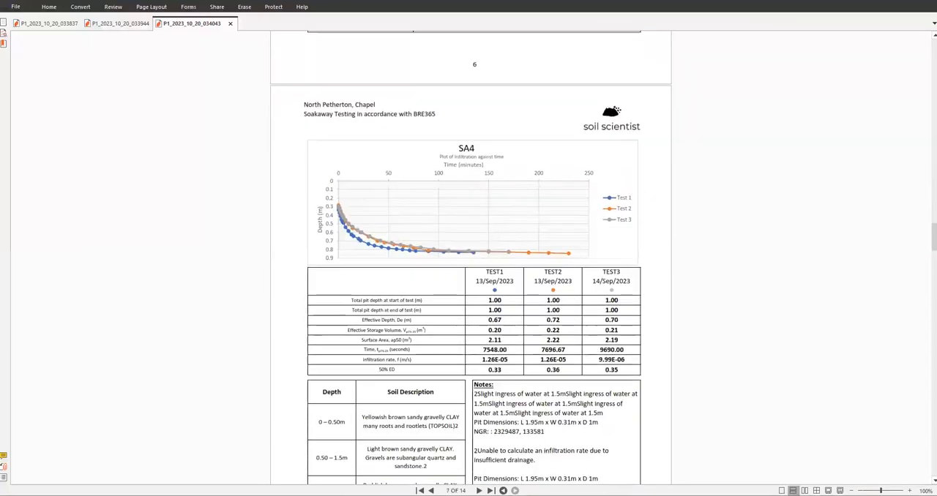
# - Look through the pages of P1_2023_10_20_034043.pdf, then close all open PDFs and dismiss the PDF-saved message in Excel
pyautogui.scroll(6, 455, 260)
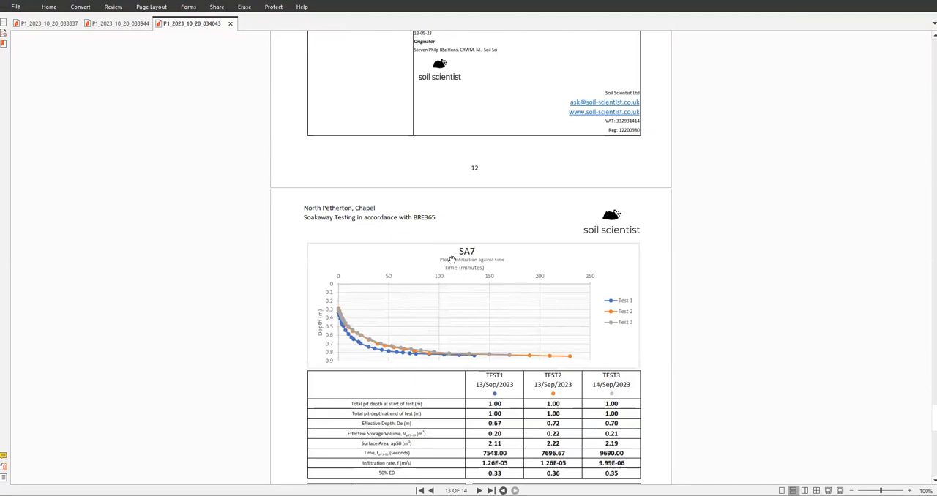
pyautogui.scroll(-4, 464, 259)
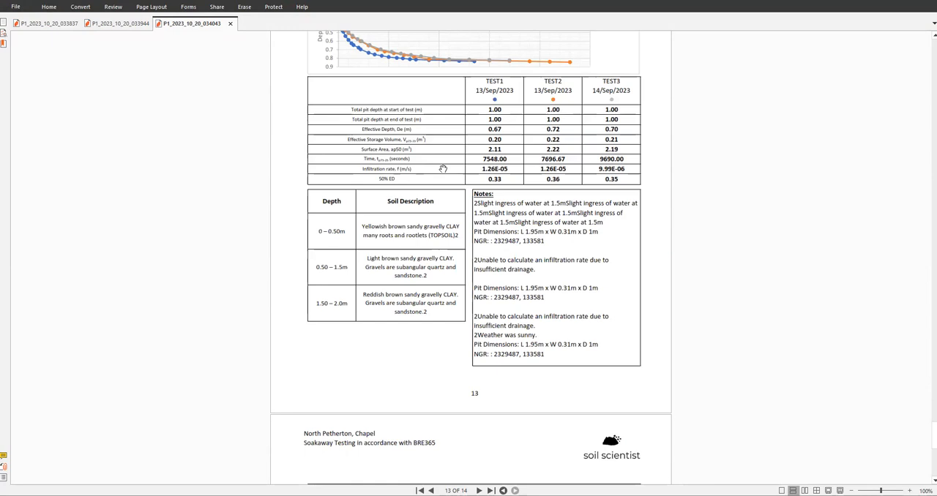
pyautogui.click(927, 7)
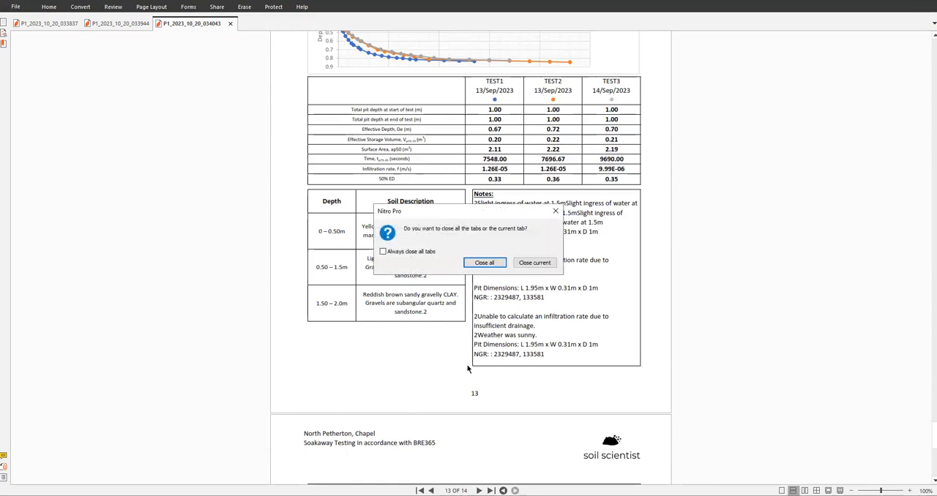
pyautogui.click(482, 265)
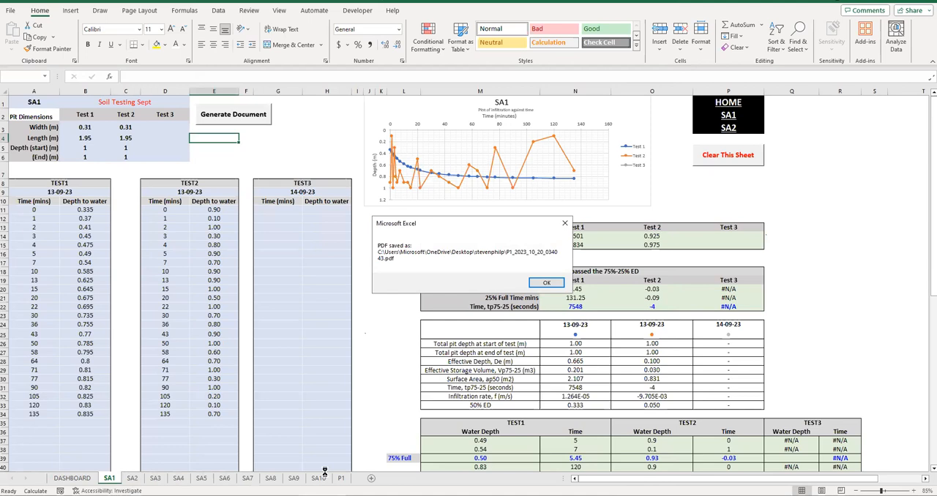
pyautogui.click(547, 282)
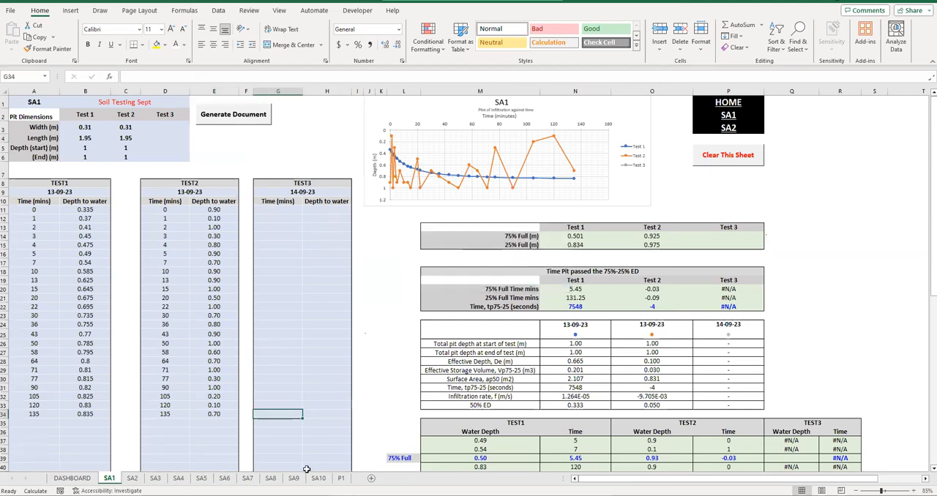
# - Duplicate the SA10 sheet between SA10 and P1 and rename the copy SA11
pyautogui.click(318, 478)
pyautogui.moveTo(339, 480); pyautogui.dragTo(339, 480)
pyautogui.write('SA11')
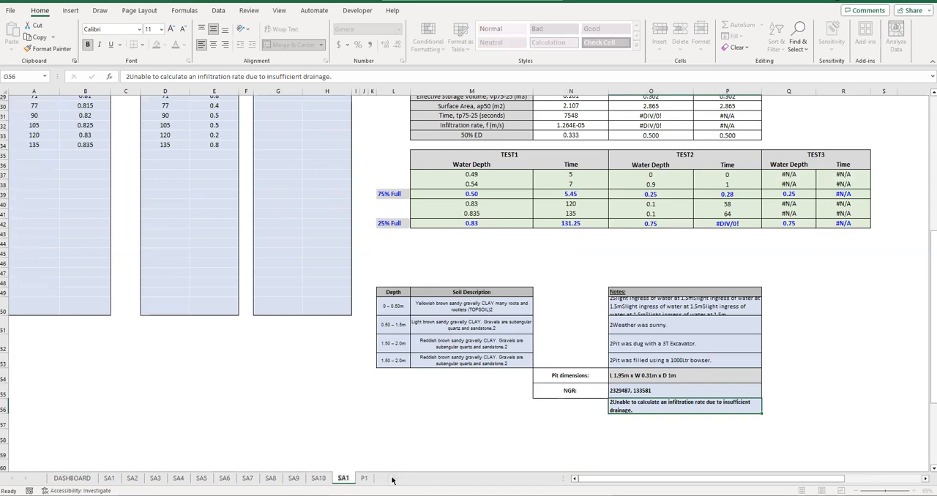
# - Enter SA11 as the title in cell A1 of the SA11 sheet
pyautogui.click(342, 441)
pyautogui.scroll(10, 69, 184)
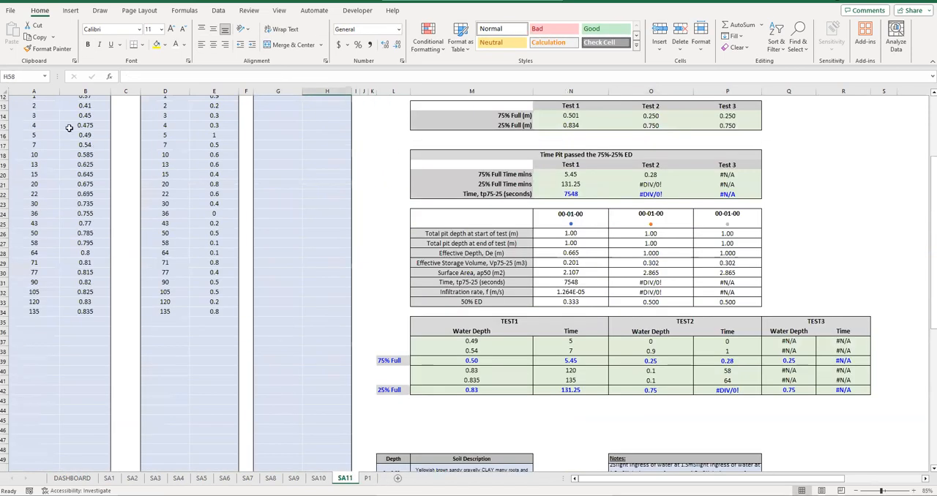
pyautogui.click(46, 107)
pyautogui.write('SA11')
pyautogui.press('Return')
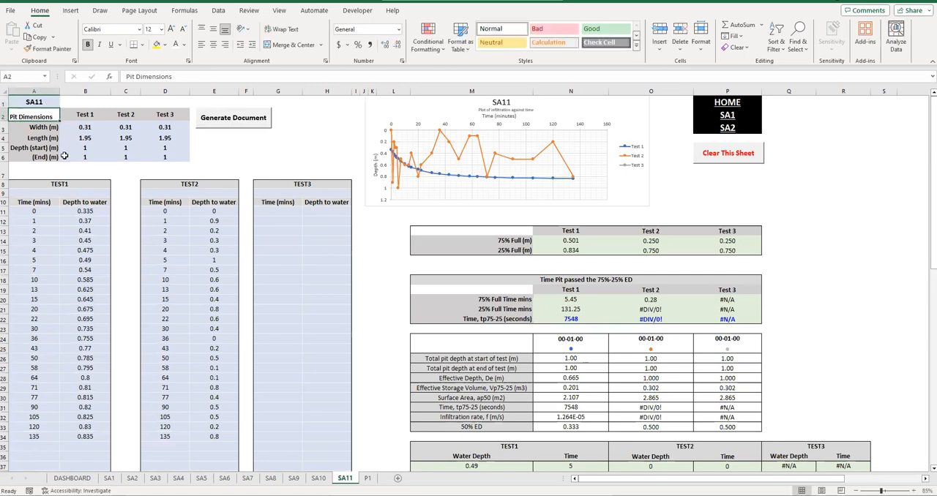
# - Copy all the columns of the SA10 report page at the far end of the P1 sheet
pyautogui.click(367, 478)
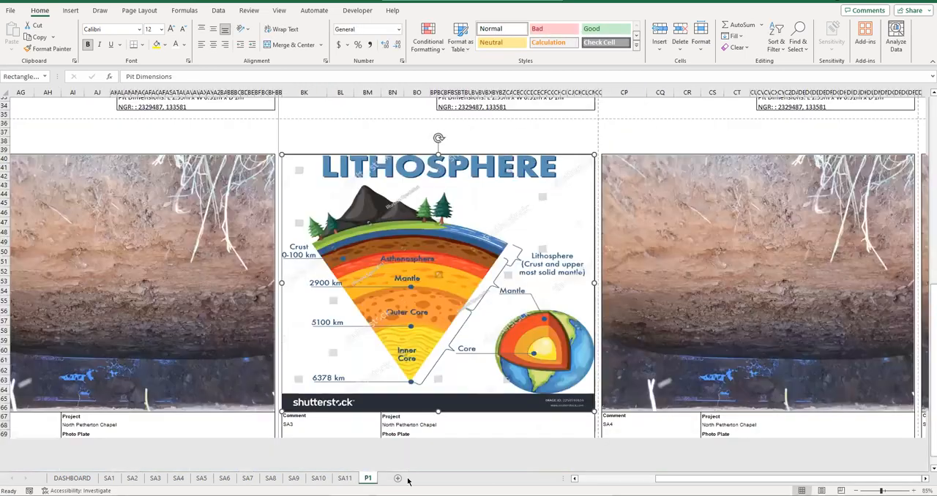
pyautogui.moveTo(650, 479); pyautogui.dragTo(911, 479)
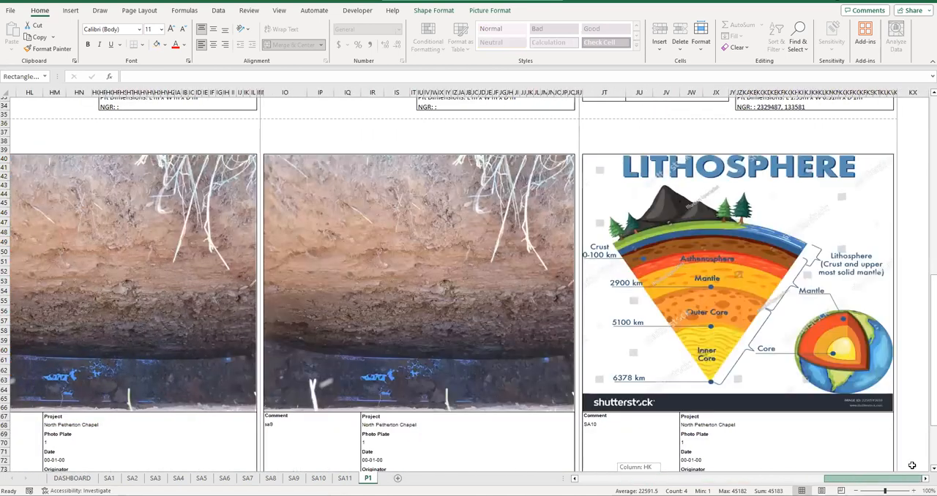
pyautogui.click(581, 89)
pyautogui.scroll(1, 580, 89)
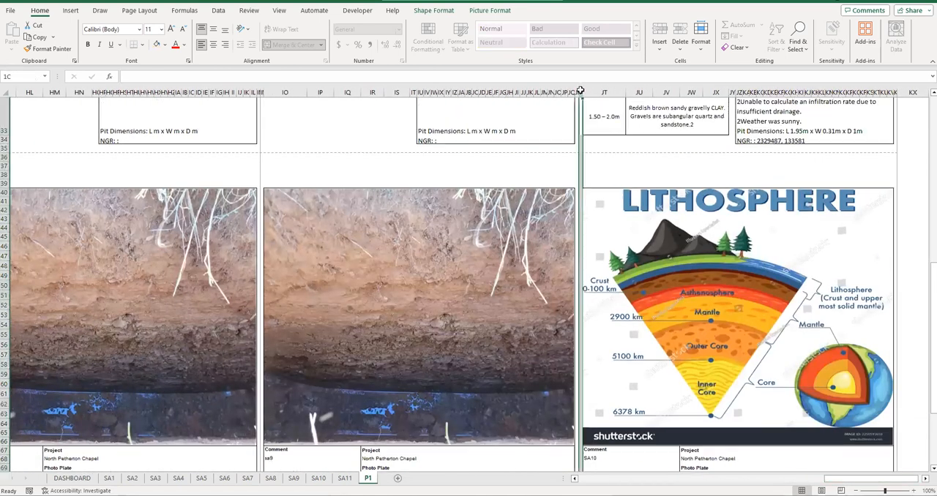
pyautogui.moveTo(580, 90)
pyautogui.mouseDown()
pyautogui.moveTo(928, 93)
pyautogui.moveTo(896, 94)
pyautogui.mouseUp()
pyautogui.hotkey('ctrl', 'c')
# - Switch P1 to Page Layout view and paste the copied columns starting at blank column KX
pyautogui.click(279, 10)
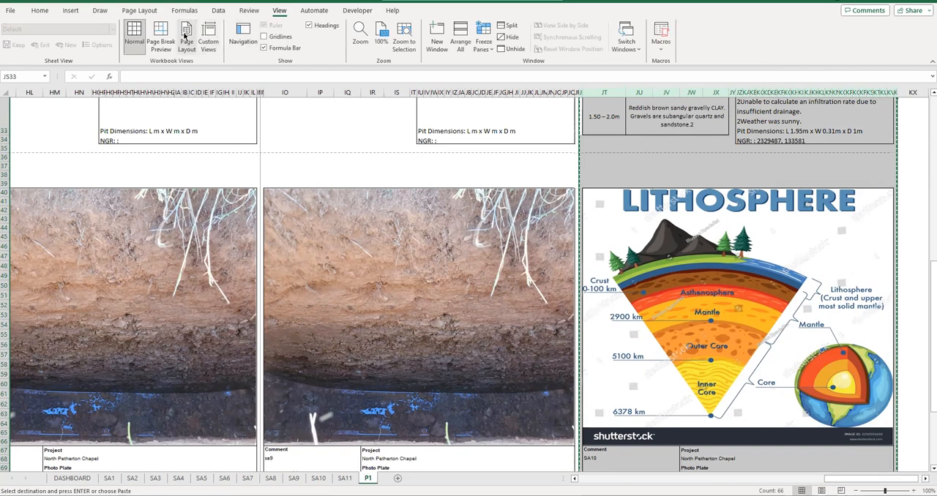
pyautogui.click(186, 37)
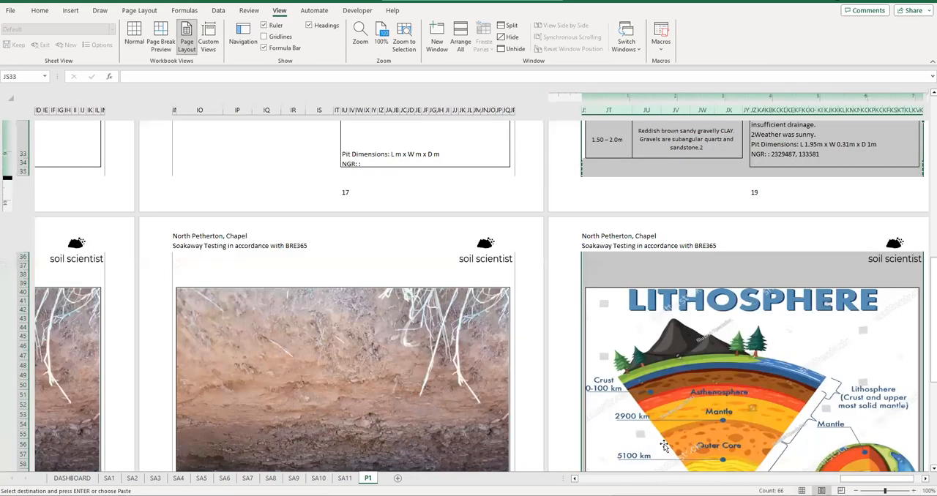
pyautogui.moveTo(861, 478); pyautogui.dragTo(870, 478)
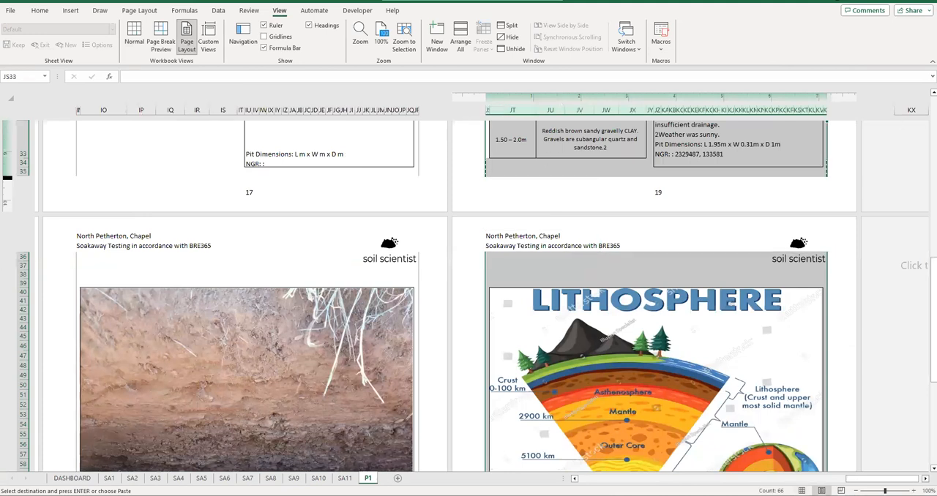
pyautogui.hscroll(5, 757, 173)
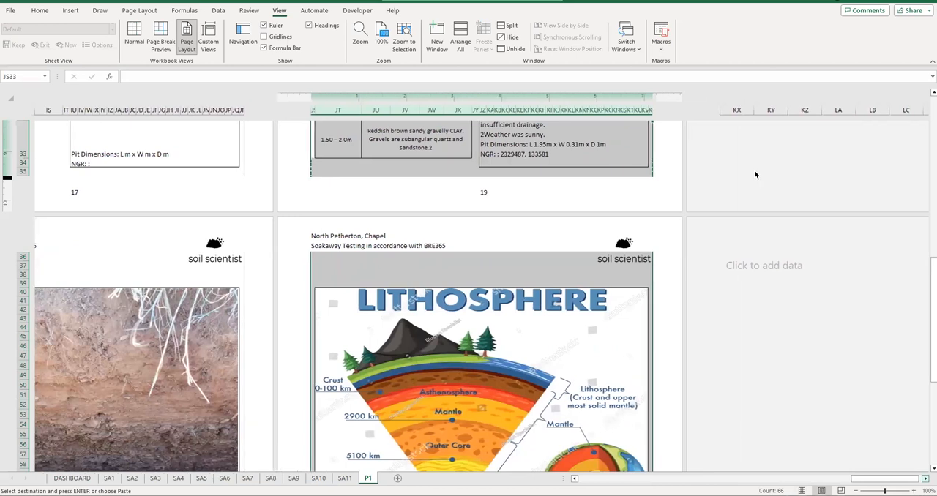
pyautogui.click(708, 109)
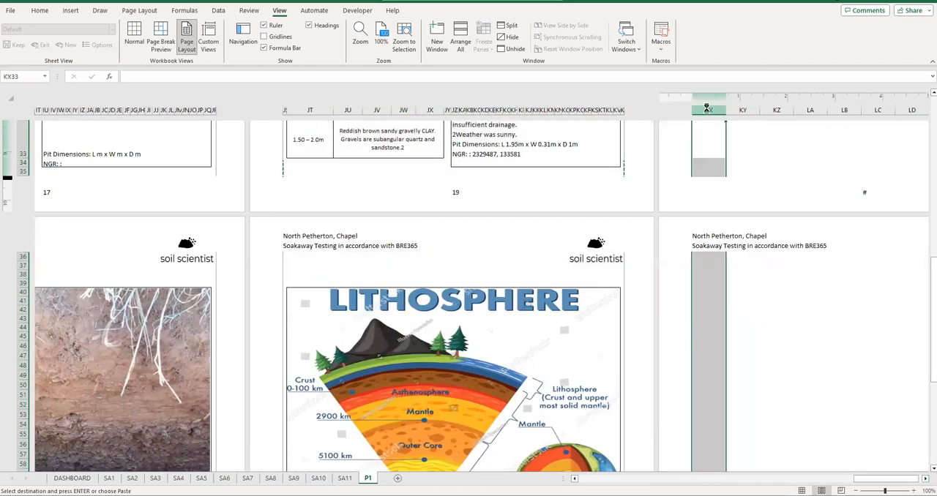
pyautogui.press('Return')
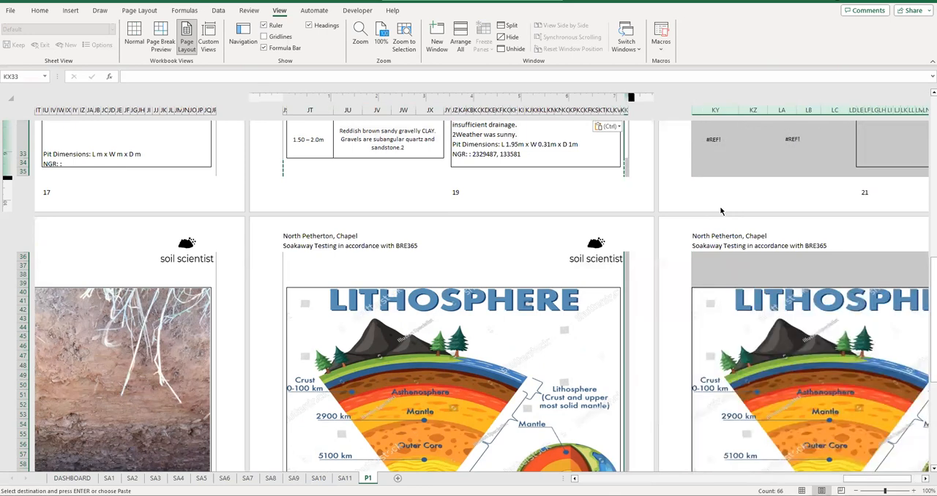
# - On the SA11 sheet, copy the TEST1 depths 0.645, 0.675 and 0.695 from B20:B22 into B11:B13
pyautogui.scroll(5, 716, 205)
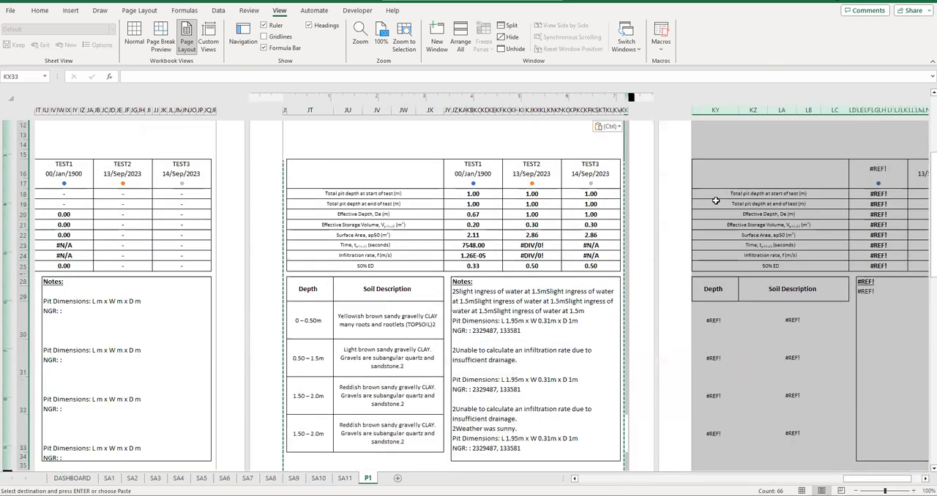
pyautogui.click(345, 479)
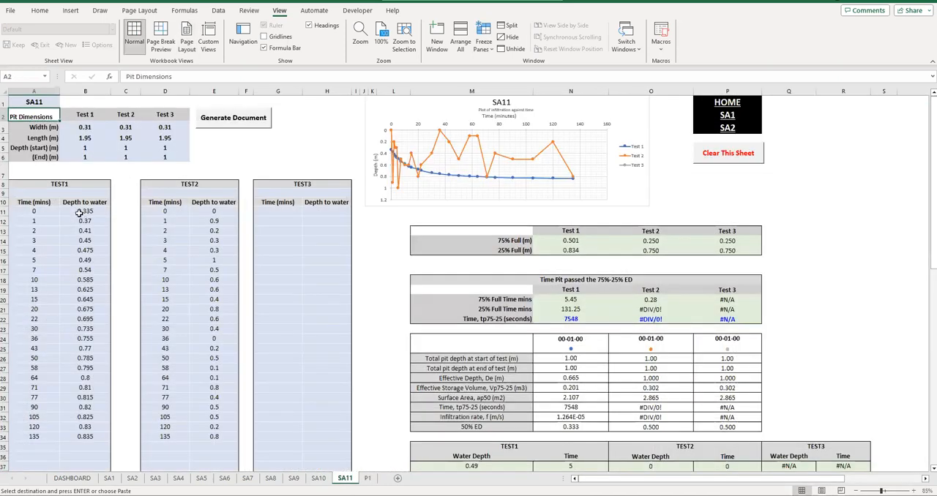
pyautogui.click(85, 279)
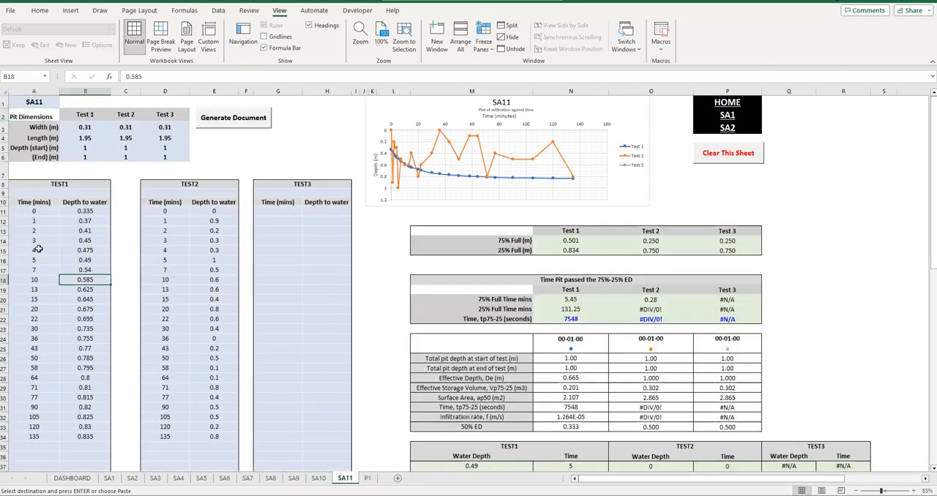
pyautogui.moveTo(91, 317); pyautogui.dragTo(88, 300)
pyautogui.hotkey('ctrl', 'c')
pyautogui.click(85, 210)
pyautogui.hotkey('ctrl', 'v')
pyautogui.click(91, 269)
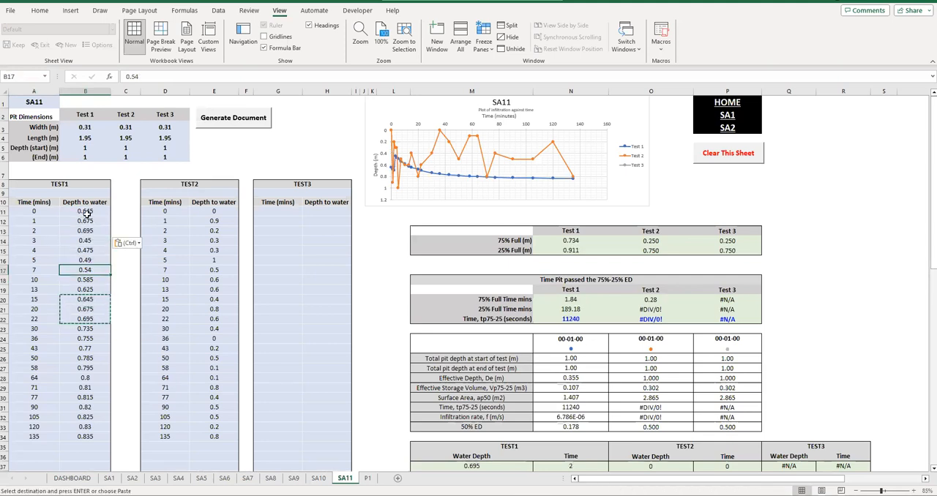
# - On P1's newly pasted page, change the formula in cell KY16 to ='SA11'!AF1
pyautogui.click(368, 479)
pyautogui.moveTo(869, 481); pyautogui.dragTo(888, 479)
pyautogui.click(705, 184)
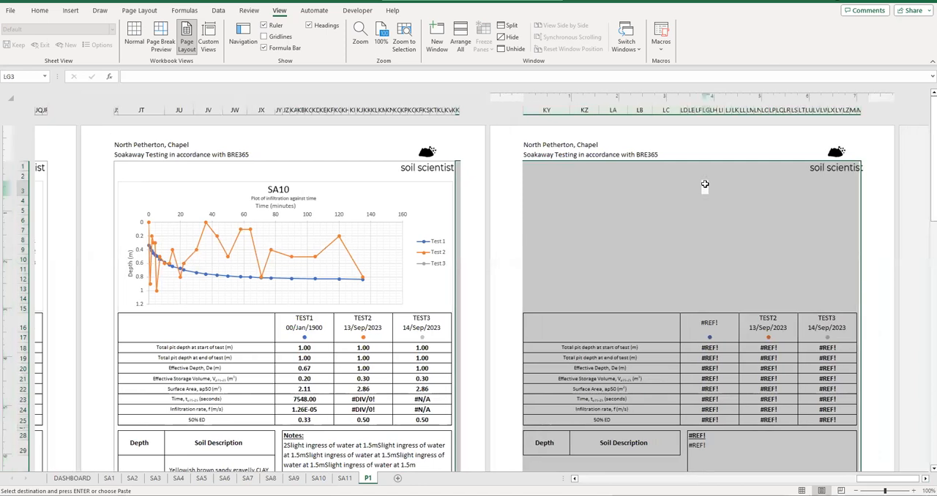
pyautogui.click(594, 323)
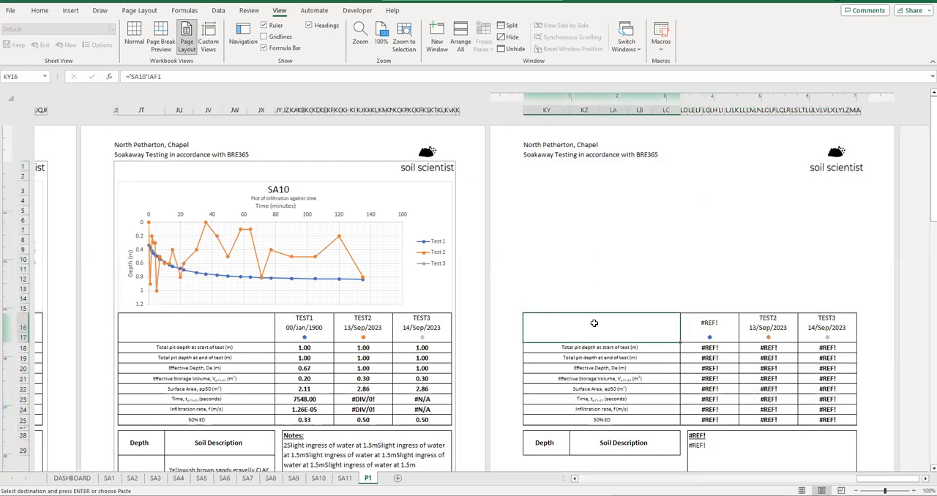
pyautogui.click(143, 76)
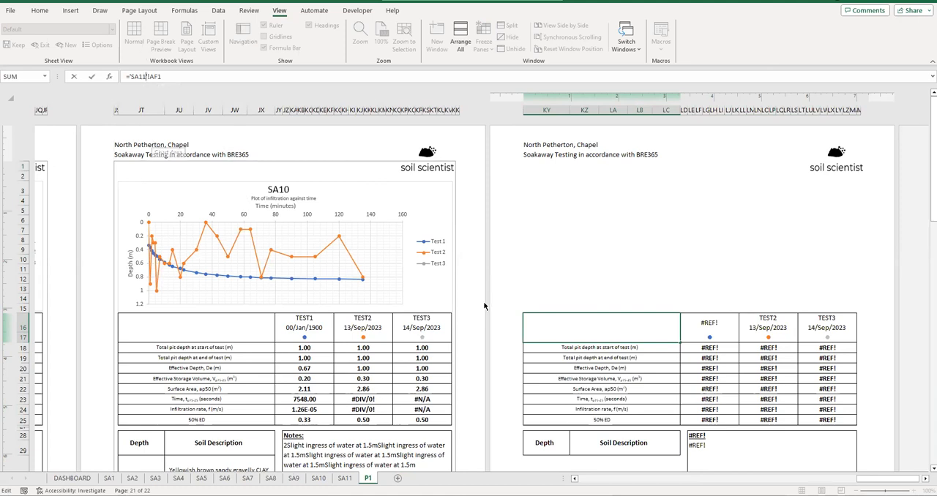
pyautogui.press('Return')
# - Replace the contents of cell KY16 with the plain text SA11, undoing and reapplying the entry to compare the table values
pyautogui.click(568, 337)
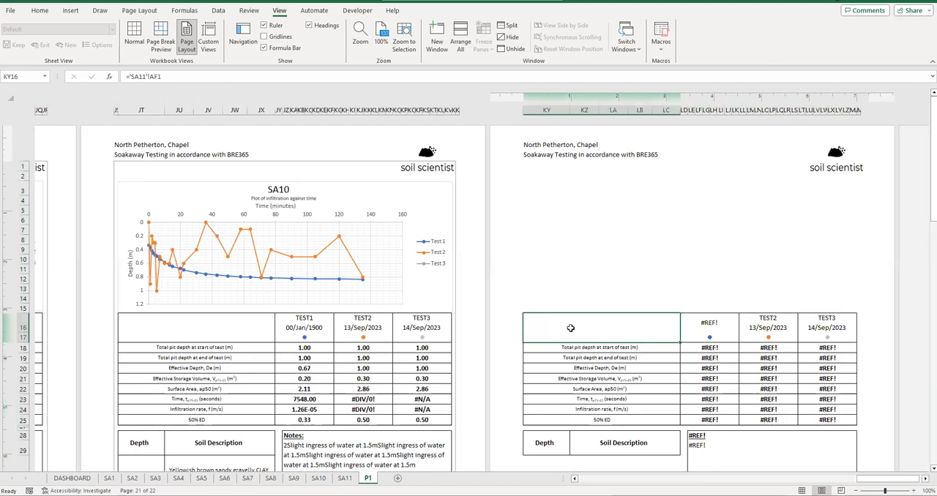
pyautogui.write('SA11')
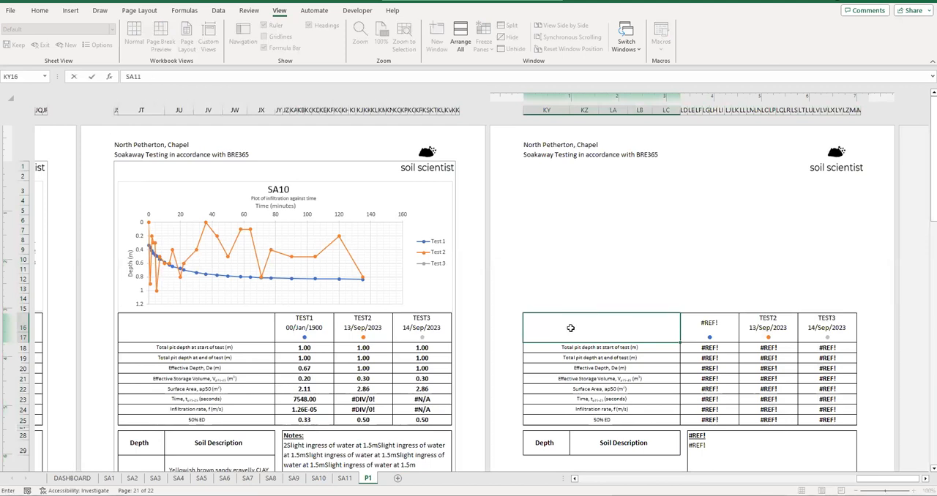
pyautogui.press('Return')
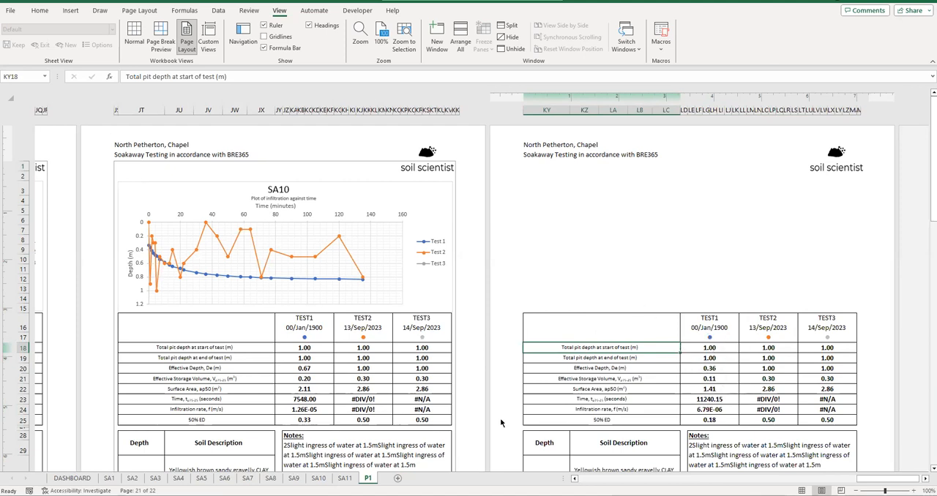
pyautogui.hotkey('ctrl', 'z')
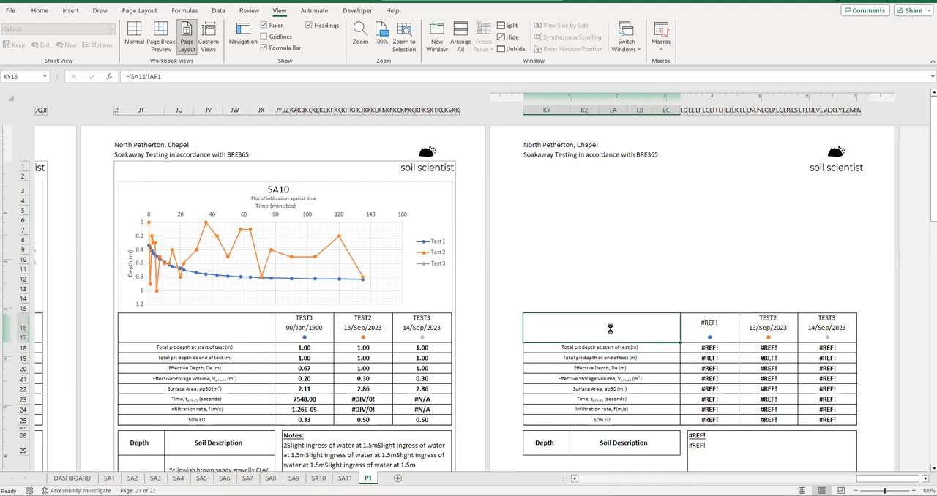
pyautogui.hotkey('ctrl', 'z')
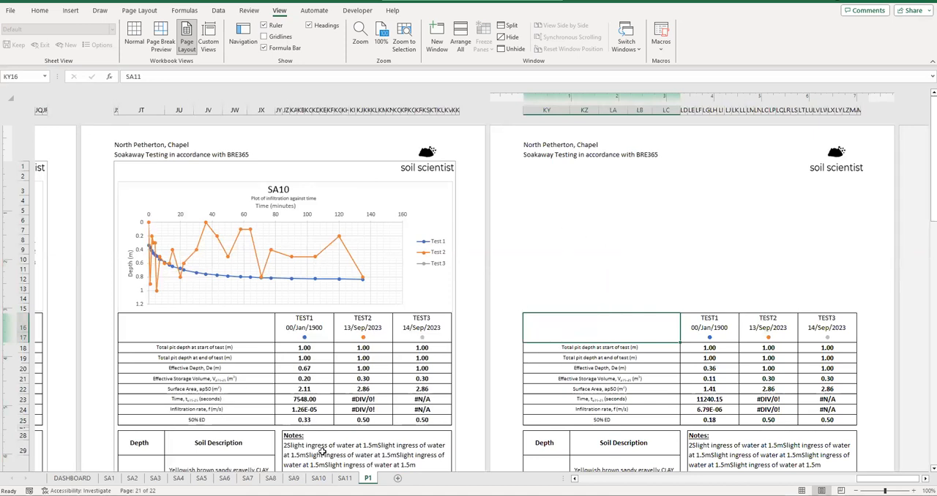
# - Copy the chart from the SA11 sheet, paste it at cell KY3 above the new P1 page's table, and adjust its placement
pyautogui.click(344, 478)
pyautogui.click(369, 108)
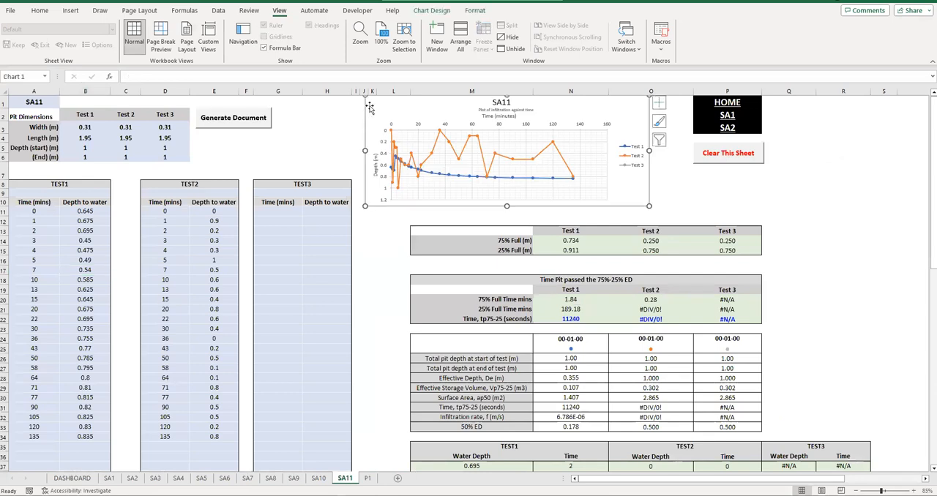
pyautogui.click(367, 478)
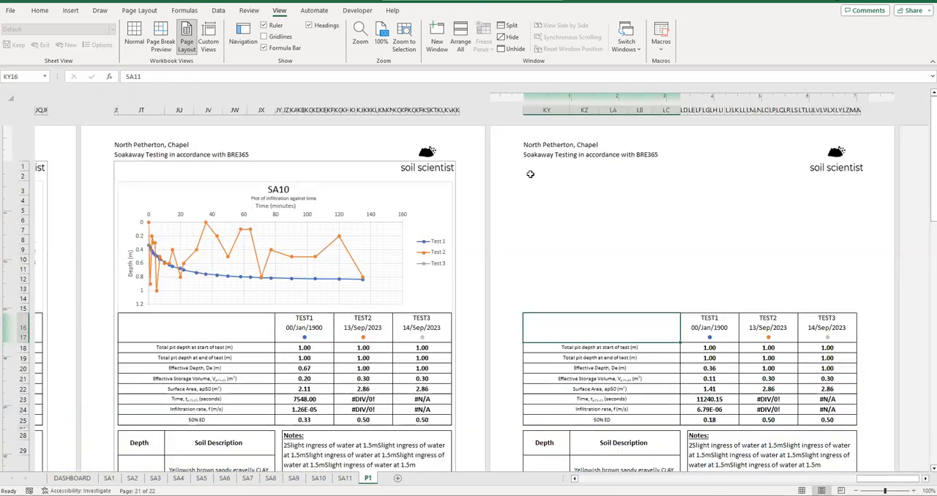
pyautogui.click(530, 175)
pyautogui.click(532, 188)
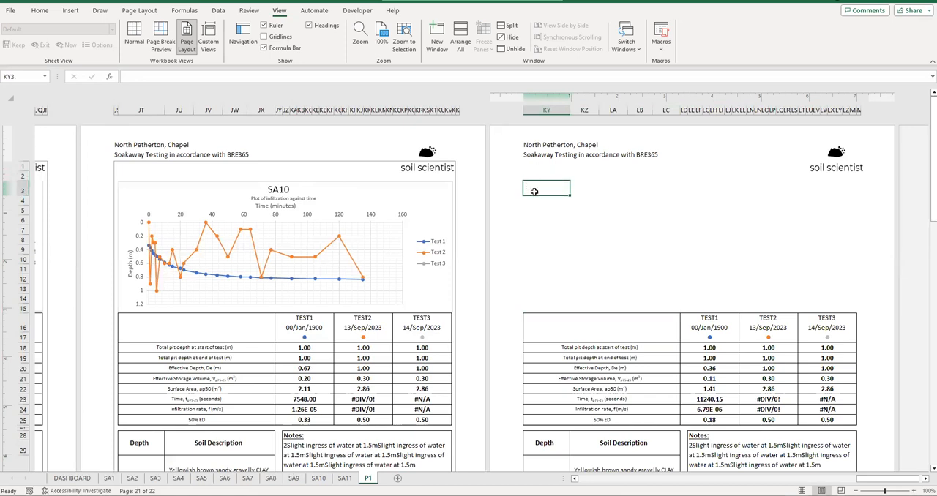
pyautogui.hotkey('ctrl', 'v')
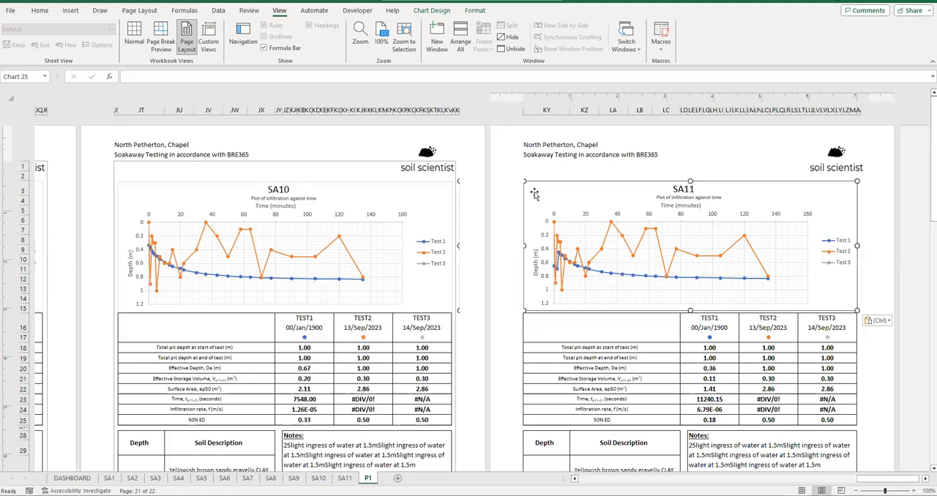
pyautogui.moveTo(460, 247); pyautogui.dragTo(515, 250)
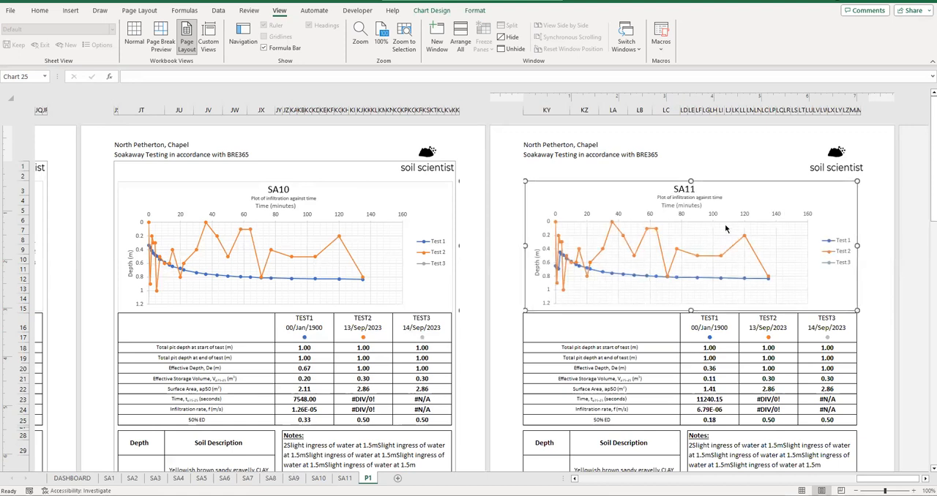
# - Adjust the width of the SA11 chart on P1 slightly at its right edge to match the table below
pyautogui.click(736, 167)
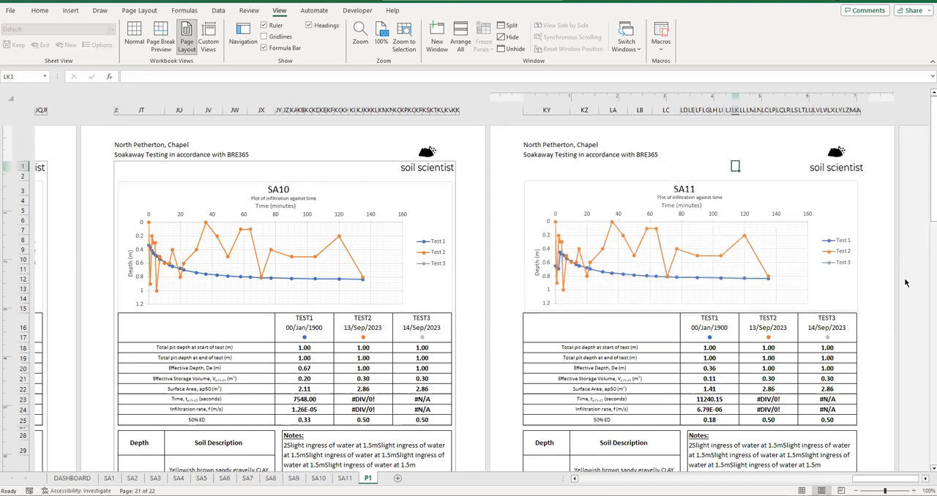
pyautogui.click(849, 222)
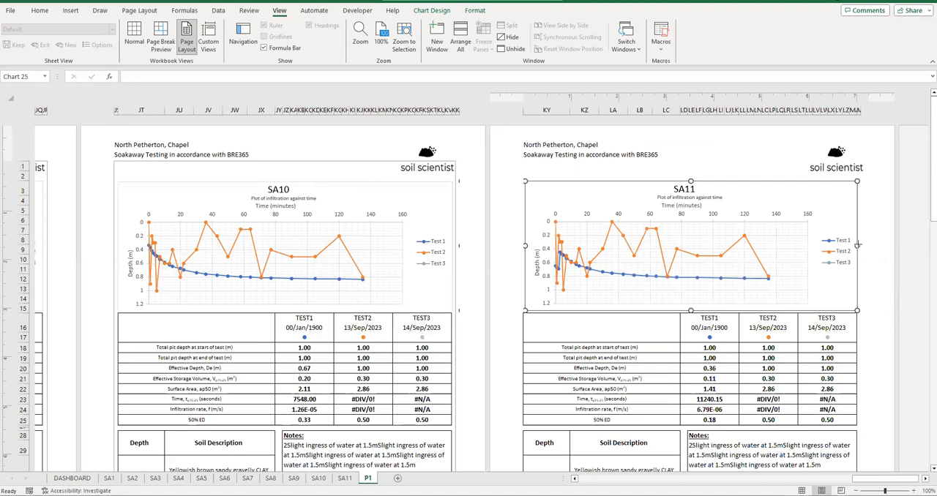
pyautogui.moveTo(857, 246); pyautogui.dragTo(866, 249)
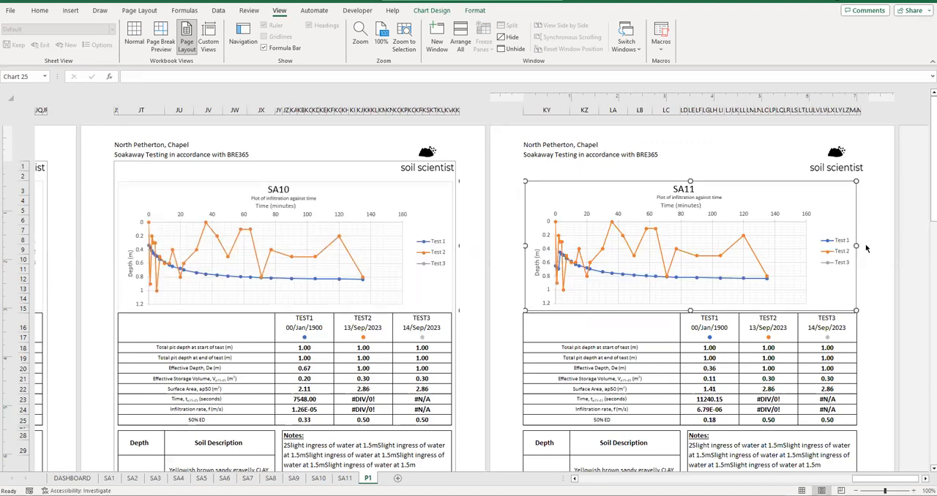
pyautogui.click(768, 358)
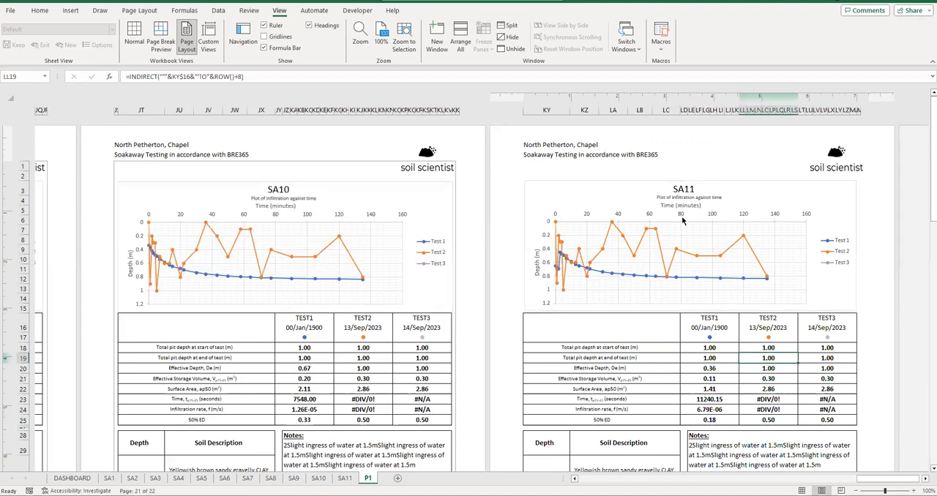
# - Review the new SA11 page's soil descriptions, notes and photo, and check the sheet reference in cell KY16
pyautogui.scroll(-10, 603, 264)
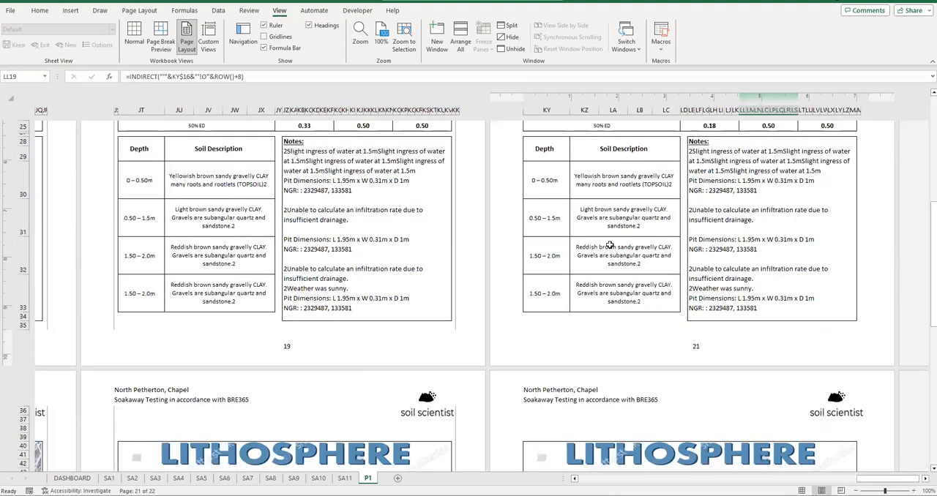
pyautogui.click(603, 258)
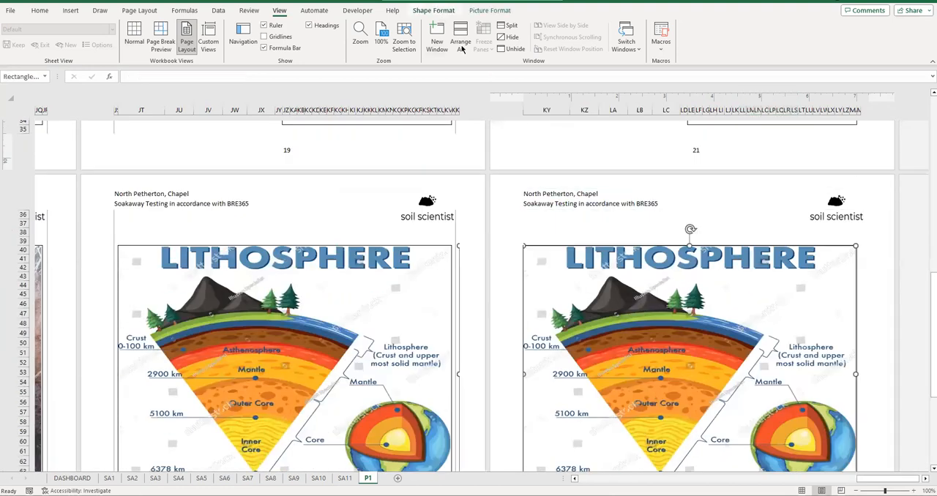
pyautogui.scroll(-2, 668, 257)
pyautogui.scroll(10, 668, 256)
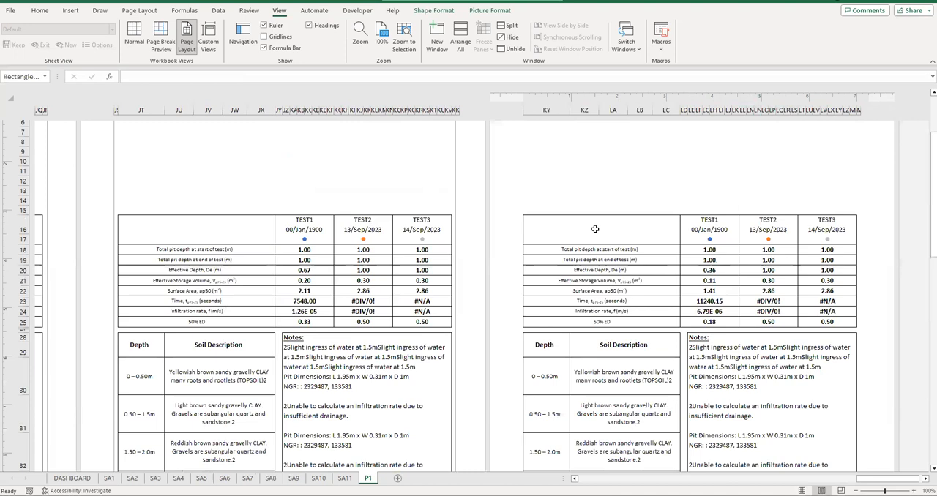
pyautogui.click(579, 229)
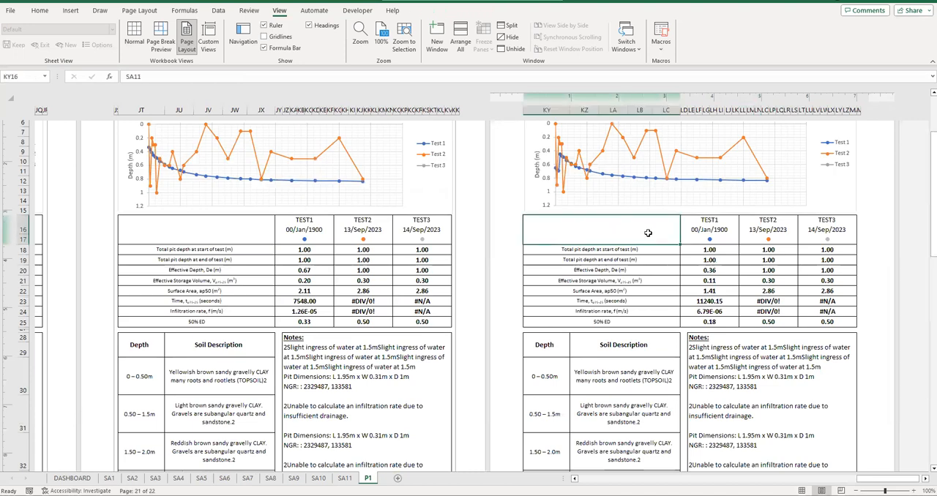
pyautogui.scroll(2, 648, 233)
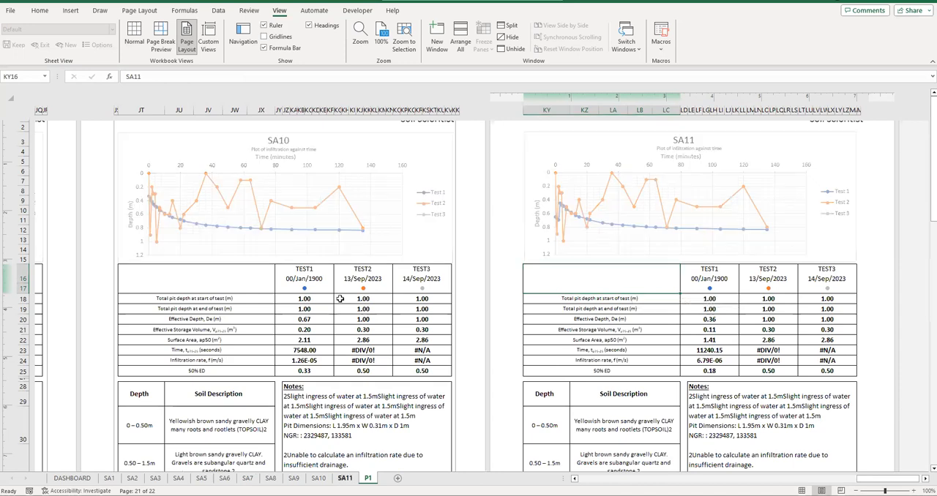
# - On the SA11 sheet, clear the TEST2 time and depth readings from row 11 to 35, and check its P1 page
pyautogui.click(342, 478)
pyautogui.moveTo(165, 212); pyautogui.dragTo(193, 443)
pyautogui.press('Delete')
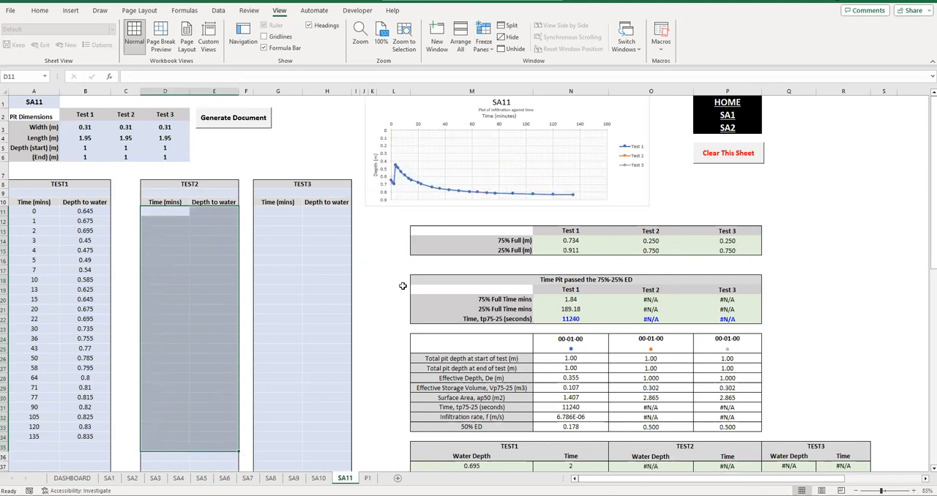
pyautogui.click(367, 478)
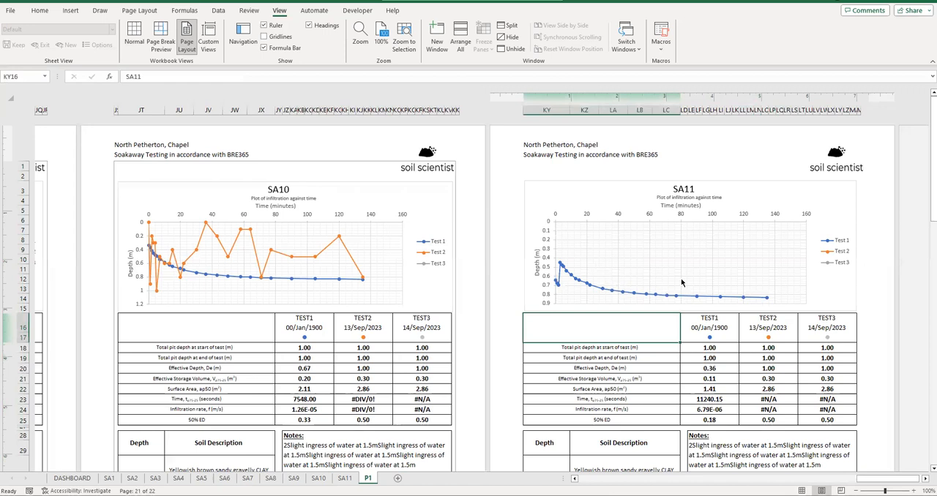
pyautogui.scroll(-3, 721, 389)
pyautogui.scroll(-2, 754, 310)
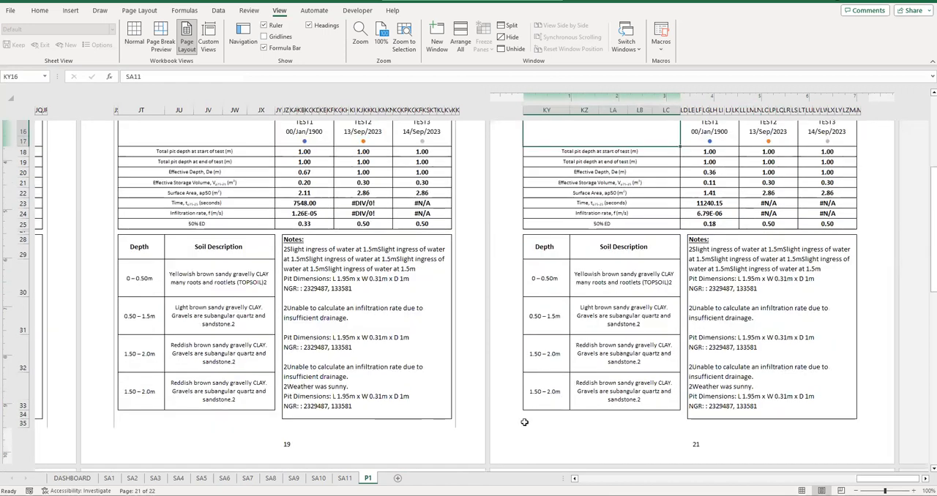
# - On the SA11 sheet, clear the soil description entries in rows 52 and 53, the NGR value and the insufficient-drainage note
pyautogui.click(345, 478)
pyautogui.scroll(-9, 477, 379)
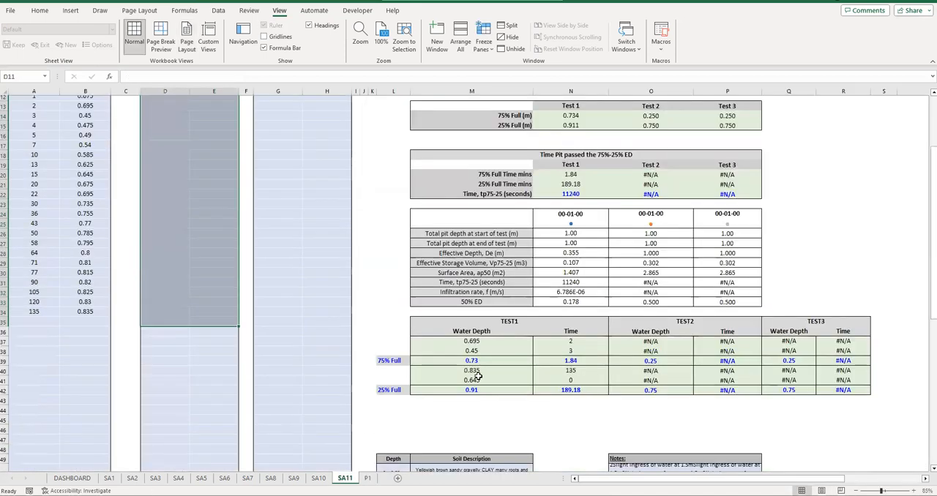
pyautogui.click(392, 344)
pyautogui.moveTo(451, 365); pyautogui.dragTo(469, 363)
pyautogui.press('Delete')
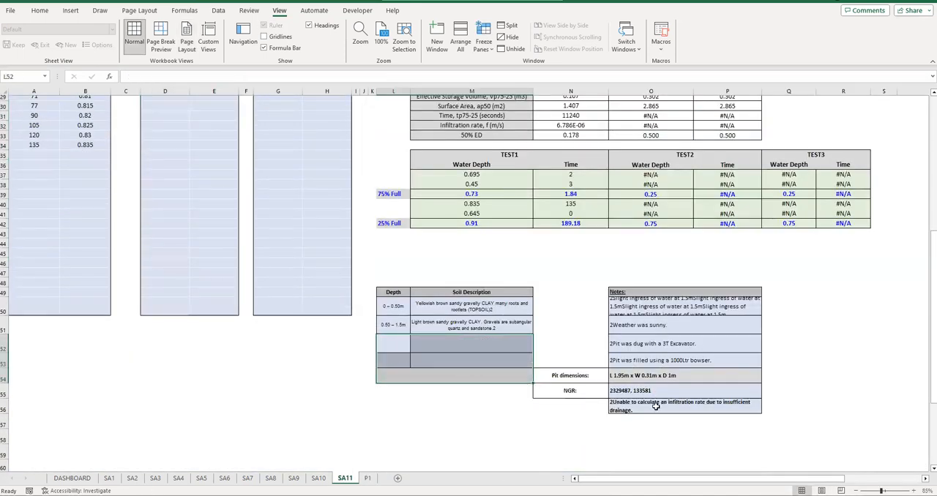
pyautogui.moveTo(653, 391); pyautogui.dragTo(654, 407)
pyautogui.press('Delete')
pyautogui.click(637, 437)
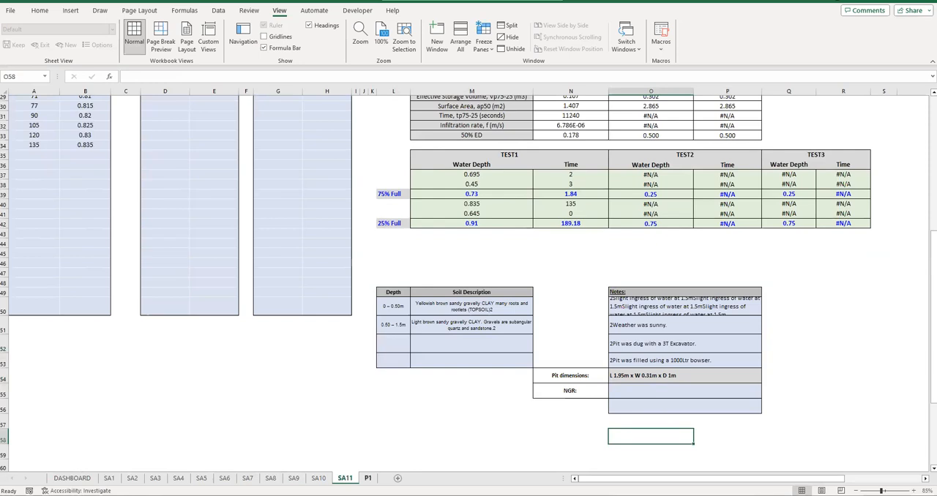
# - Check the soil descriptions, the notes formula in LE29 and cell KY16 on P1's SA11 page
pyautogui.hotkey('ctrl', 'pagedown')
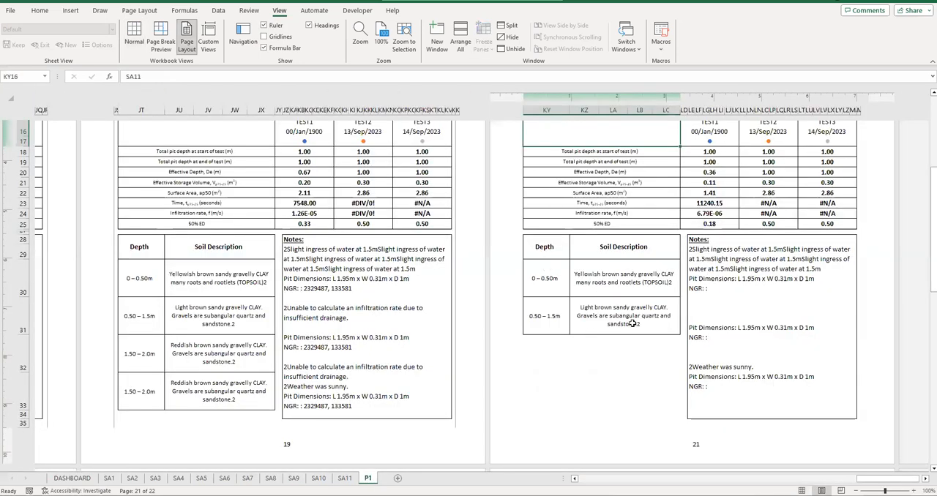
pyautogui.click(728, 268)
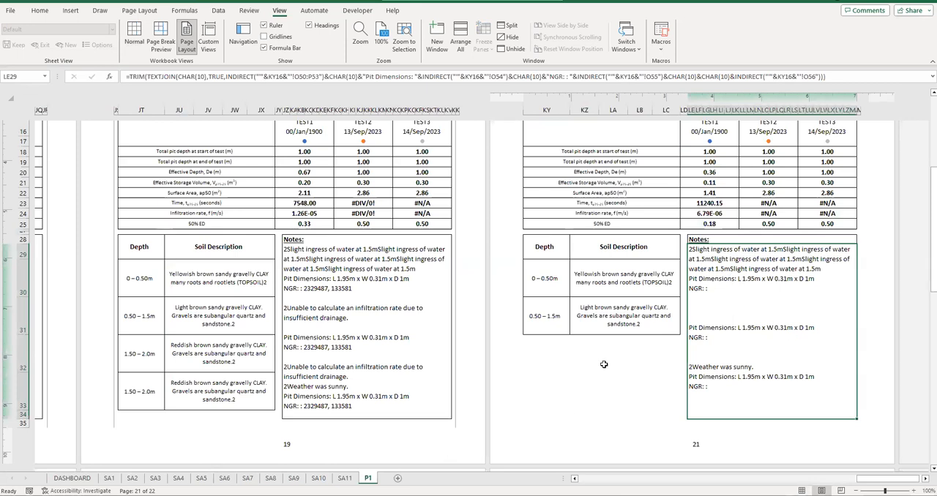
pyautogui.scroll(5, 568, 342)
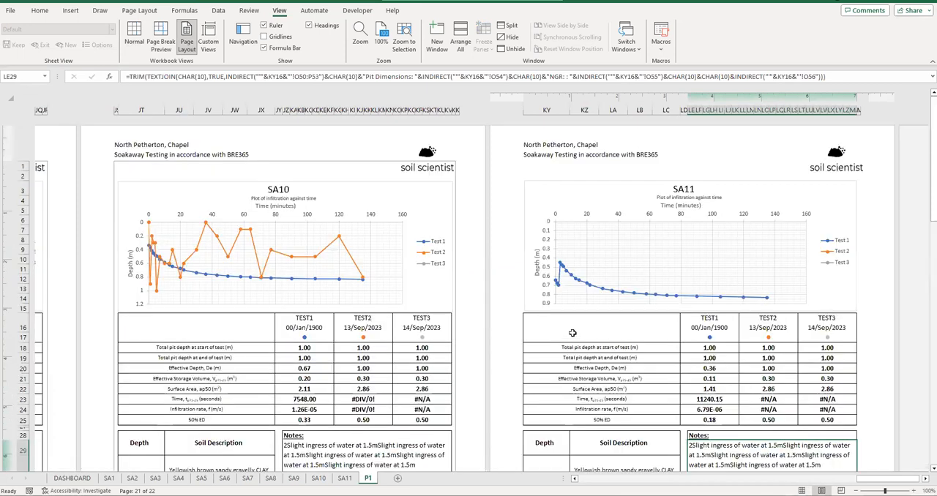
pyautogui.click(536, 319)
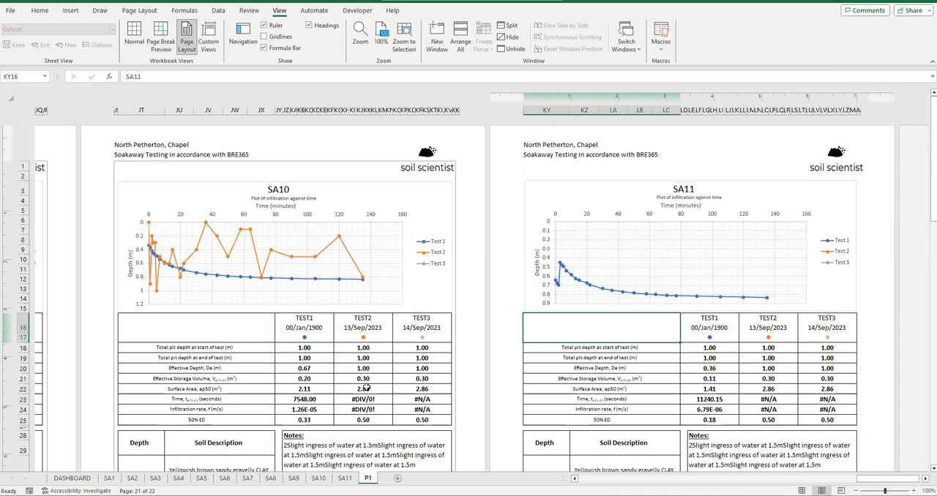
# - From the SA1 sheet, run Generate Document, trying 22 pages and re-entering 20 as the number of pages to save as PDF
pyautogui.click(73, 478)
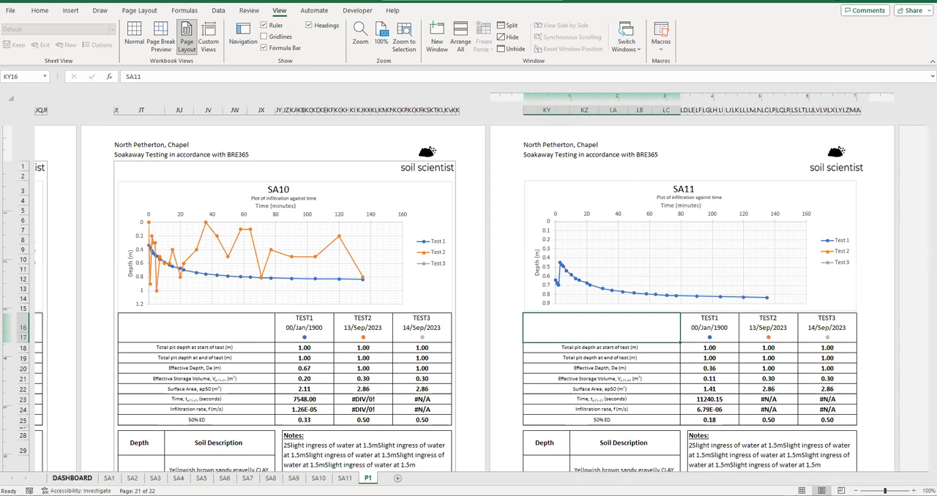
pyautogui.click(110, 478)
pyautogui.click(233, 114)
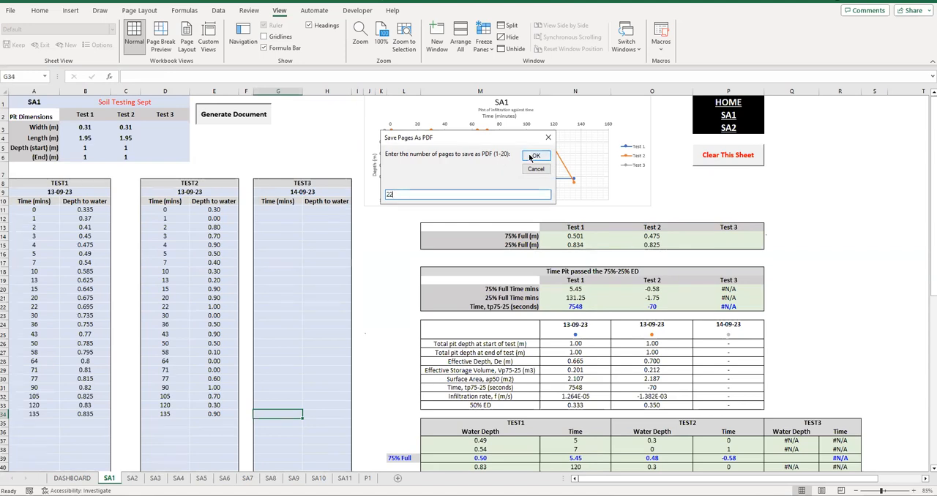
pyautogui.click(535, 156)
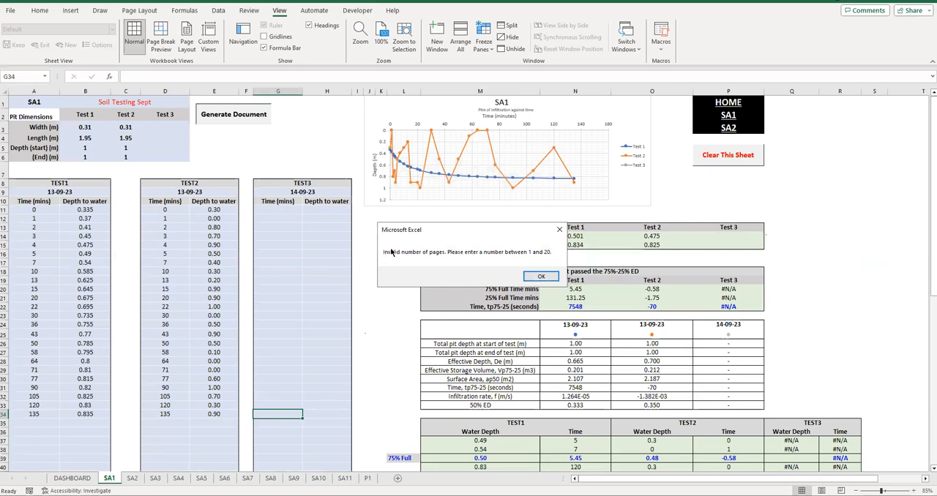
pyautogui.click(541, 277)
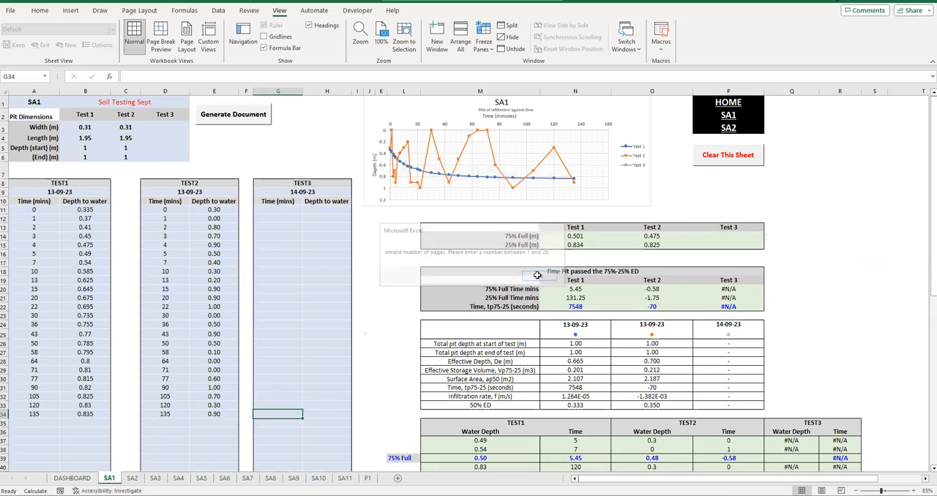
pyautogui.write('2')
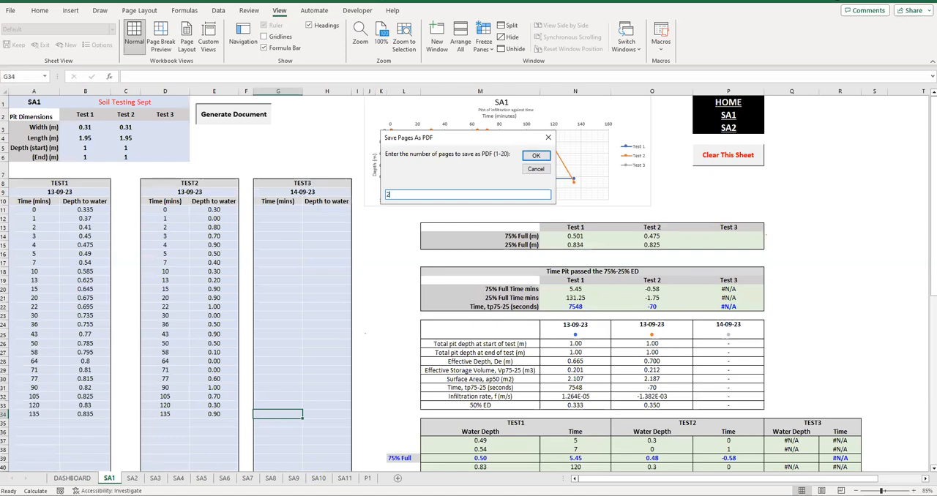
pyautogui.write('0')
pyautogui.click(536, 156)
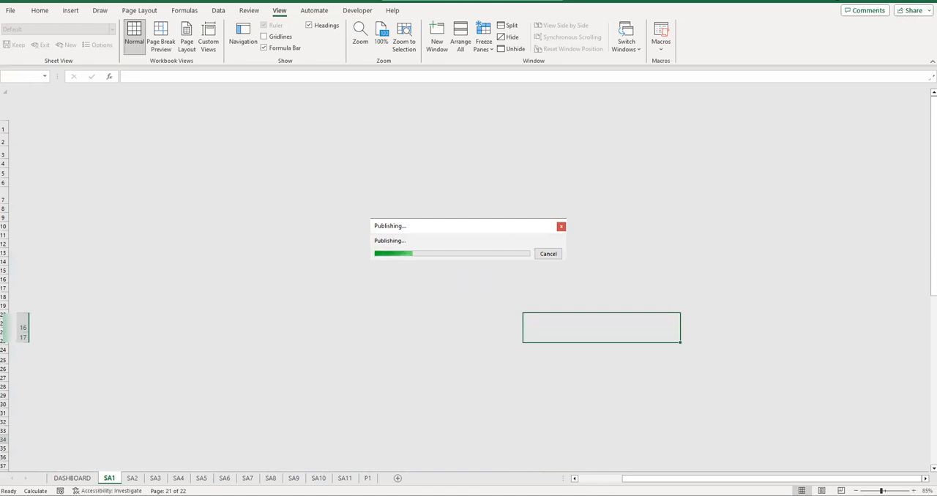
# - Switch to the output folder in File Explorer and open the newly generated P1_2023_10_20_034428 PDF
pyautogui.moveTo(227, 495)
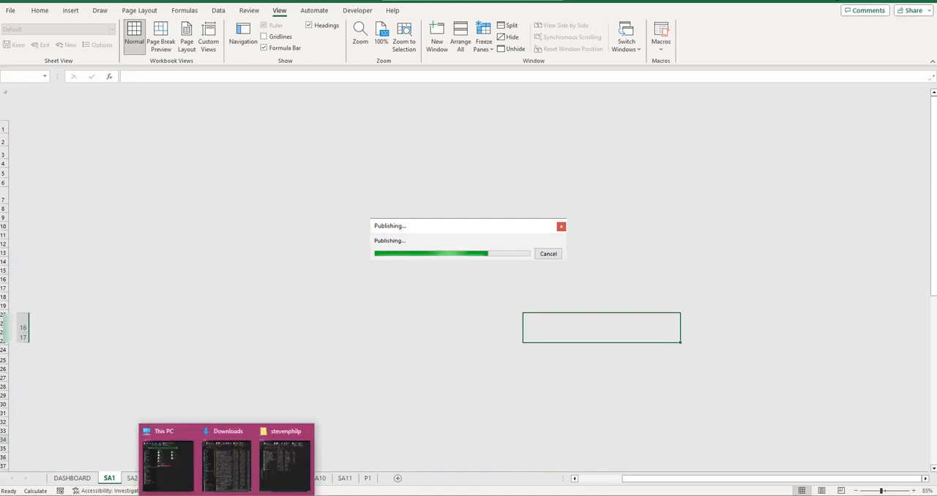
pyautogui.click(285, 457)
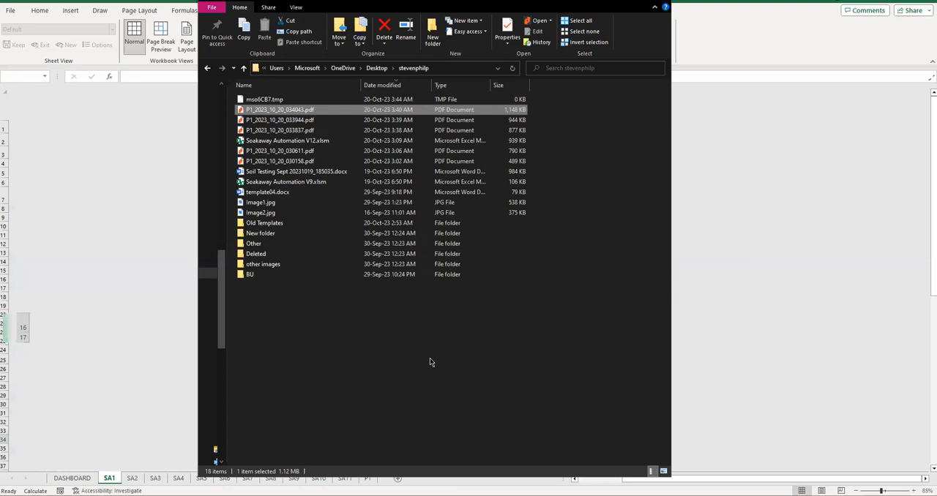
pyautogui.click(323, 101)
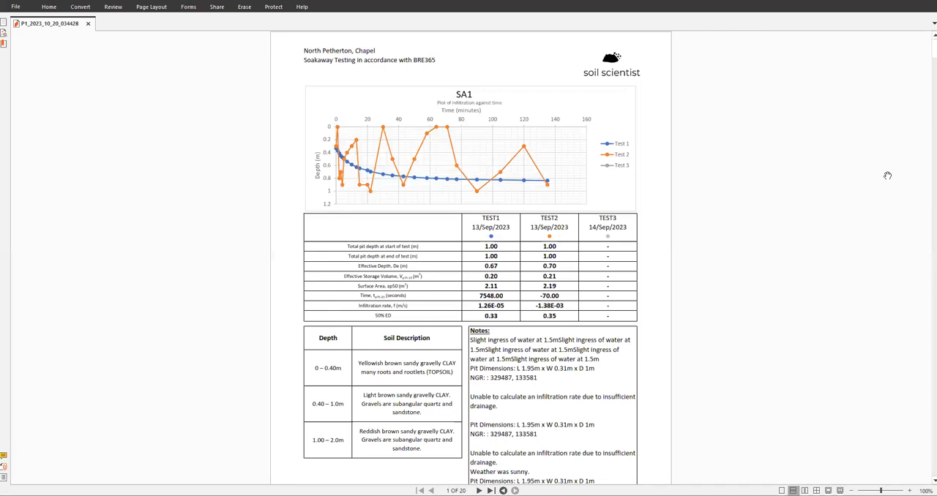
# - Examine the last pages of the PDF report, comparing the photo plates with the charts and tables on pages 16 to 20
pyautogui.moveTo(934, 49); pyautogui.dragTo(933, 473)
pyautogui.scroll(4, 410, 222)
pyautogui.scroll(15, 410, 222)
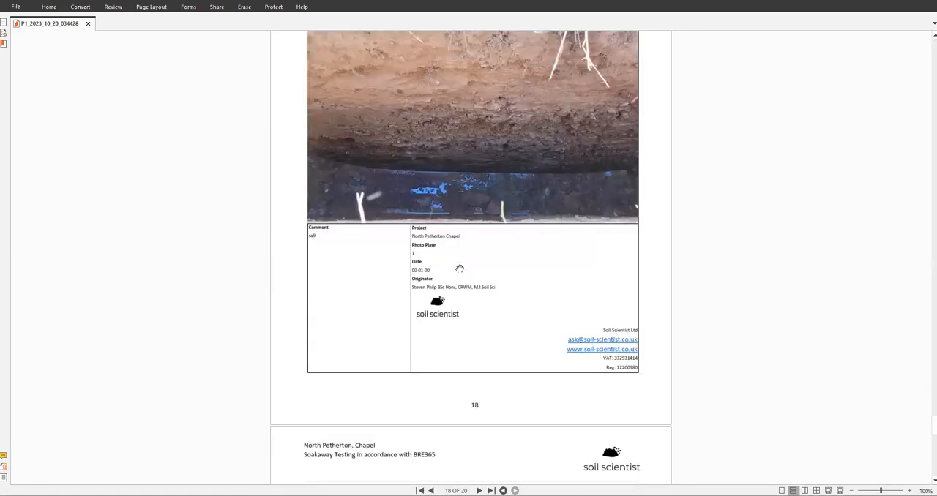
pyautogui.scroll(5, 459, 269)
pyautogui.scroll(-3, 505, 391)
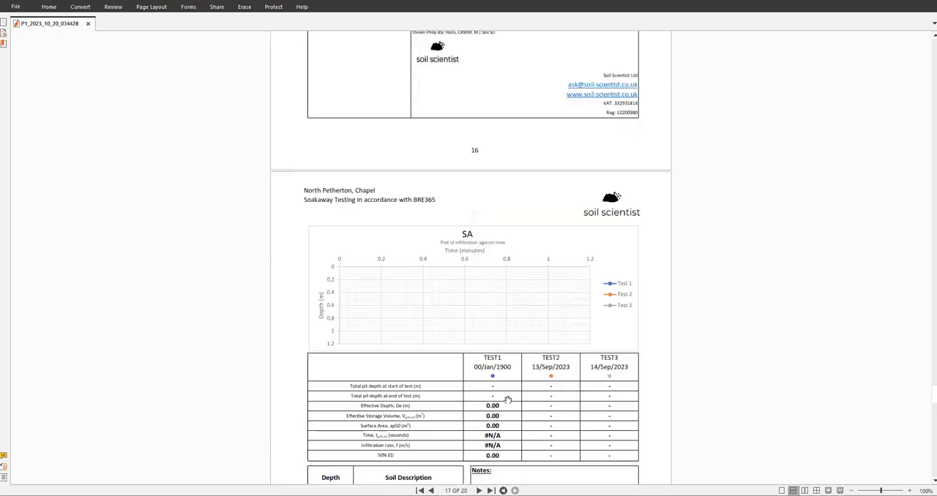
pyautogui.scroll(5, 499, 363)
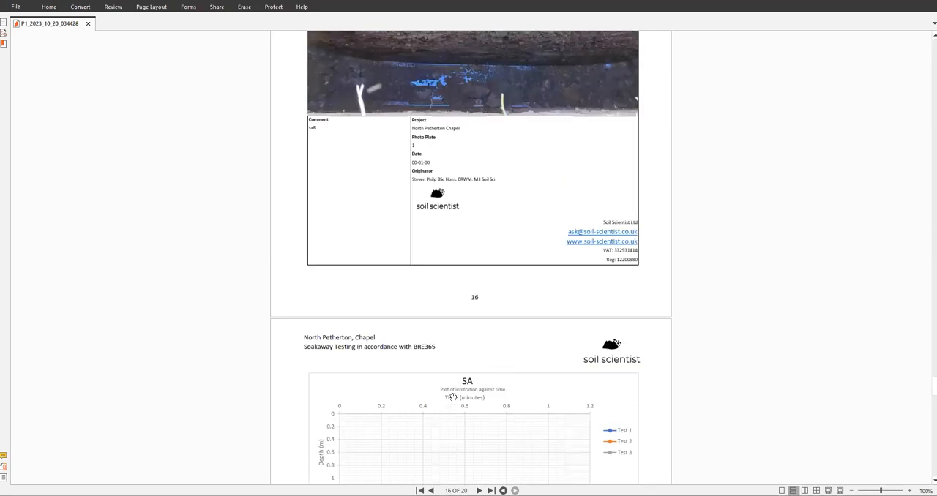
pyautogui.scroll(-4, 417, 375)
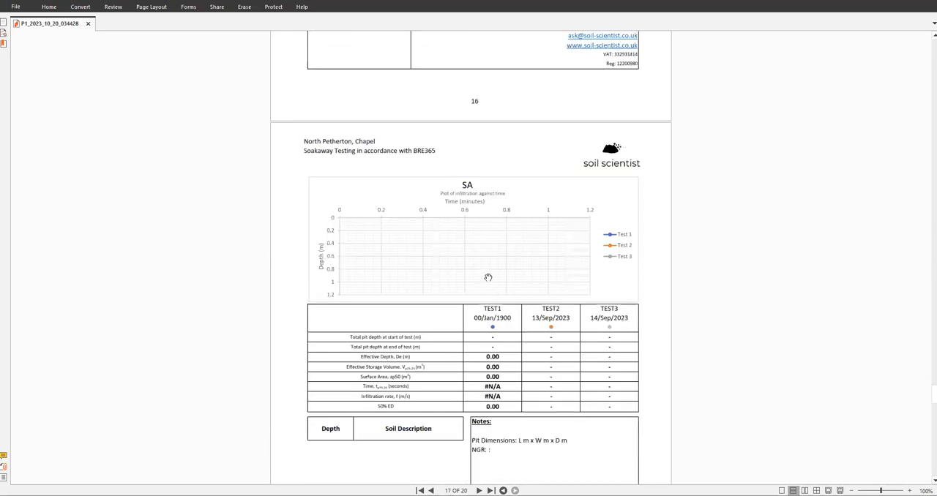
pyautogui.scroll(-5, 415, 279)
pyautogui.scroll(13, 417, 279)
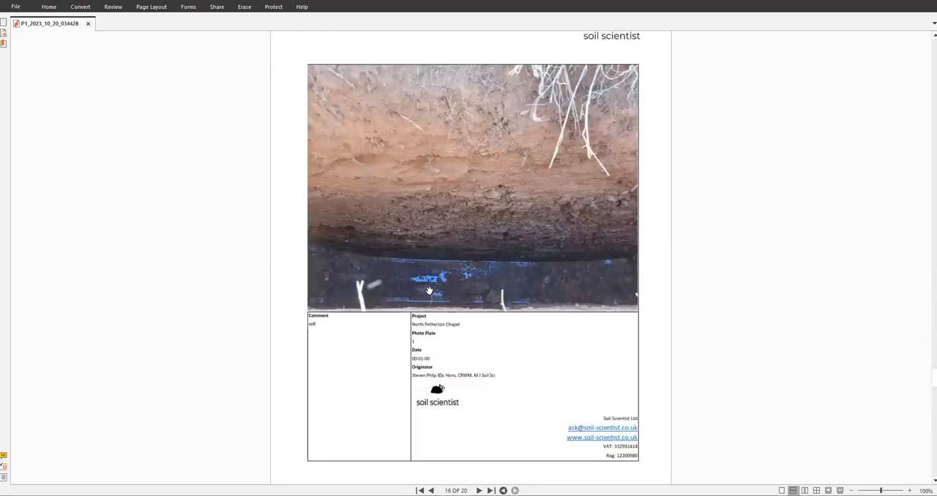
pyautogui.scroll(-12, 427, 290)
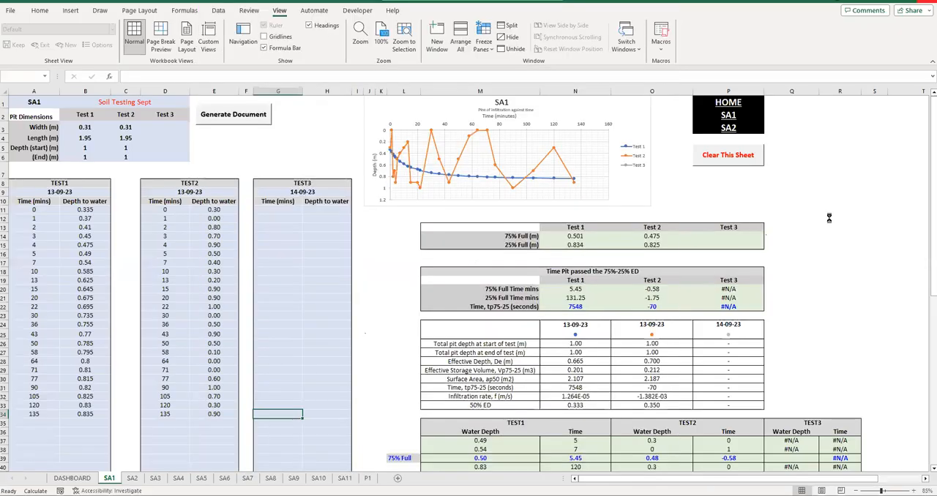
# - Return to the workbook, dismiss the export message, and switch to the Word document with the requested template changes
pyautogui.click(546, 282)
pyautogui.moveTo(322, 495)
pyautogui.click(381, 462)
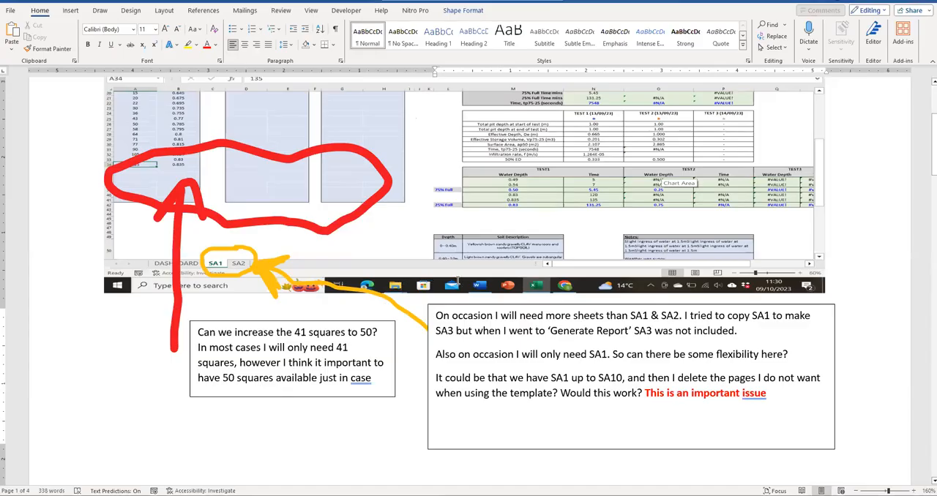
# - Review the Word document's requests about additional SA sheets, the infiltration rate missing from the final report and the soil description boxes
pyautogui.scroll(4, 457, 281)
pyautogui.scroll(-8, 513, 315)
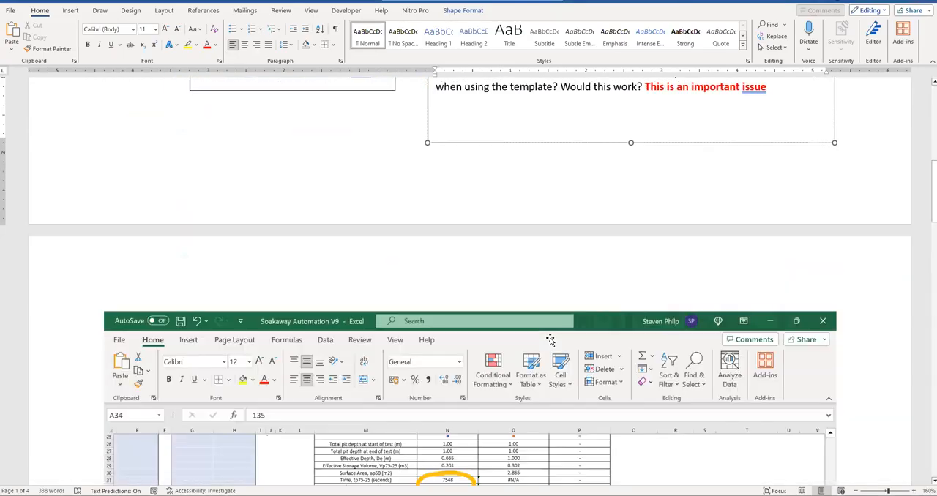
pyautogui.scroll(-3, 480, 286)
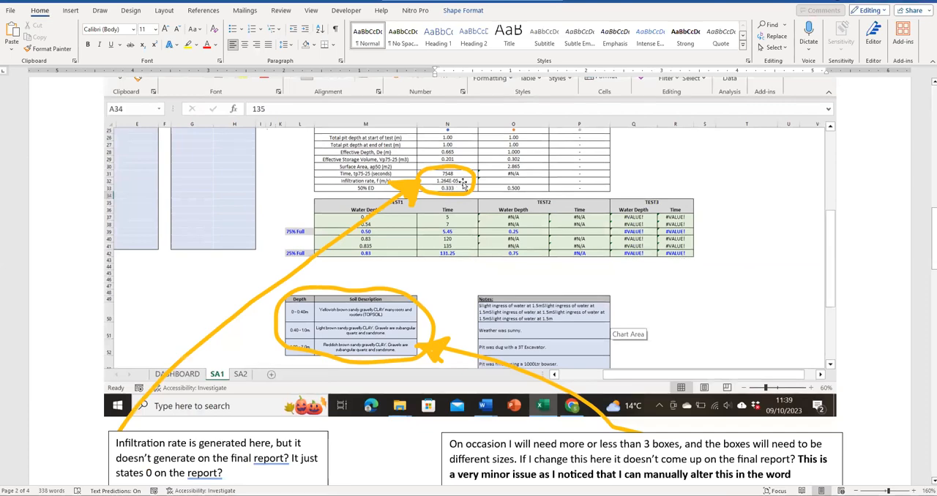
# - Switch to the workbook and check the Test 1 infiltration rate on the SA11 and SA10 pages of the P1 sheet
pyautogui.click(403, 495)
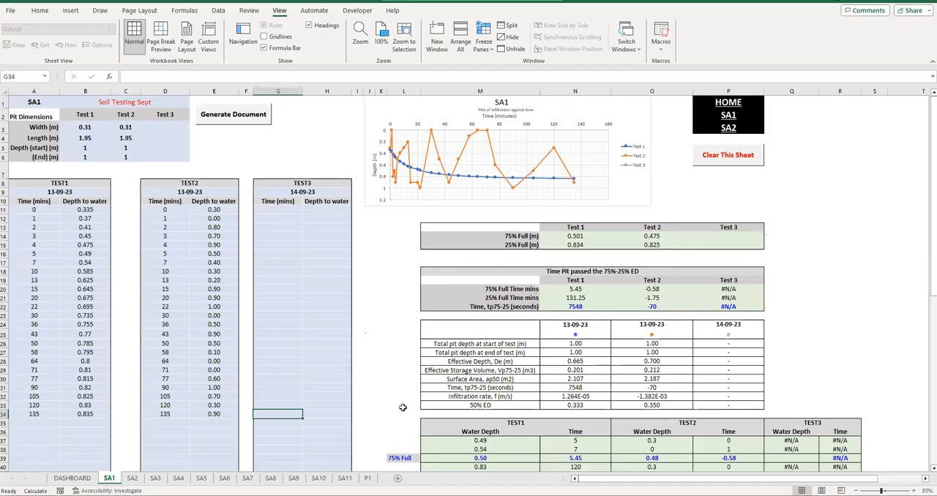
pyautogui.click(368, 478)
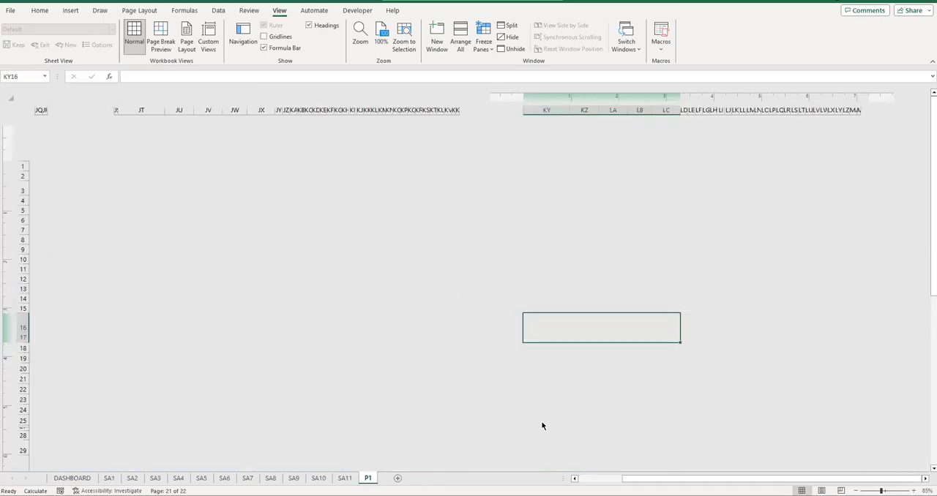
pyautogui.click(715, 407)
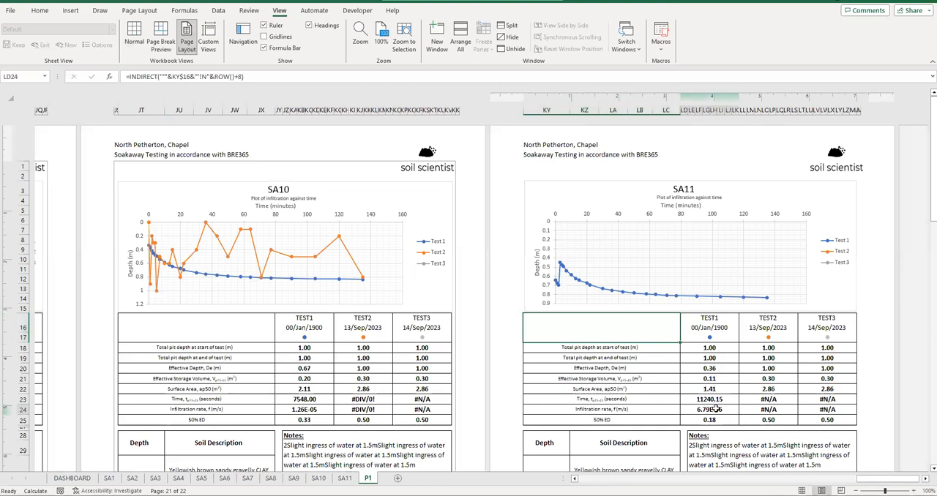
pyautogui.click(320, 407)
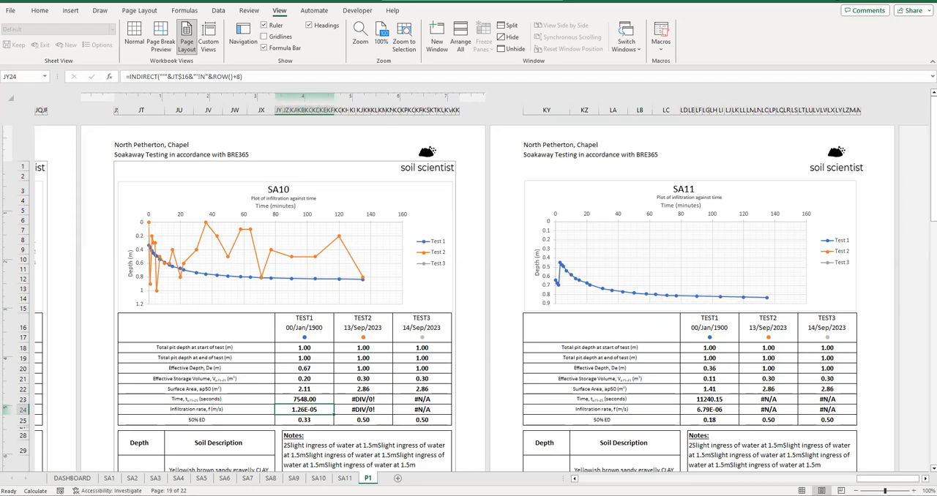
# - Return to the Word document and read the requests on soil description boxes, chart axes, manual-entry pit dimensions and the 25% mark
pyautogui.click(399, 451)
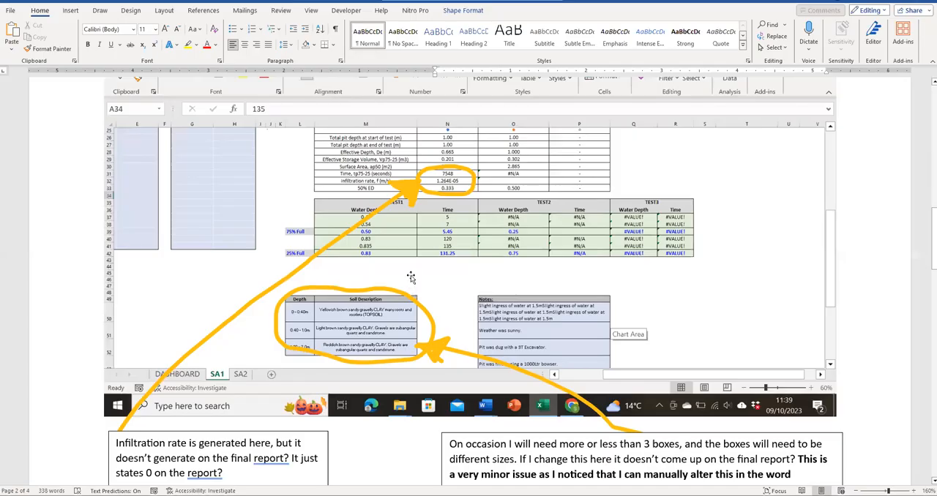
pyautogui.scroll(-2, 411, 278)
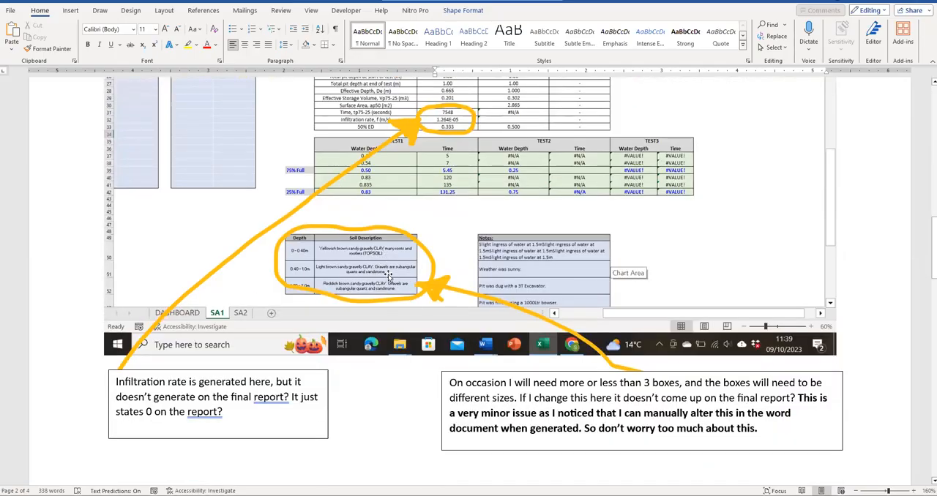
pyautogui.scroll(-10, 389, 276)
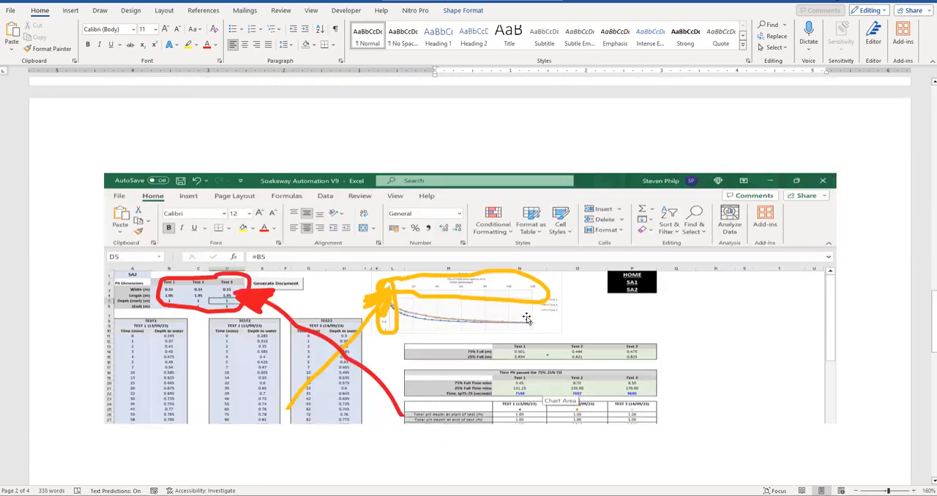
pyautogui.scroll(-5, 526, 318)
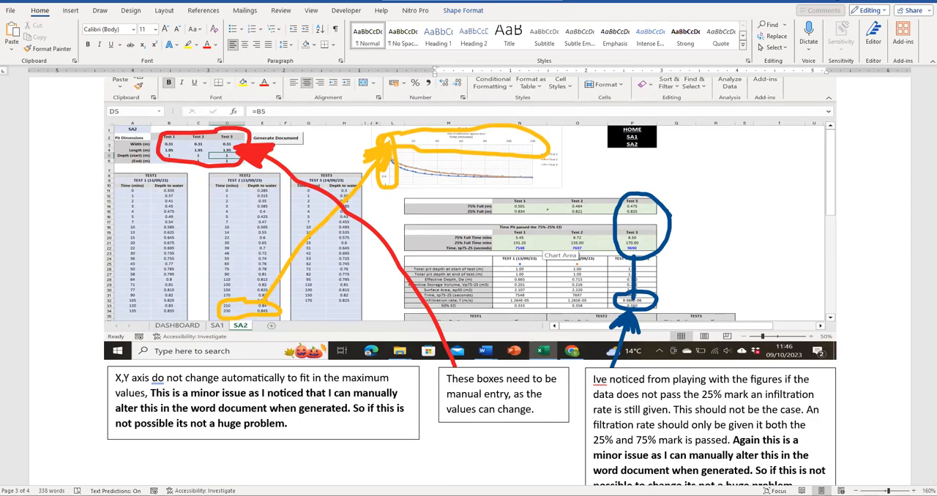
# - On the workbook's SA1 sheet, inspect the manual-entry areas: TEST1 readings, pit dimensions, title, sheet name and soil description table
pyautogui.hotkey('alt', 'Tab')
pyautogui.click(109, 478)
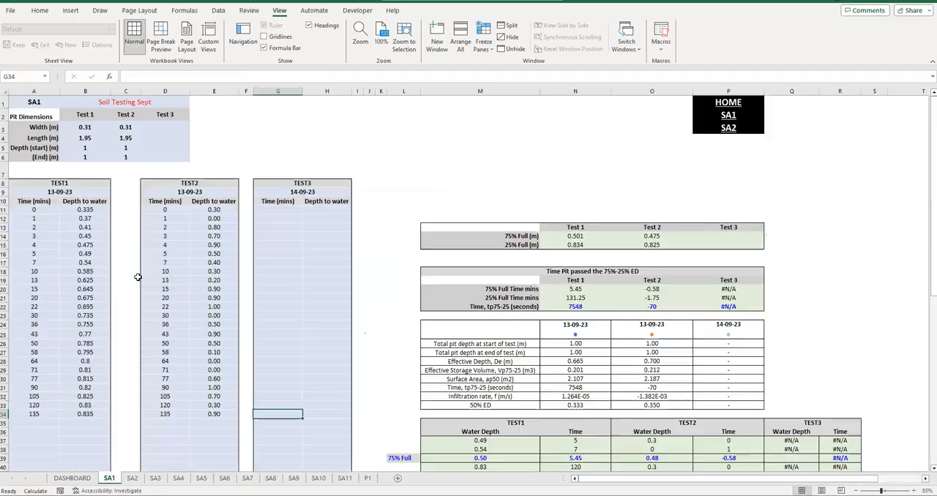
pyautogui.moveTo(13, 208); pyautogui.dragTo(103, 399)
pyautogui.moveTo(82, 129); pyautogui.dragTo(183, 158)
pyautogui.click(128, 102)
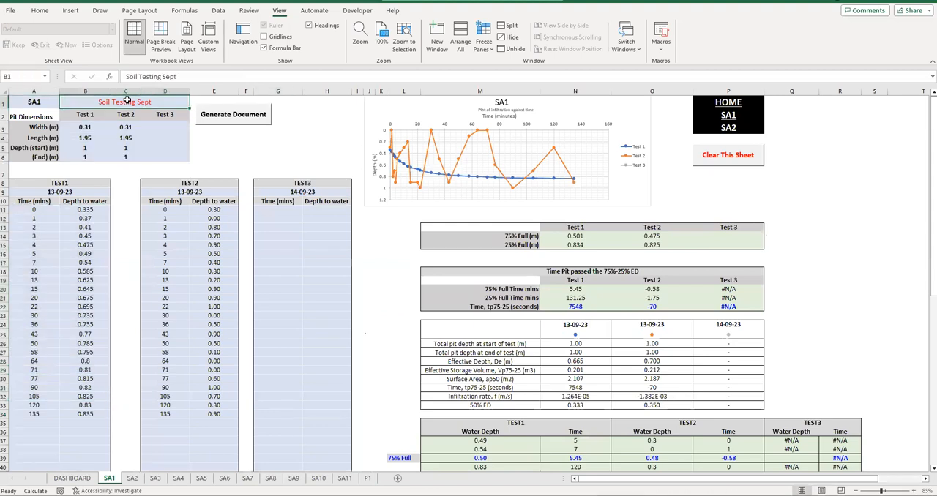
pyautogui.click(30, 102)
pyautogui.scroll(-7, 381, 293)
pyautogui.moveTo(409, 353); pyautogui.dragTo(513, 399)
pyautogui.scroll(7, 295, 232)
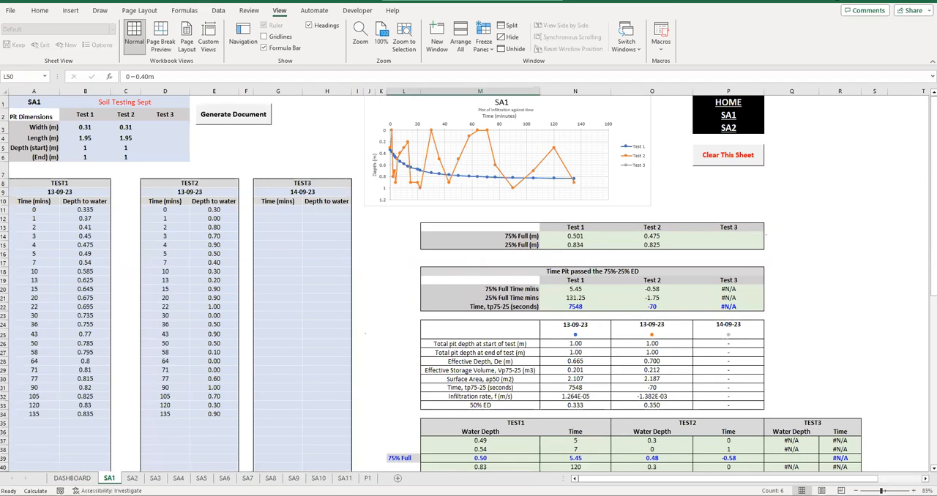
# - Recheck the chart-axis scaling request in the Word document and return to the SA1 sheet
pyautogui.click(324, 495)
pyautogui.click(387, 448)
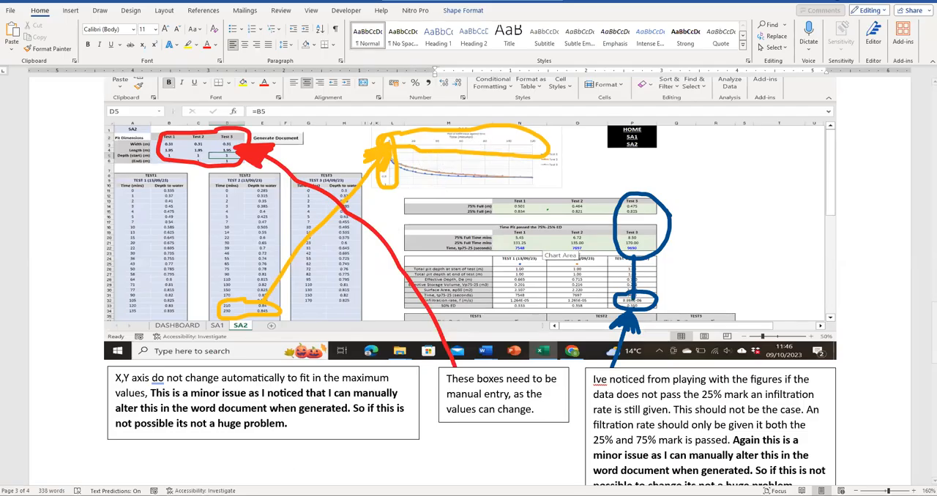
pyautogui.hotkey('alt', 'Tab')
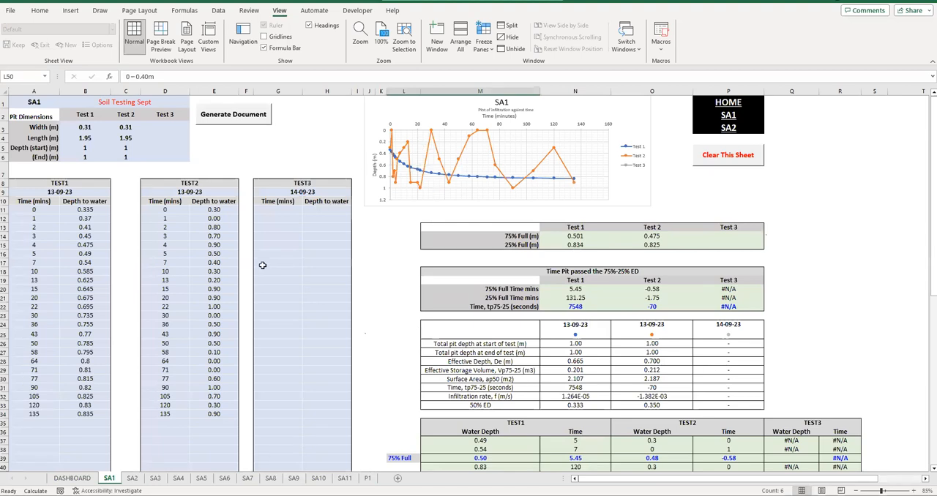
# - Add a TEST2 reading in row 35 with a time of 160 minutes and a depth to water of 0.7
pyautogui.click(174, 422)
pyautogui.write('160')
pyautogui.click(228, 423)
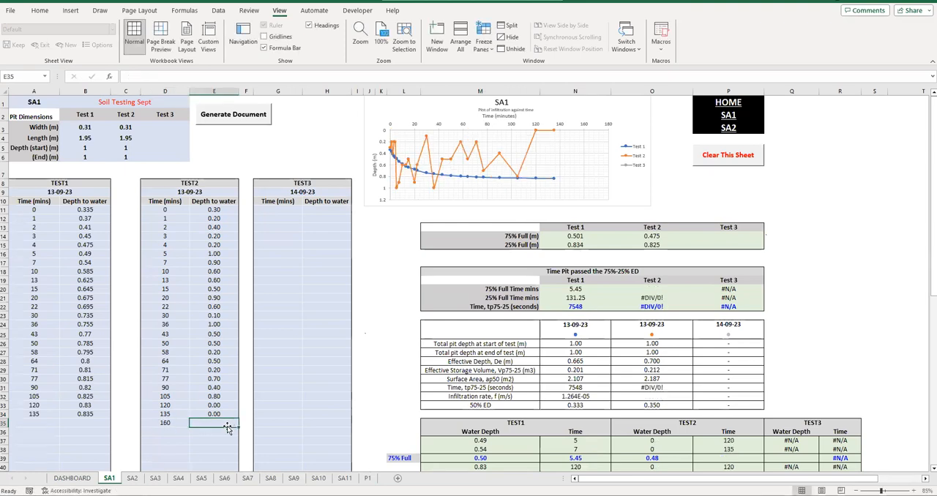
pyautogui.write('0.7')
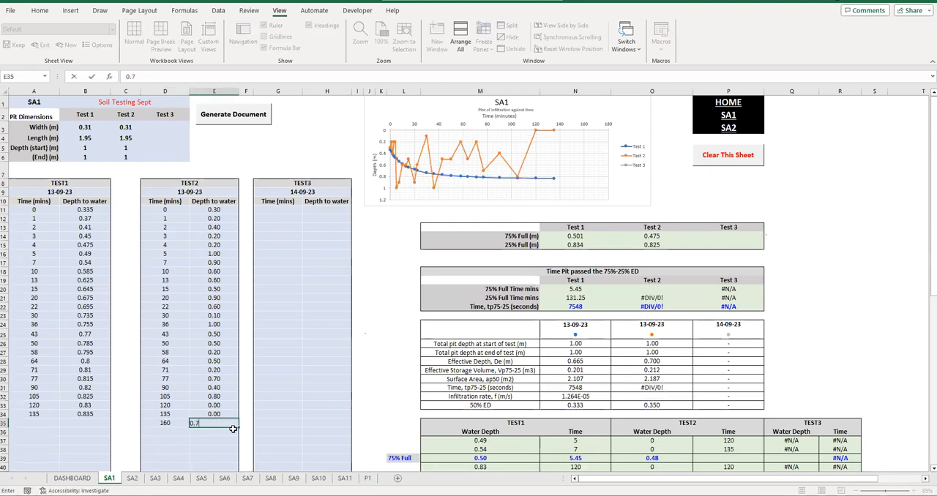
pyautogui.click(246, 371)
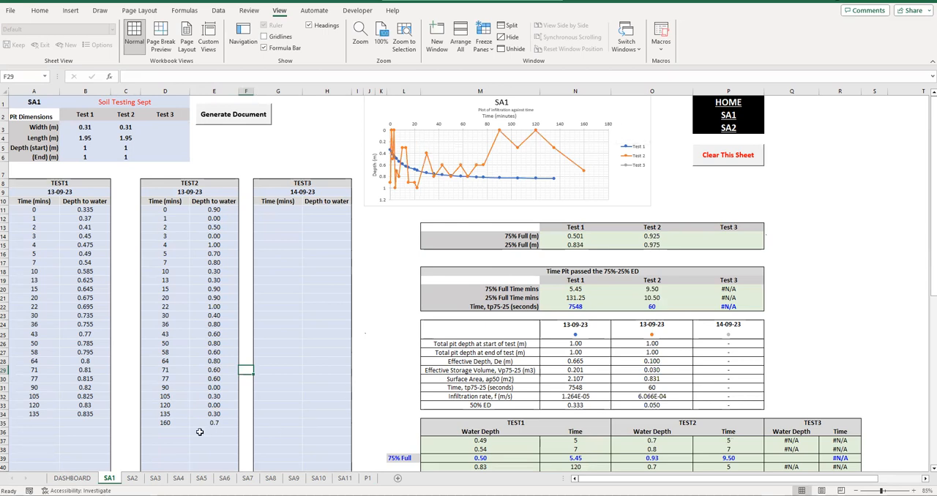
# - Set the time of the TEST2 reading in row 35 to 220 minutes to test the chart's axis scaling
pyautogui.click(173, 423)
pyautogui.write('220')
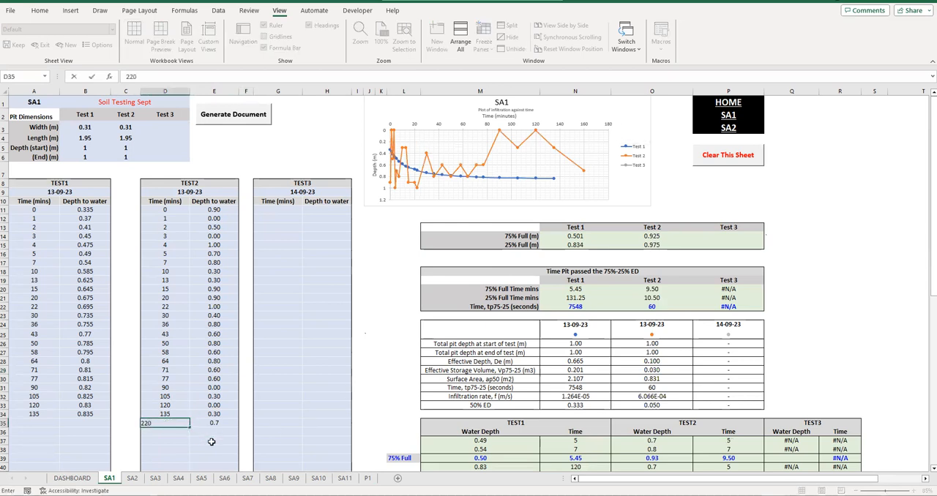
pyautogui.click(320, 322)
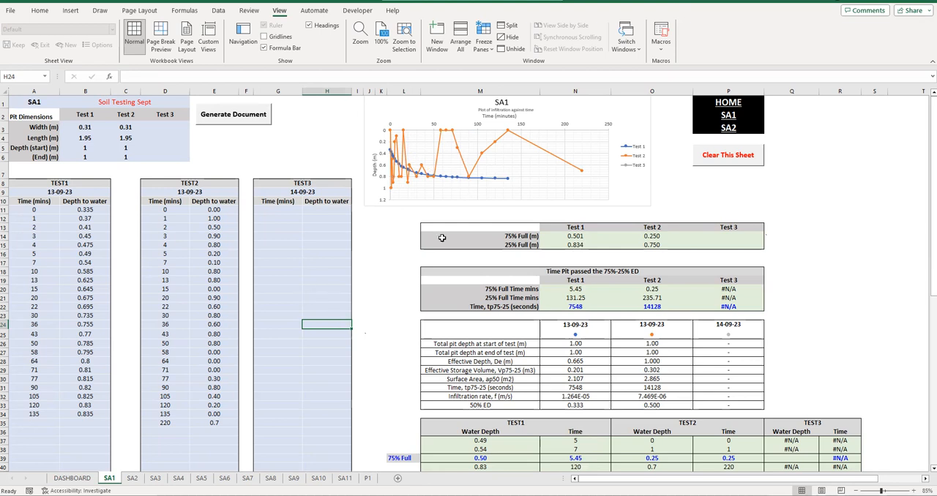
# - Undo the trial TEST2 time and depth entries in row 35
pyautogui.hotkey('ctrl', 'z')
pyautogui.hotkey('ctrl', 'z')
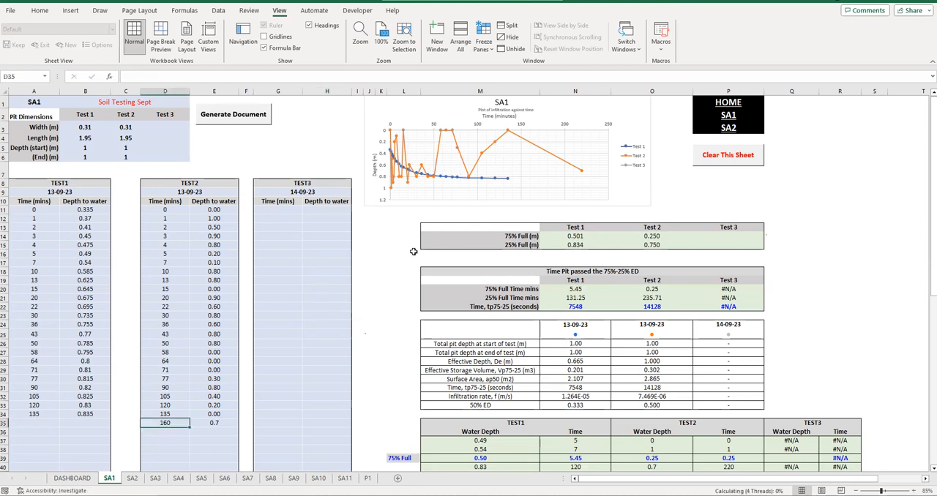
pyautogui.hotkey('ctrl', 'z')
pyautogui.hotkey('ctrl', 'z')
pyautogui.hotkey('ctrl', 'z')
pyautogui.hotkey('ctrl', 'z')
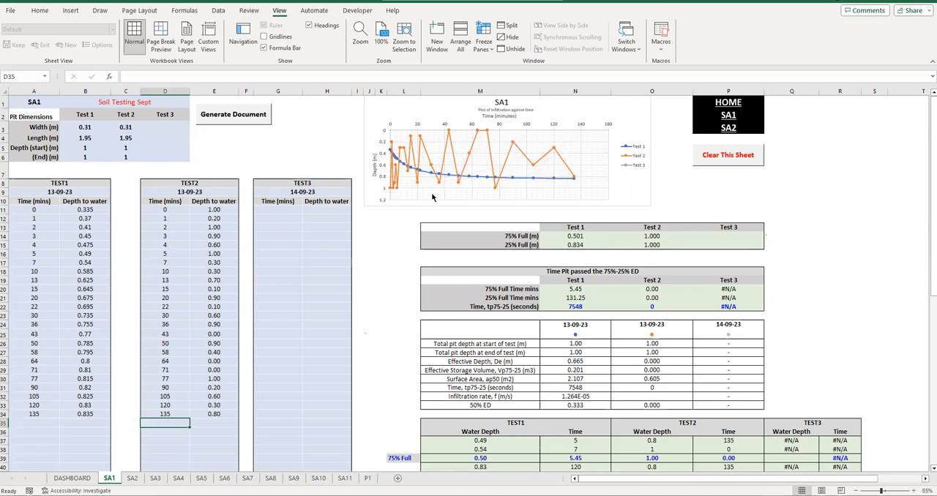
# - Read the Word document's request about giving an infiltration rate only when both the 25% and 75% marks are passed
pyautogui.click(325, 495)
pyautogui.click(388, 476)
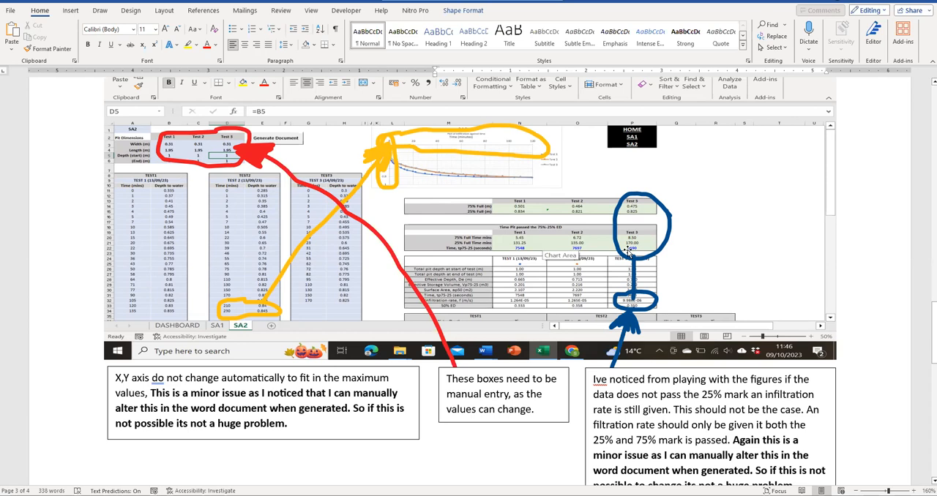
pyautogui.scroll(-2, 732, 348)
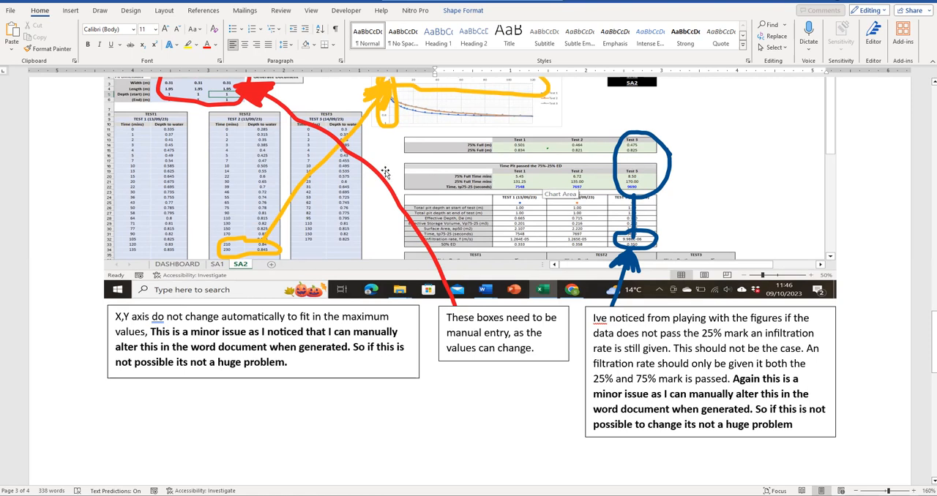
pyautogui.scroll(2, 386, 173)
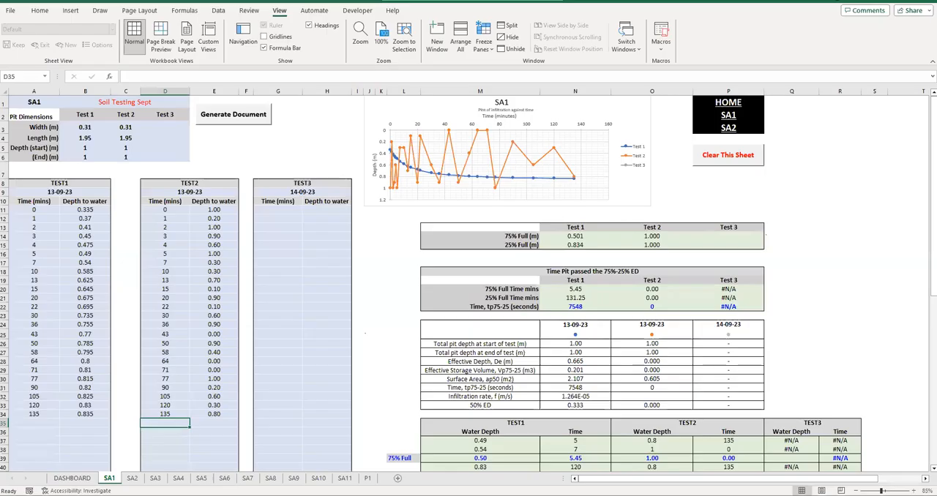
# - On SA1, trace two levels of precedents for Test 2's 25% Full formula and examine the effective depth and pit start and end depths
pyautogui.click(659, 246)
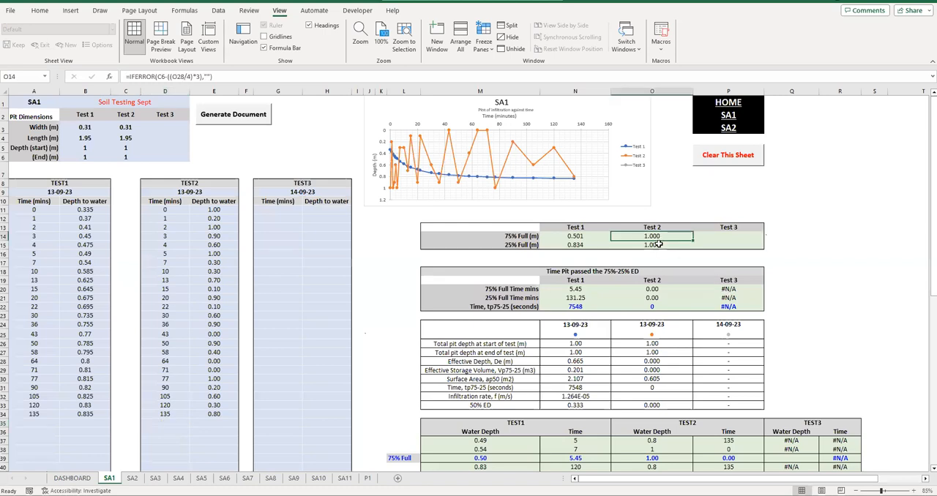
pyautogui.click(185, 10)
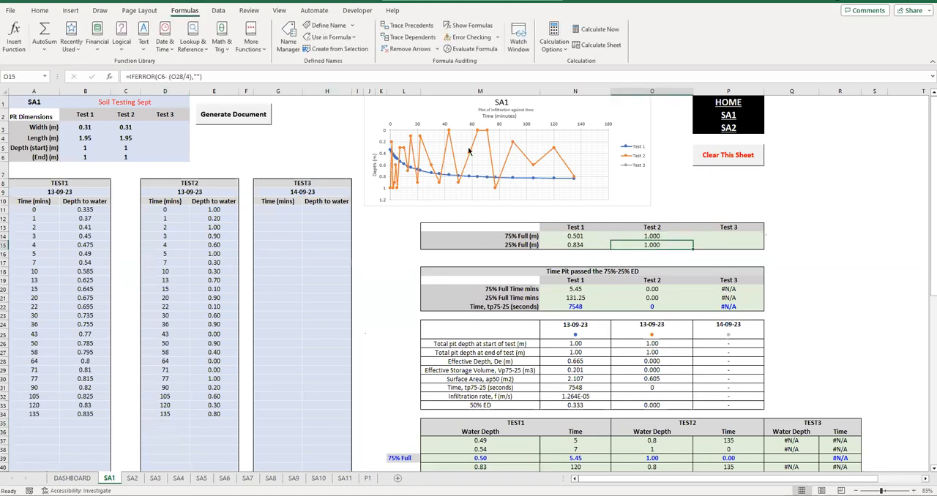
pyautogui.click(412, 28)
pyautogui.click(412, 28)
pyautogui.click(654, 353)
pyautogui.moveTo(654, 354); pyautogui.dragTo(652, 362)
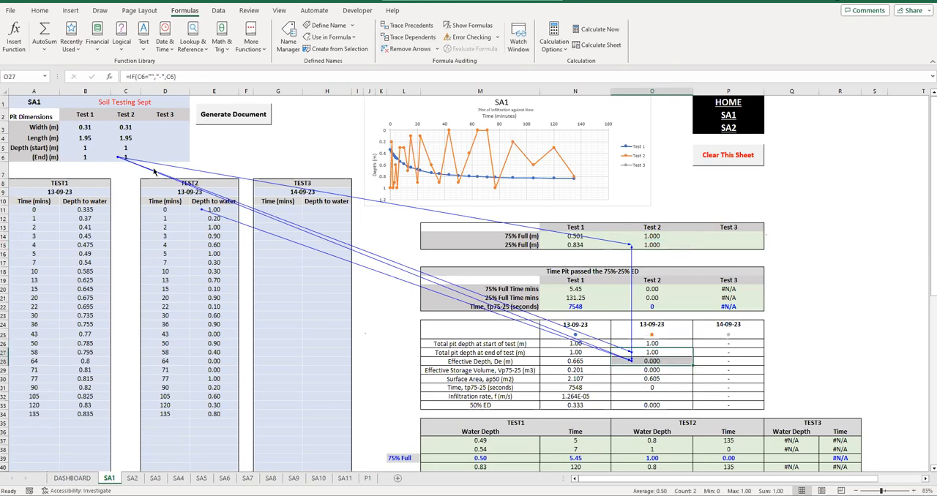
pyautogui.moveTo(126, 147); pyautogui.dragTo(85, 157)
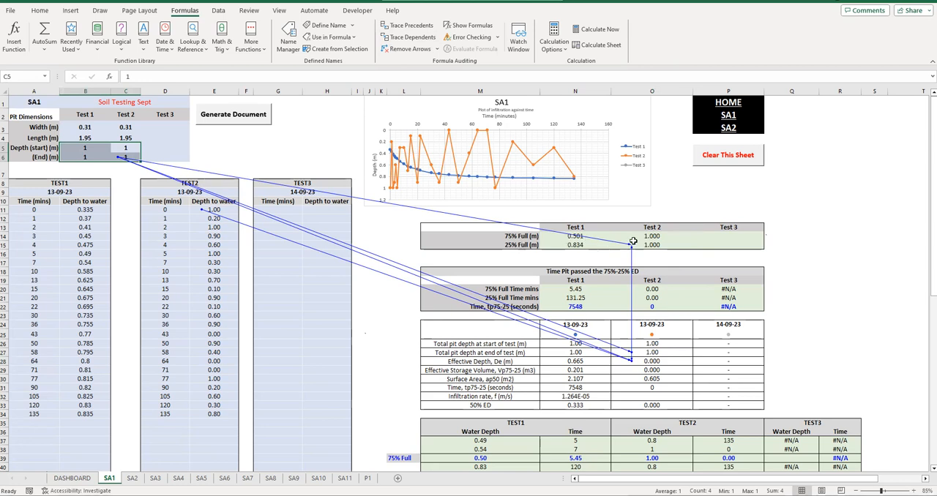
pyautogui.moveTo(40, 149); pyautogui.dragTo(118, 156)
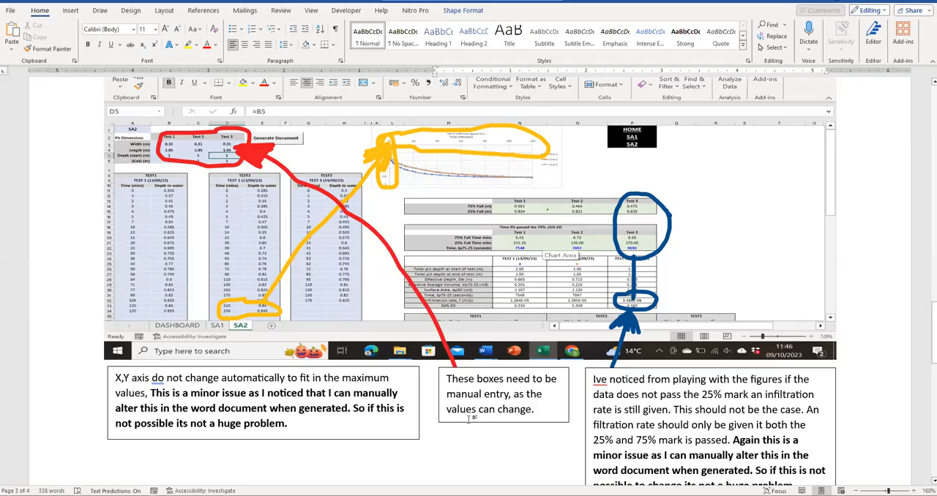
# - Switch to the Word revision document and read through to the last request about title page changes missing from the generated document
pyautogui.click(373, 461)
pyautogui.scroll(6, 434, 380)
pyautogui.scroll(-6, 400, 272)
pyautogui.scroll(-10, 397, 272)
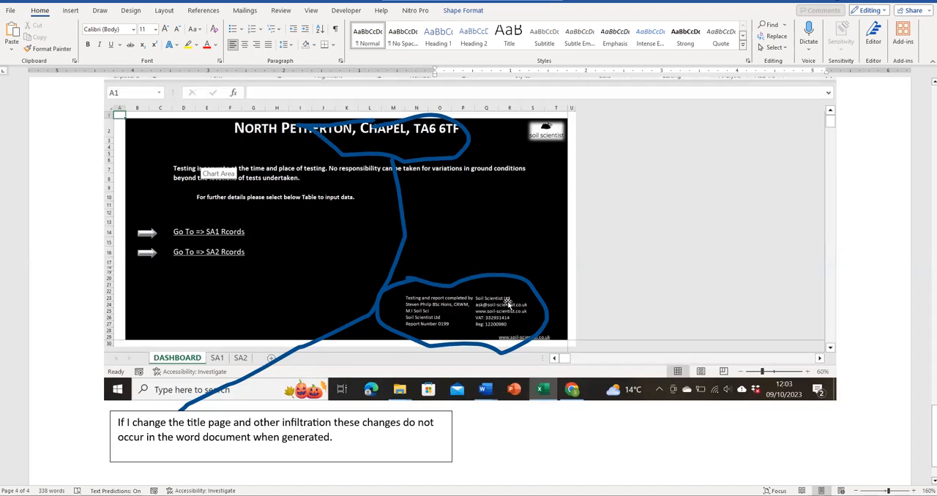
pyautogui.scroll(-2, 443, 327)
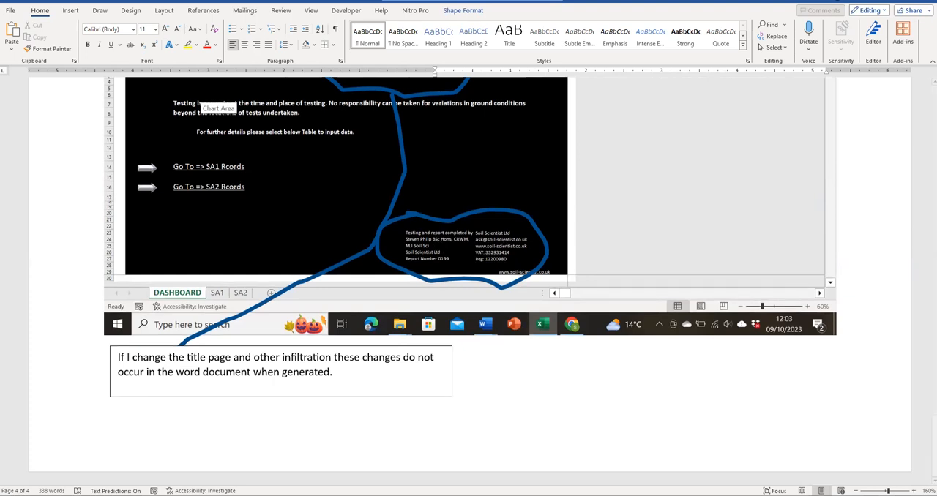
# - Return to the workbook and inspect the title and the report completion details on the DASHBOARD sheet
pyautogui.hotkey('alt', 'Tab')
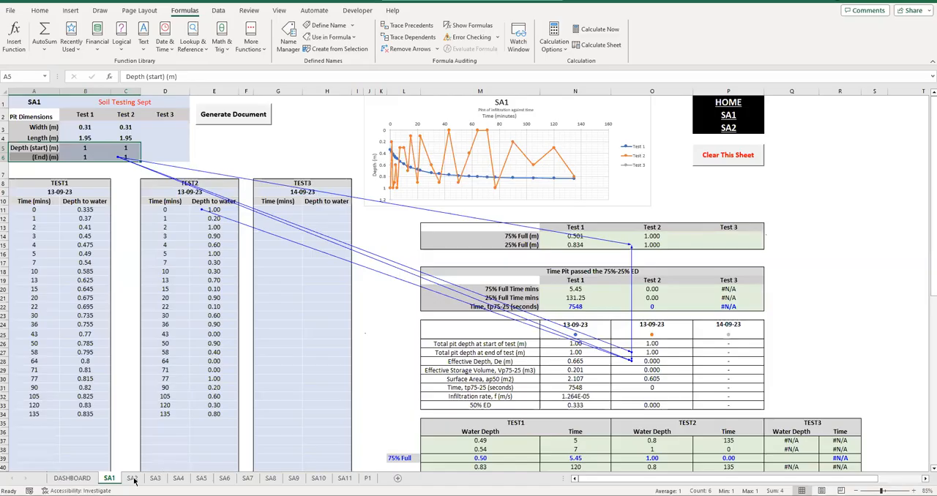
pyautogui.click(72, 478)
pyautogui.moveTo(597, 364); pyautogui.dragTo(597, 410)
pyautogui.click(483, 378)
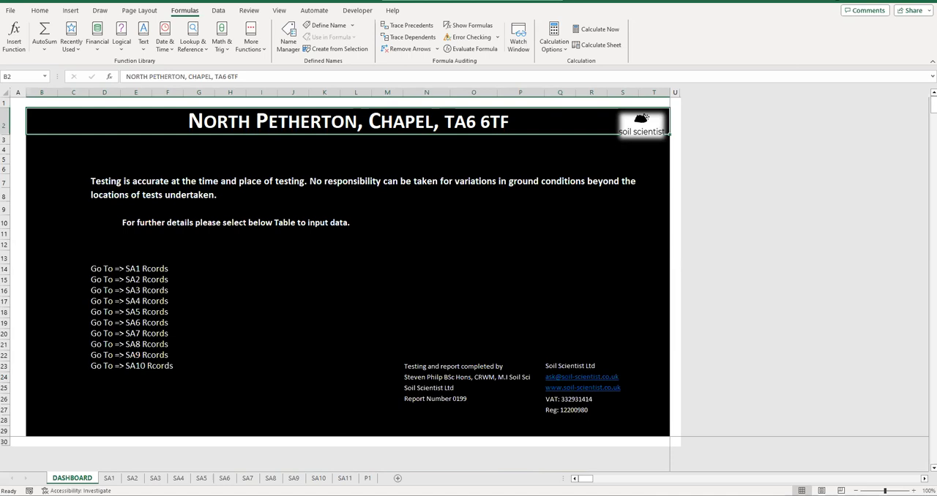
# - Open the recent PDF report P1_2023_10_20_034428.pdf and look at the header and SA chart on page 17
pyautogui.rightClick(275, 495)
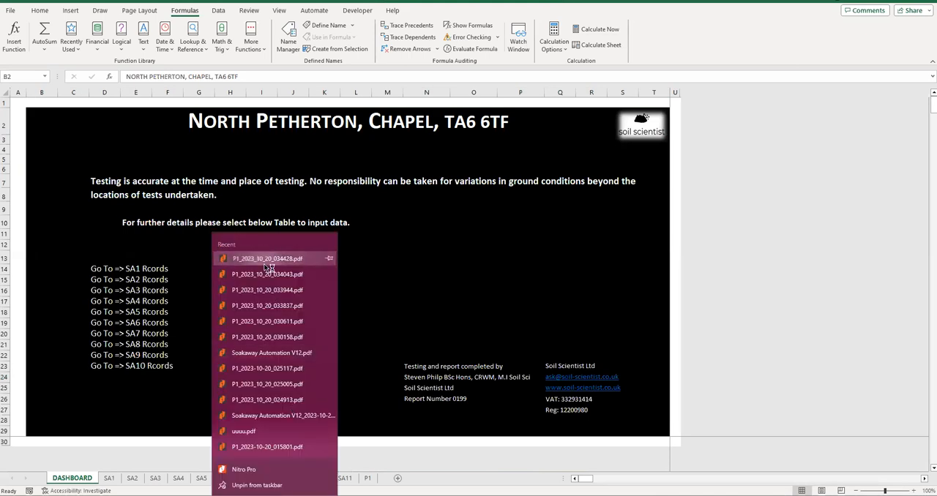
pyautogui.click(268, 263)
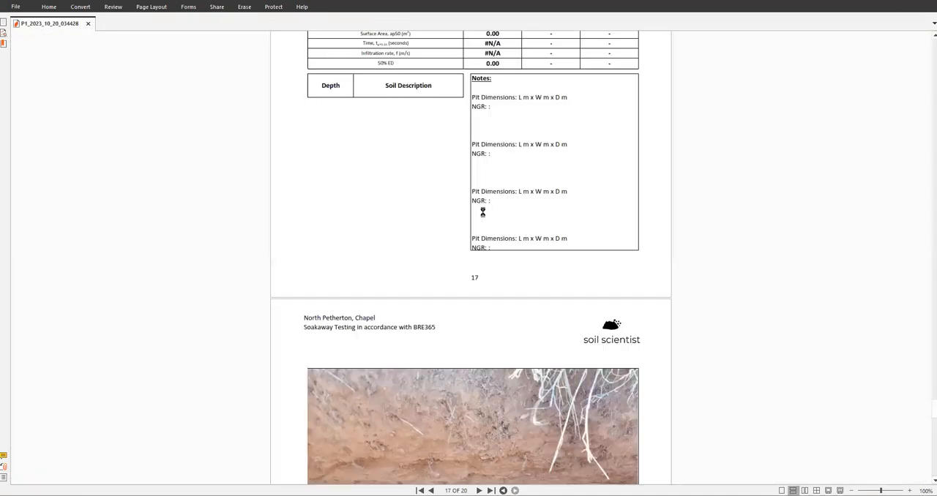
pyautogui.scroll(4, 468, 245)
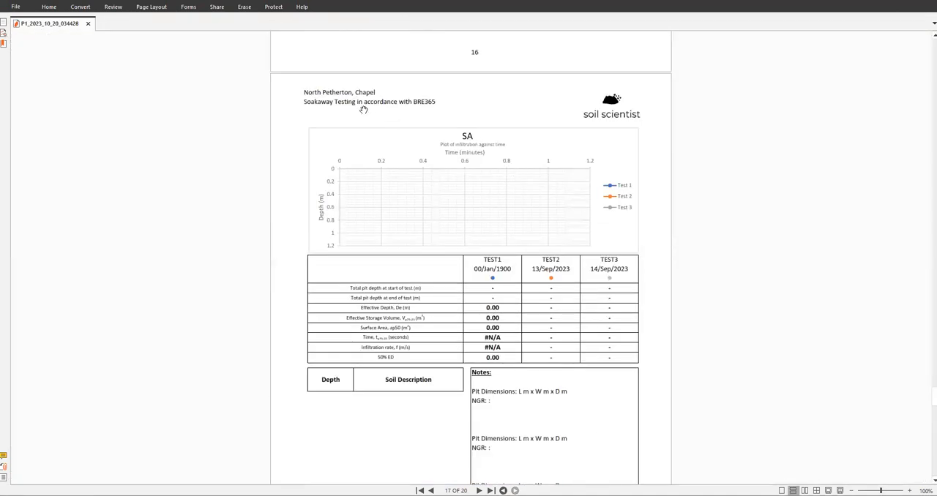
# - Switch to the Word report and compare its SA2 page header with the title page's site name, disclaimer, contents and completion details
pyautogui.moveTo(324, 492)
pyautogui.click(267, 458)
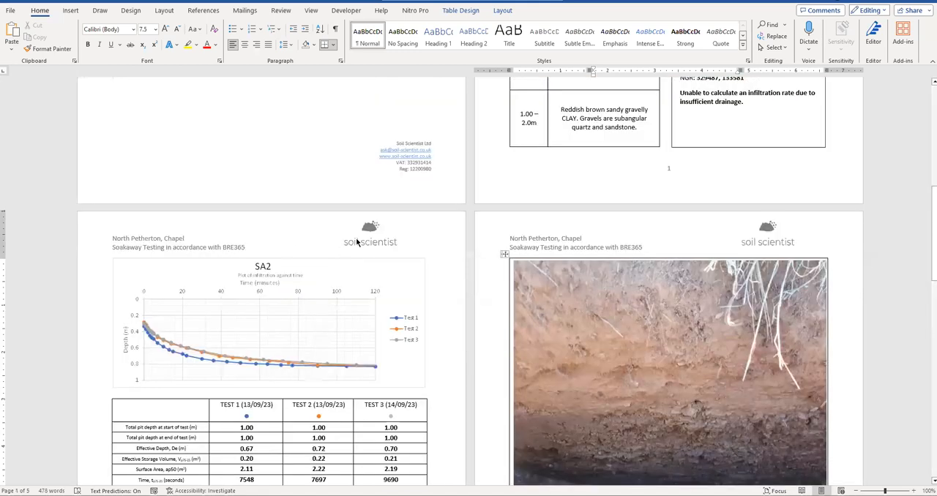
pyautogui.scroll(-3, 313, 309)
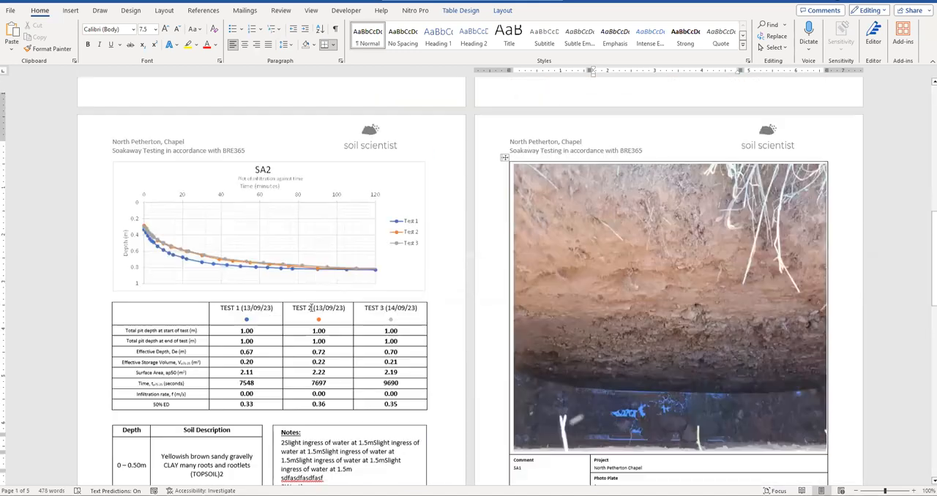
pyautogui.scroll(11, 327, 256)
pyautogui.scroll(1, 326, 247)
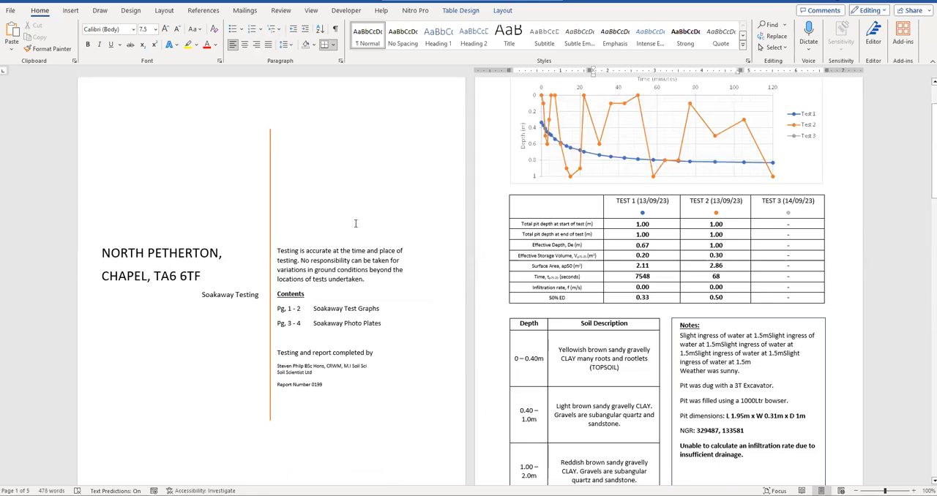
pyautogui.click(299, 261)
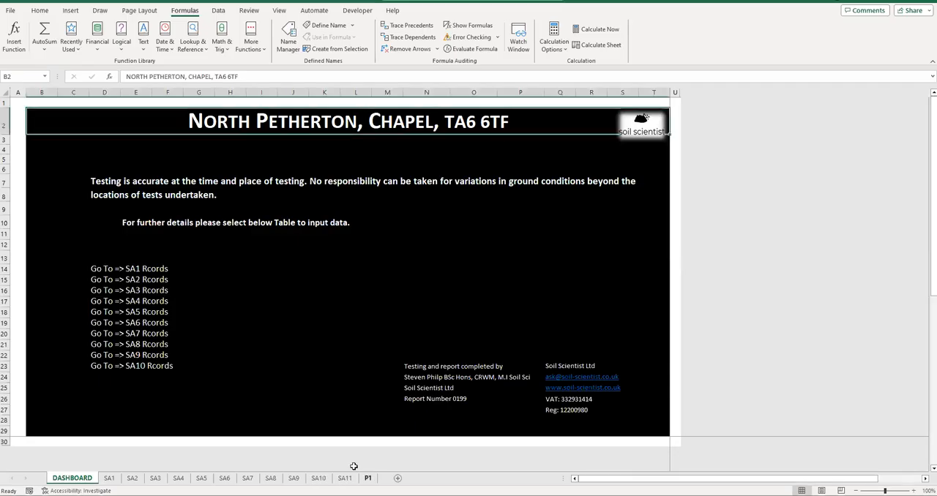
# - Return to the workbook and view the SA1 and SA2 report pages at the start of the P1 sheet
pyautogui.click(368, 478)
pyautogui.click(602, 480)
pyautogui.click(601, 479)
pyautogui.moveTo(802, 481); pyautogui.dragTo(544, 467)
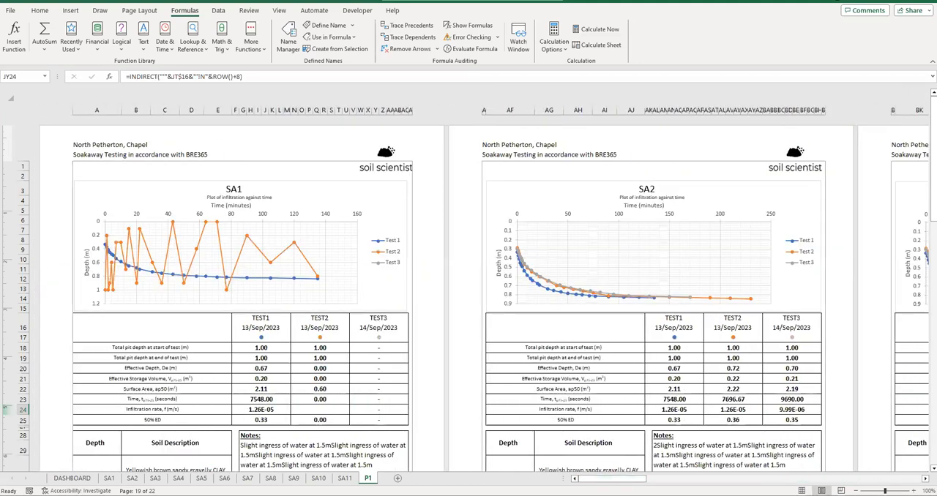